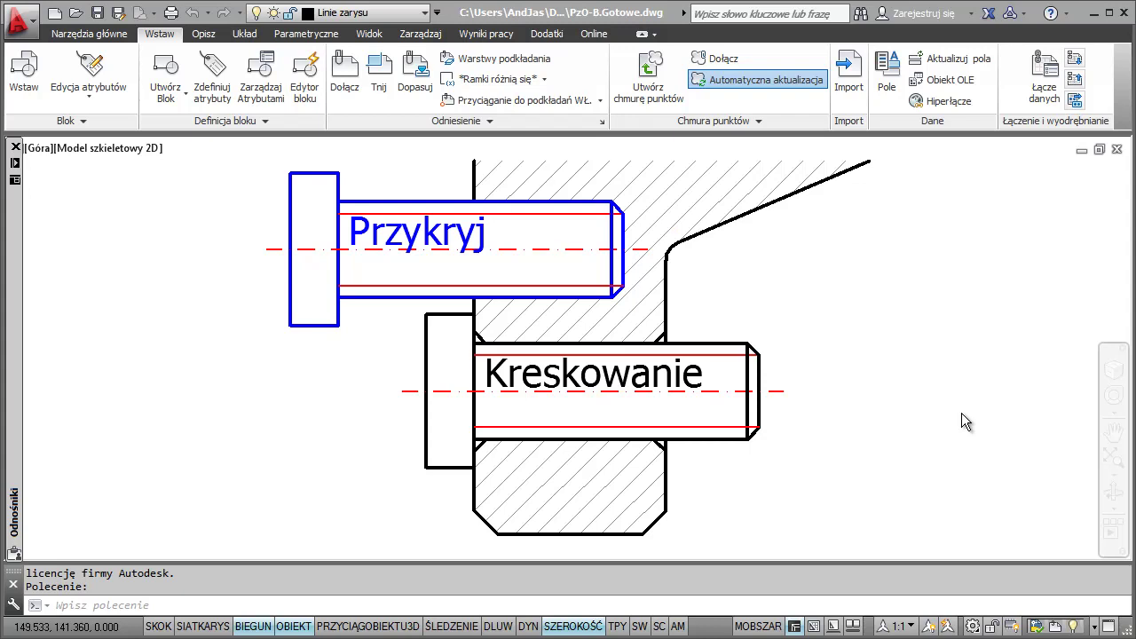
Select the Przykryj bolt reference, then the Kreskowanie one, and clear the selection
{"action": "left_click", "coordinate": [430, 201]}
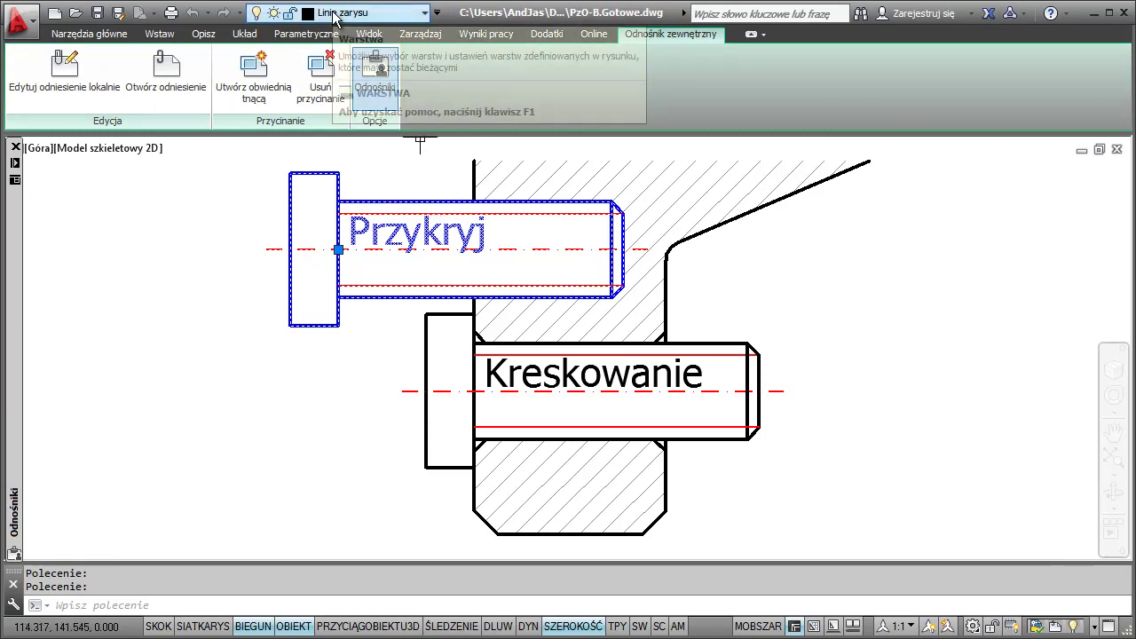
{"action": "left_click", "coordinate": [426, 337]}
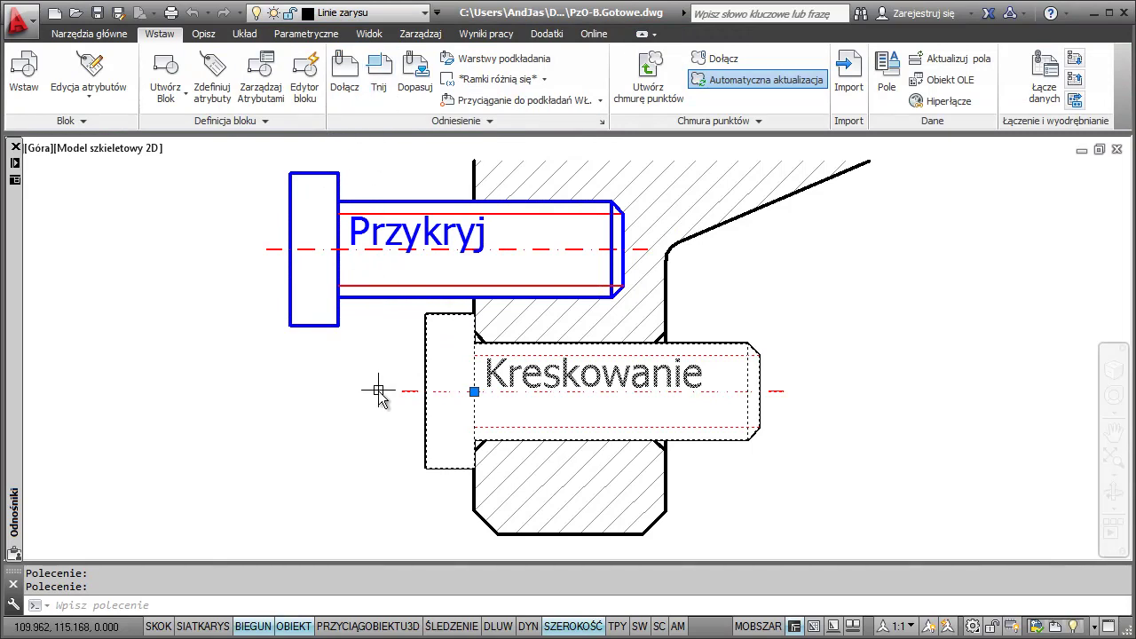
{"action": "key", "text": "Escape"}
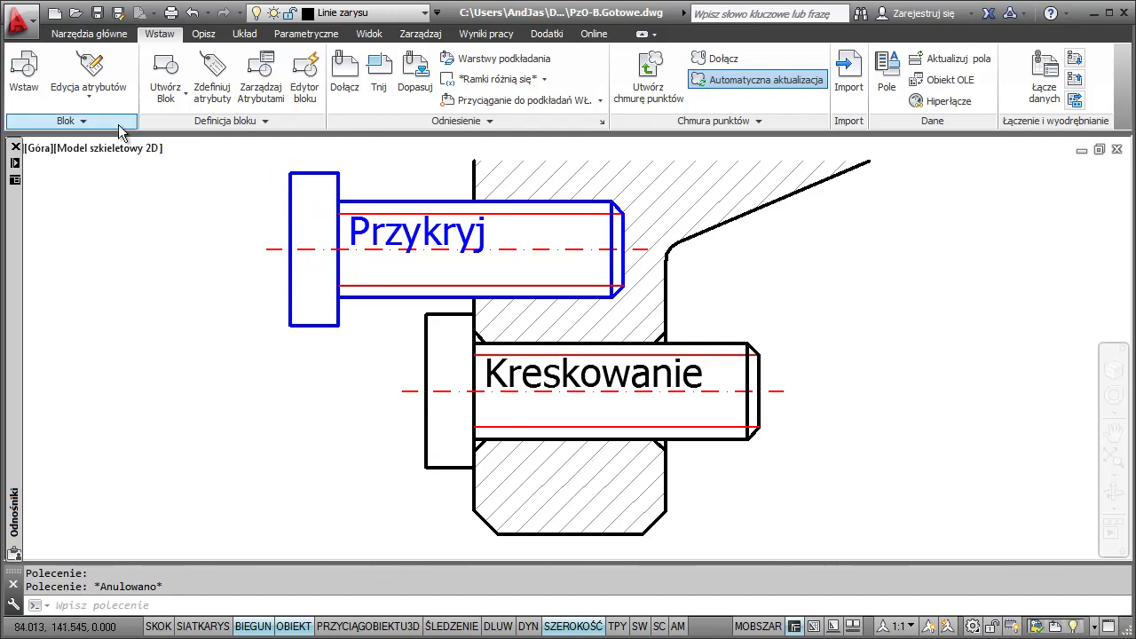
Preview the plot from the Output tab, zoom in on the bolts, and exit the preview
{"action": "left_click", "coordinate": [504, 35]}
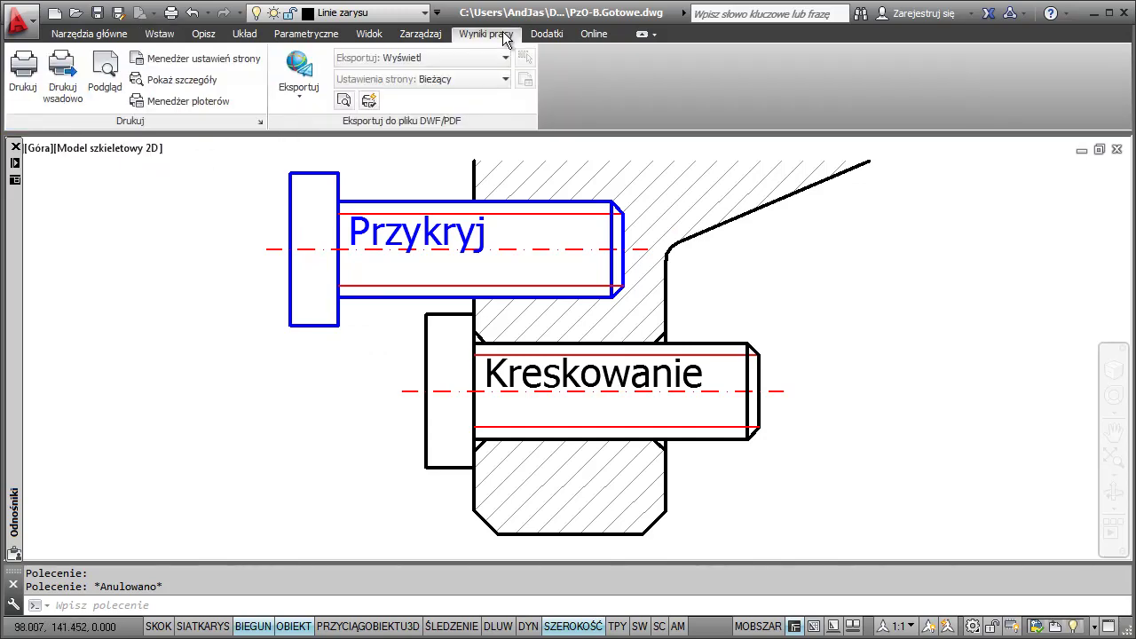
{"action": "left_click", "coordinate": [105, 76]}
{"action": "left_click_drag", "start_coordinate": [418, 399], "coordinate": [451, 94]}
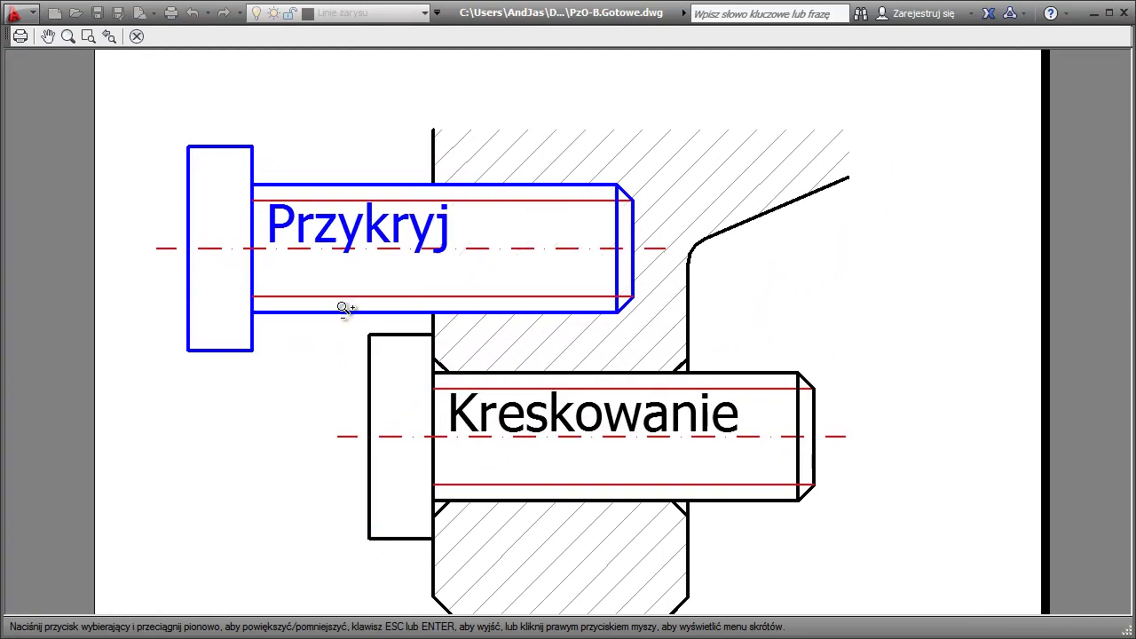
{"action": "key", "text": "Escape"}
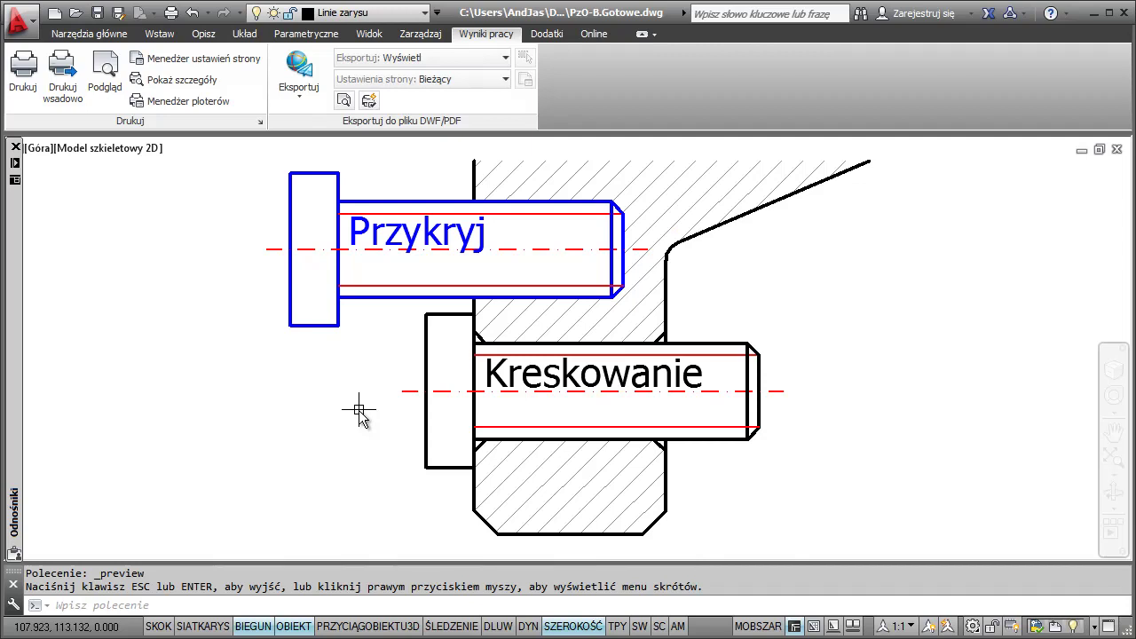
Close the finished example drawing and attach O-B.dwg as an external reference with default settings
{"action": "left_click", "coordinate": [1118, 155]}
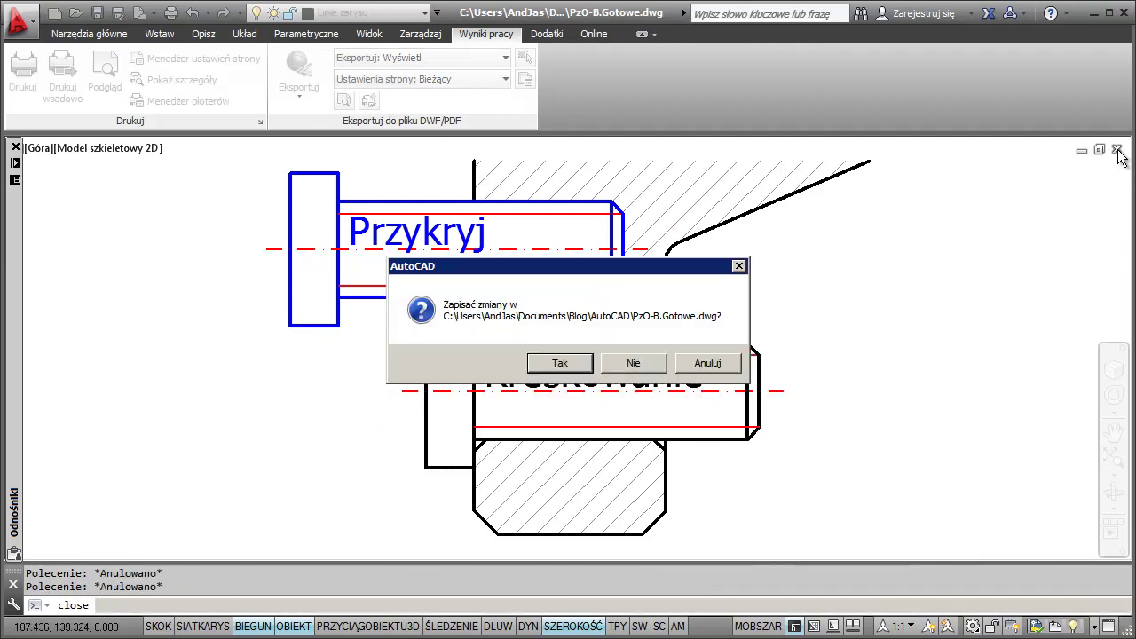
{"action": "left_click", "coordinate": [705, 361]}
{"action": "left_click", "coordinate": [160, 34]}
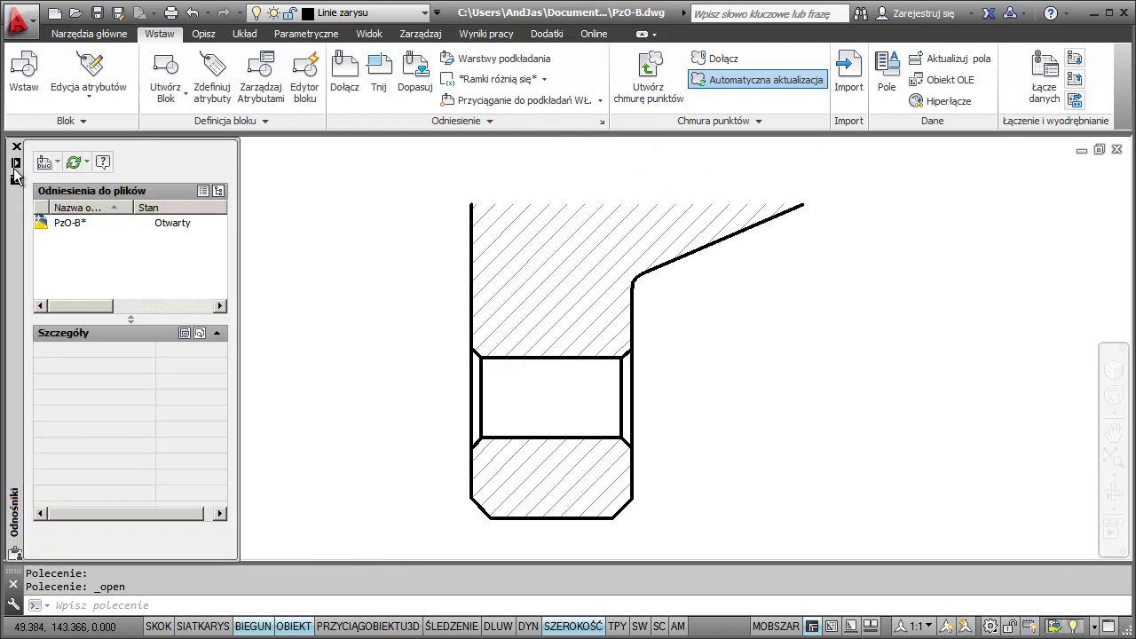
{"action": "mouse_move", "coordinate": [14, 512]}
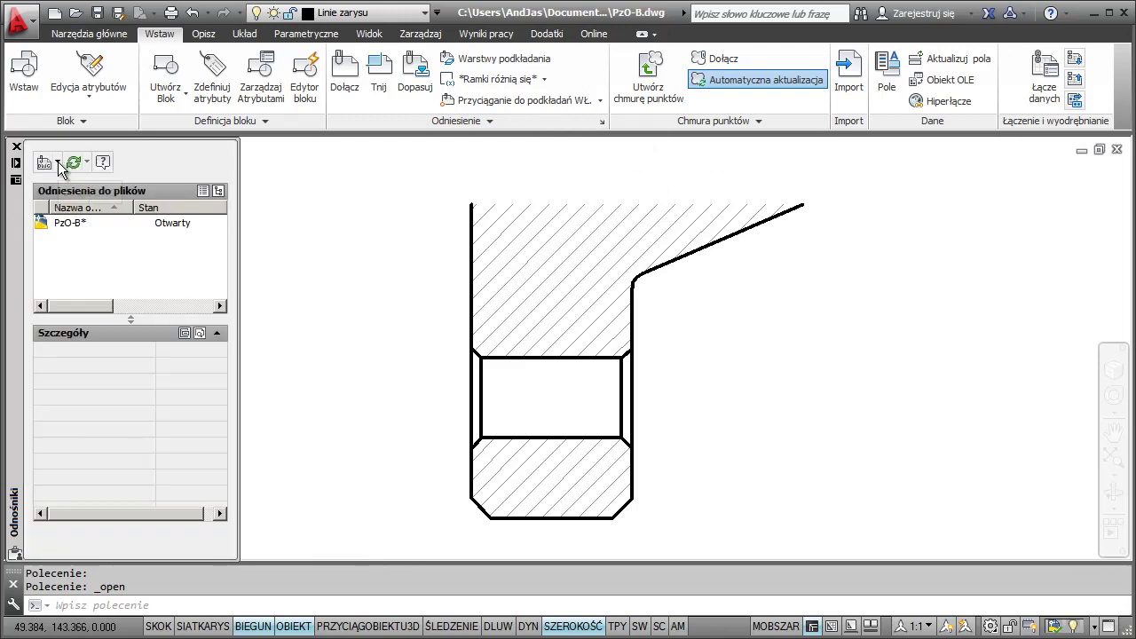
{"action": "left_click", "coordinate": [57, 162]}
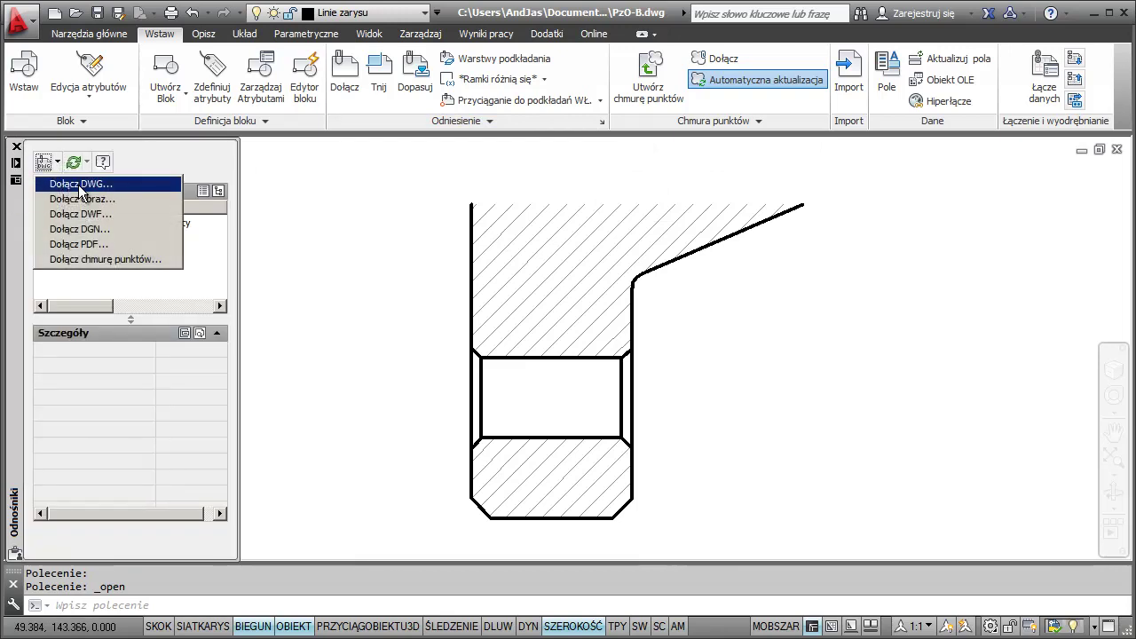
{"action": "left_click", "coordinate": [80, 184]}
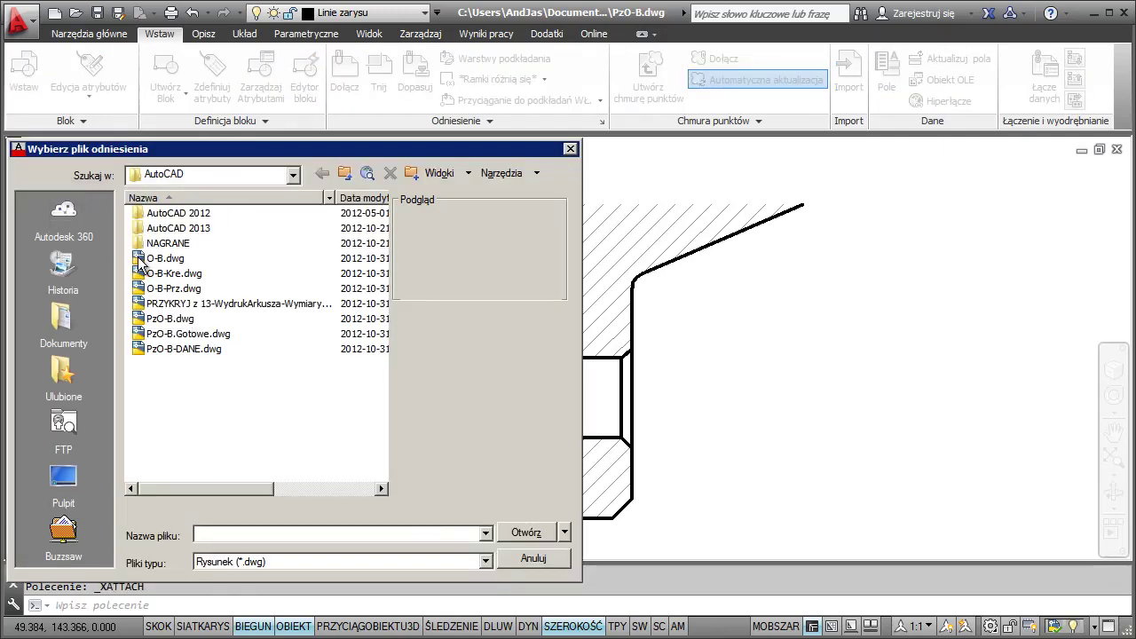
{"action": "double_click", "coordinate": [142, 259]}
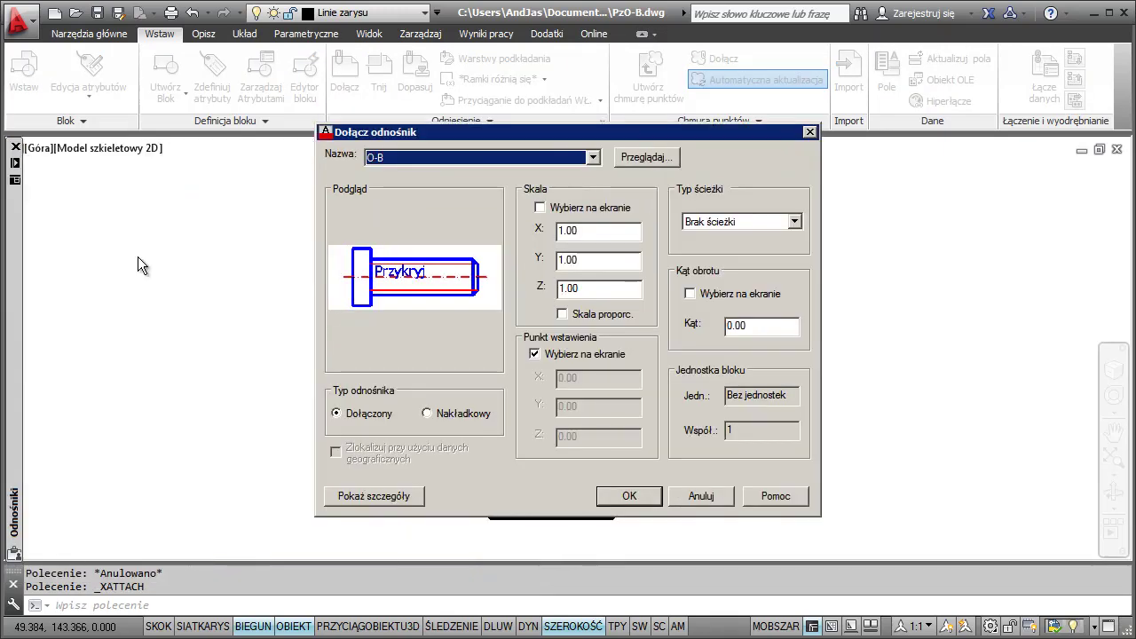
{"action": "left_click", "coordinate": [630, 497]}
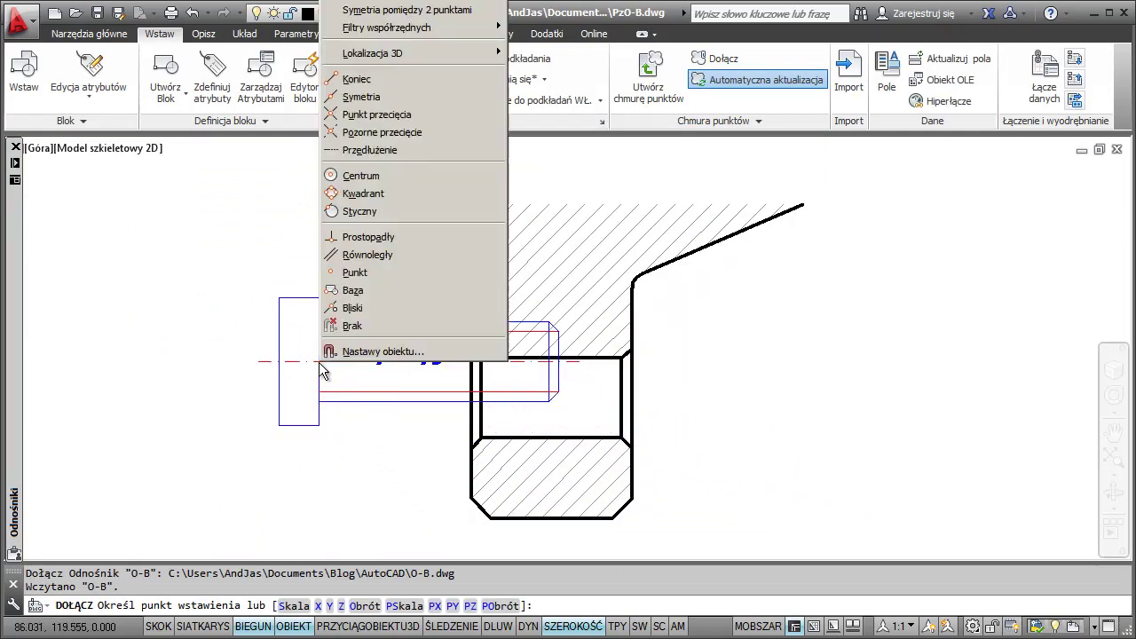
Place the O-B bolt midway between two bore points so it sits centred in the hole
{"action": "right_click", "coordinate": [319, 370], "text": "shift"}
{"action": "left_click", "coordinate": [430, 10]}
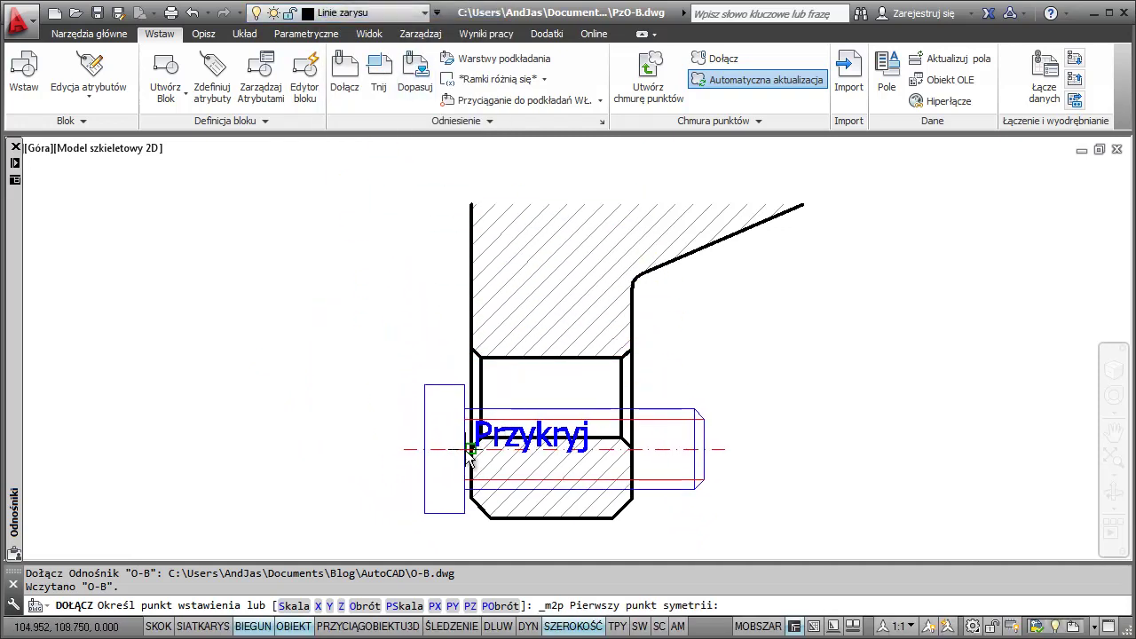
{"action": "left_click", "coordinate": [470, 437]}
{"action": "left_click", "coordinate": [470, 357]}
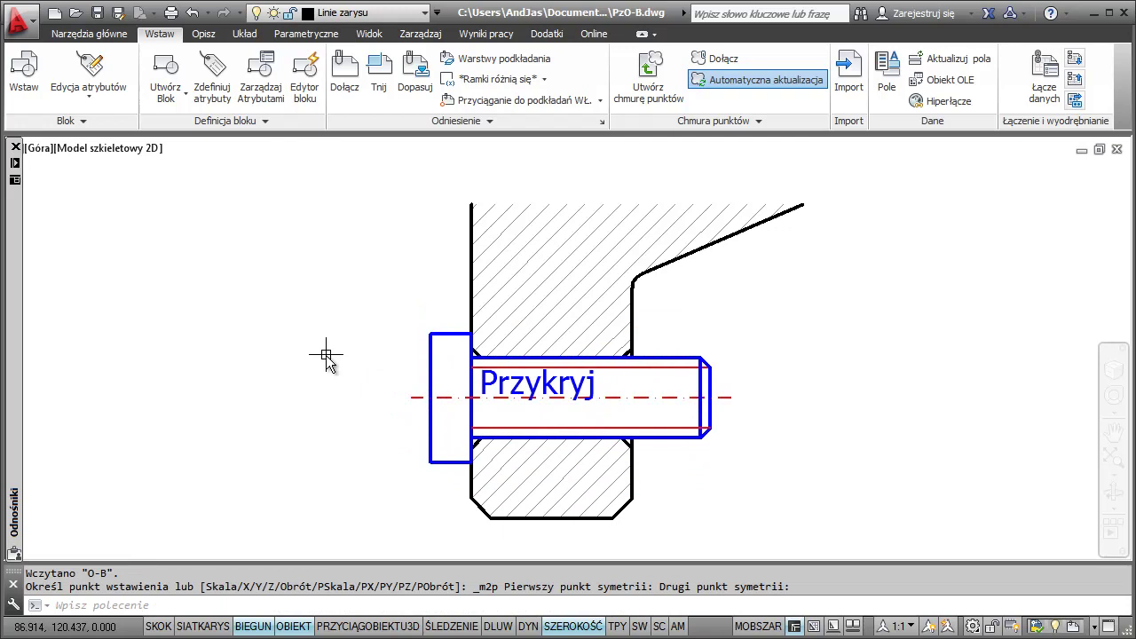
{"action": "key", "text": "Escape"}
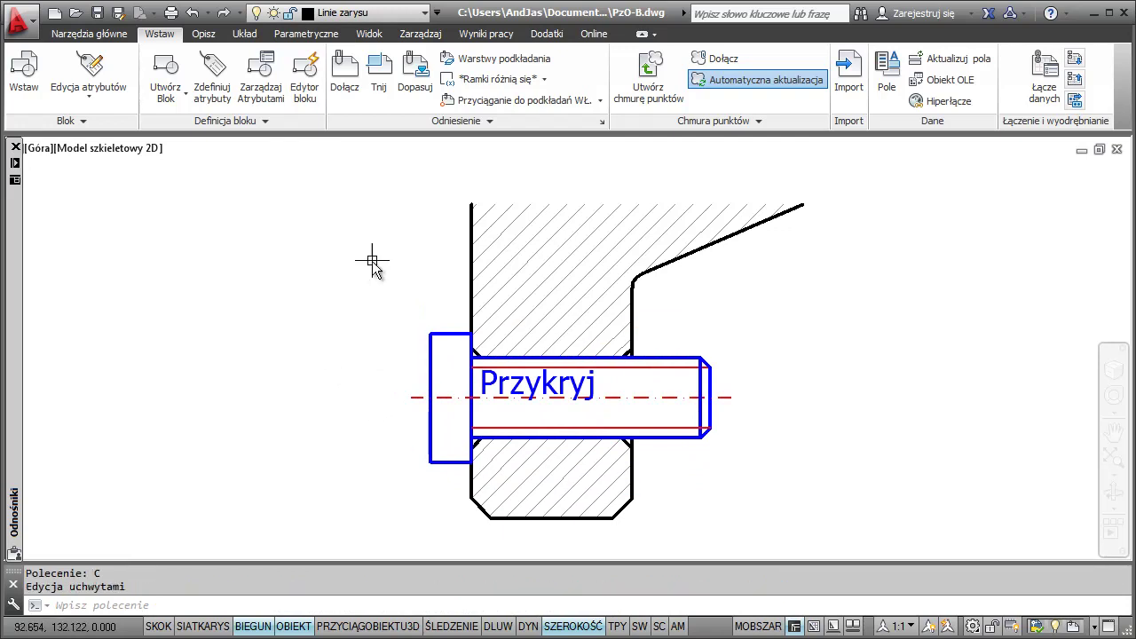
Shift the O-B bolt reference 40 units left using its insertion grip
{"action": "left_click", "coordinate": [431, 354]}
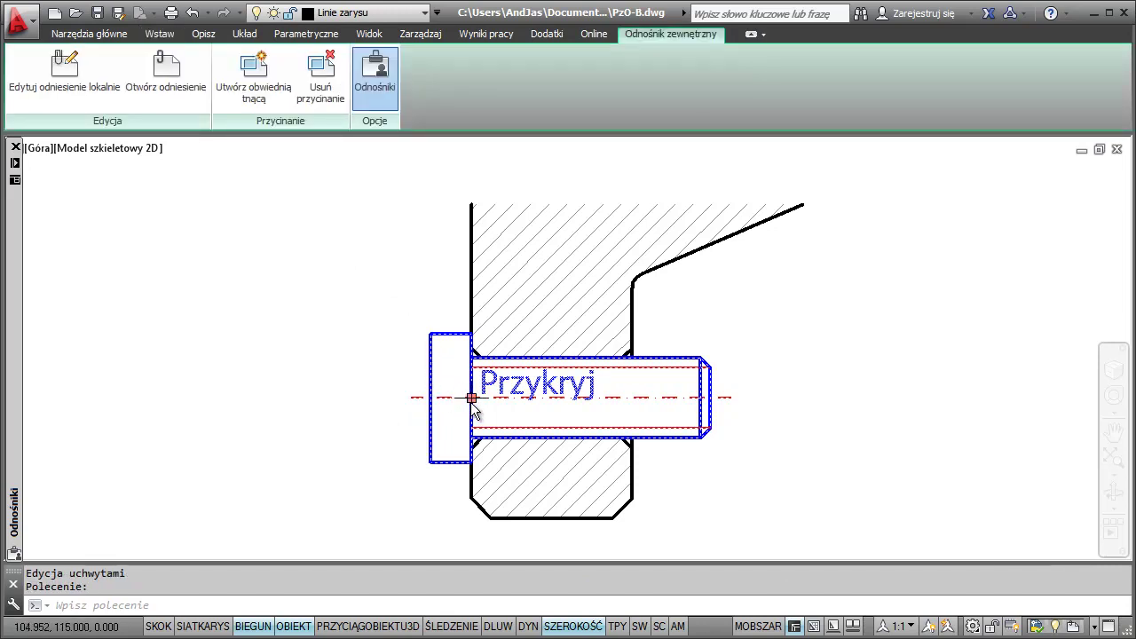
{"action": "left_click", "coordinate": [470, 398]}
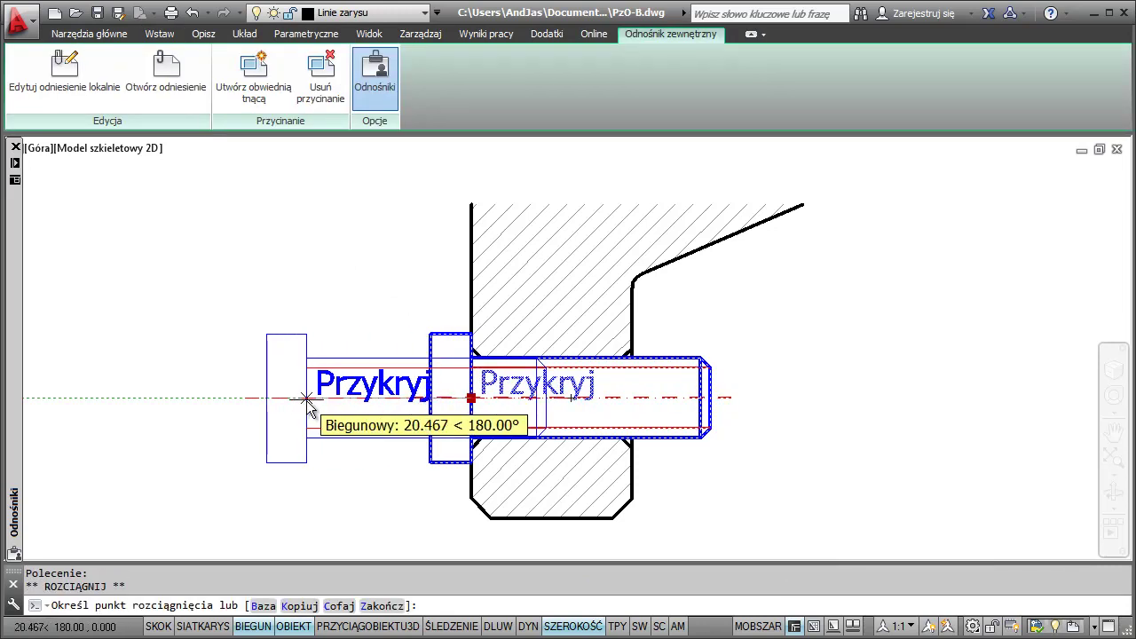
{"action": "type", "text": "40"}
{"action": "key", "text": "Return"}
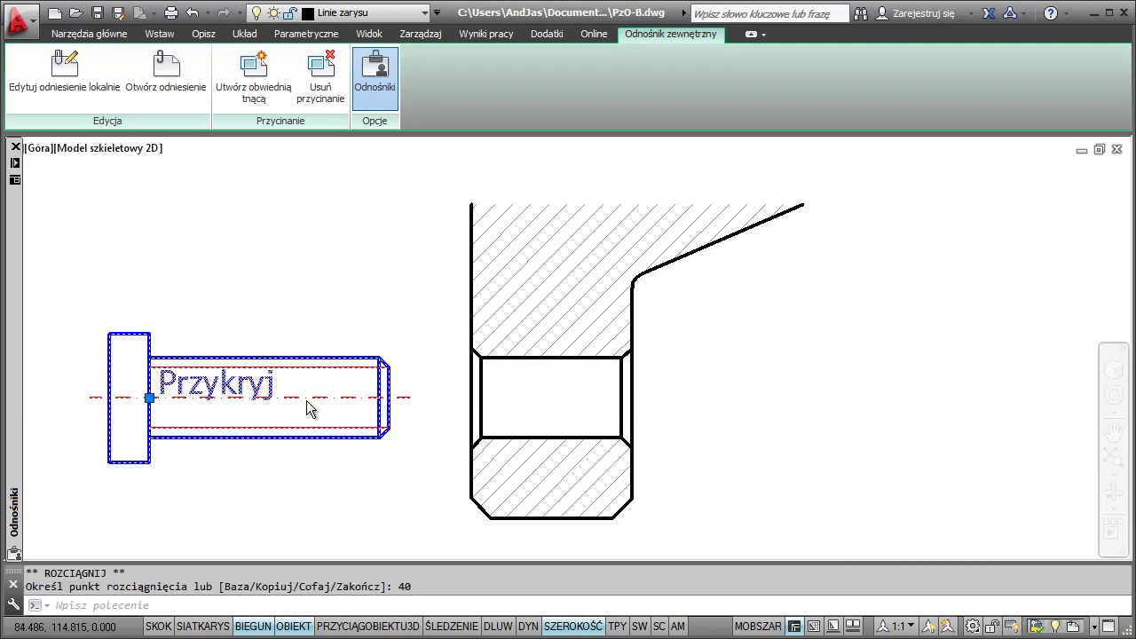
{"action": "key", "text": "Escape"}
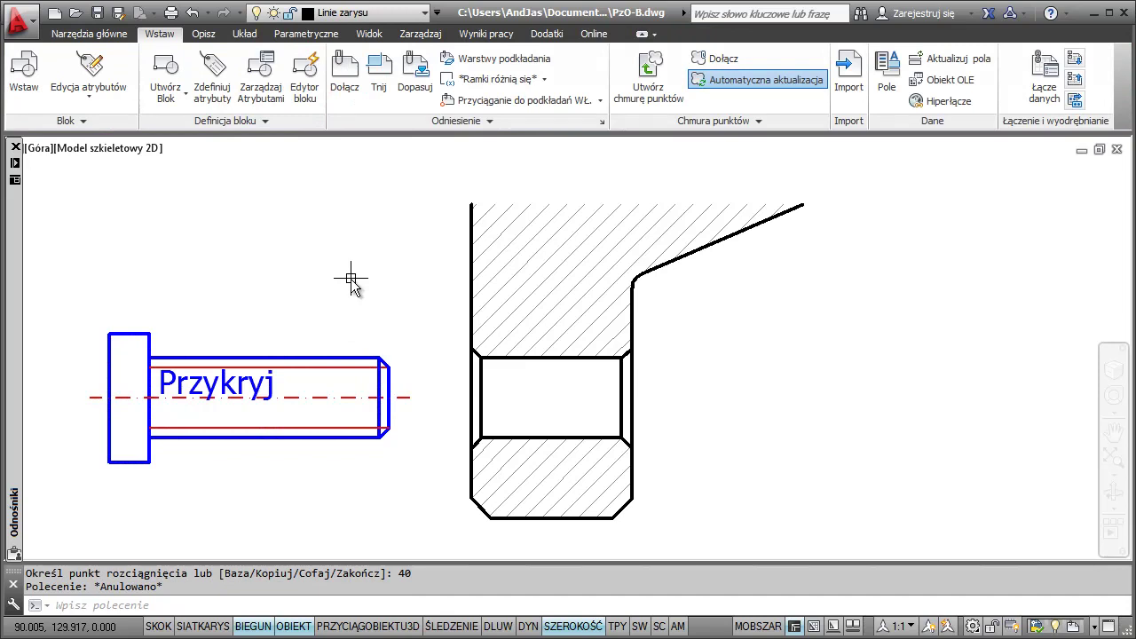
Open the O-B bolt xref for in-place reference editing and start a selection window on it
{"action": "double_click", "coordinate": [337, 363]}
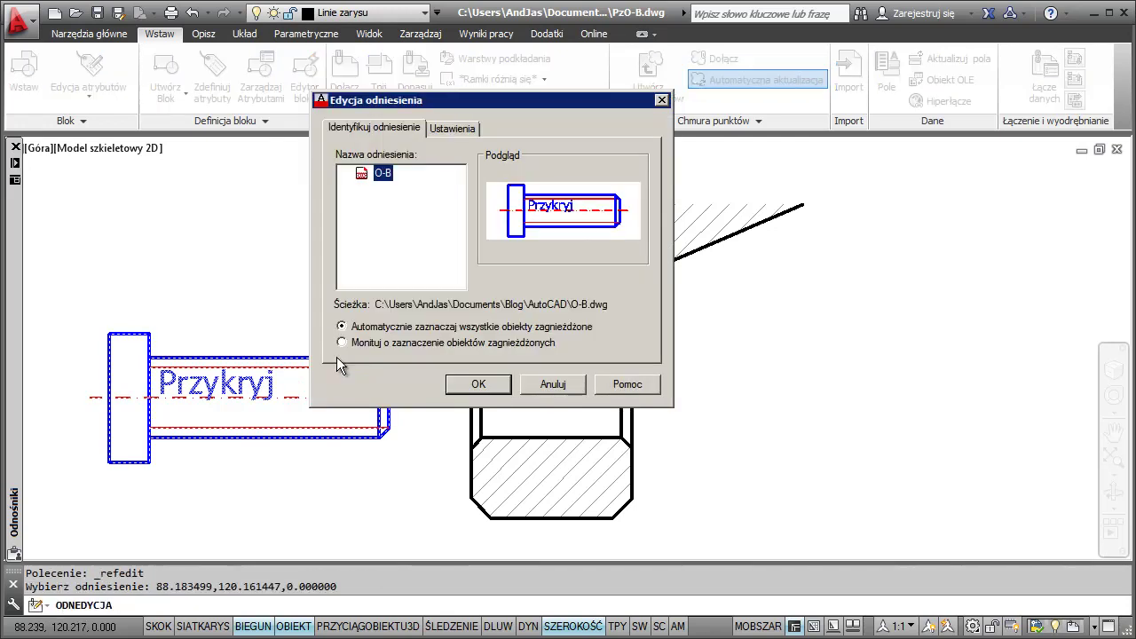
{"action": "left_click", "coordinate": [478, 384]}
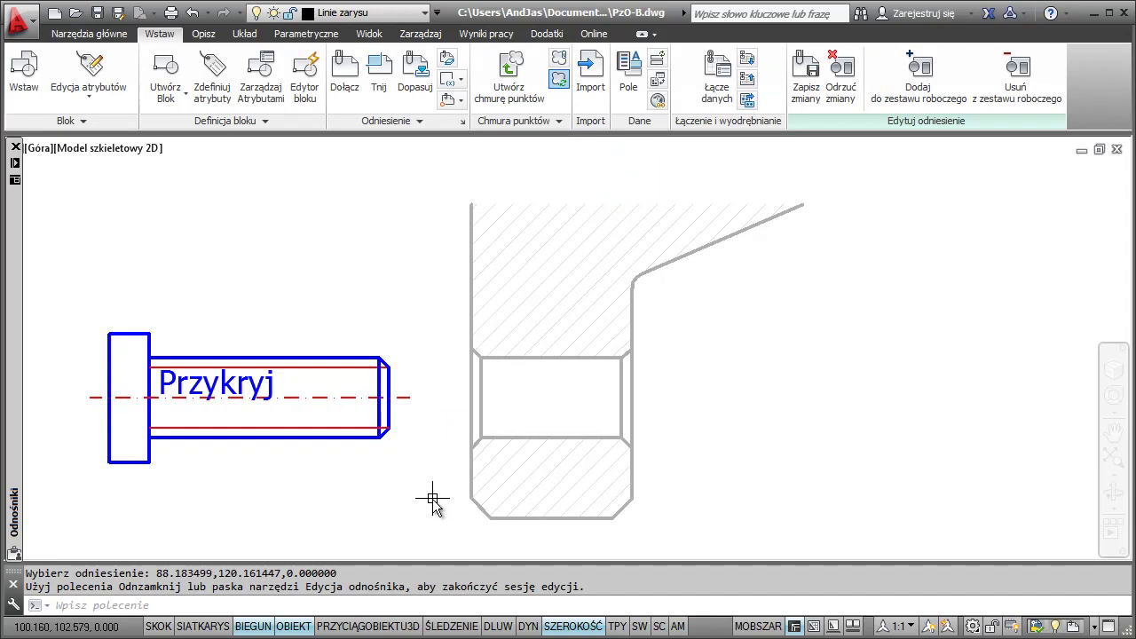
{"action": "left_click", "coordinate": [347, 389]}
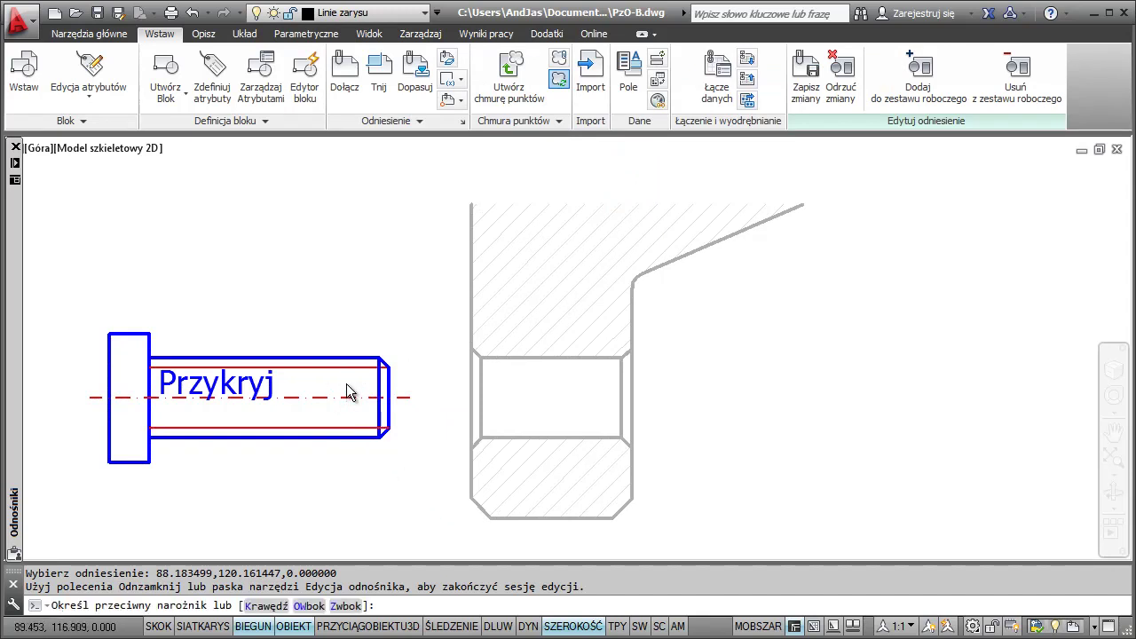
{"action": "left_click", "coordinate": [301, 387]}
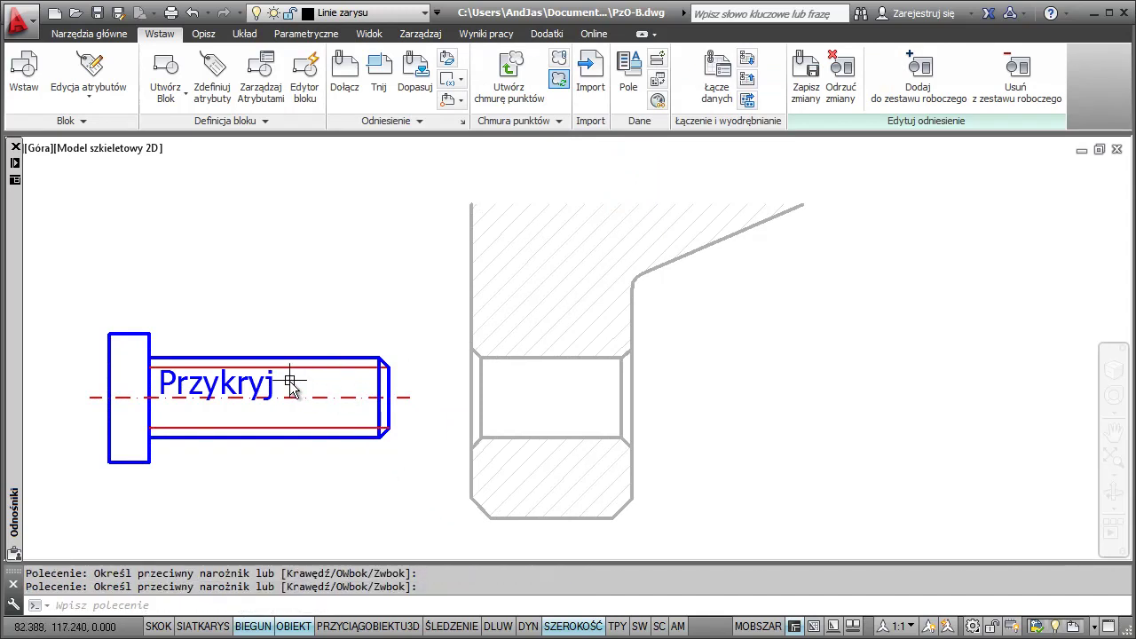
Quick-select the bolt's wipeout and bring it in front of the Przykryj text
{"action": "right_click", "coordinate": [223, 291]}
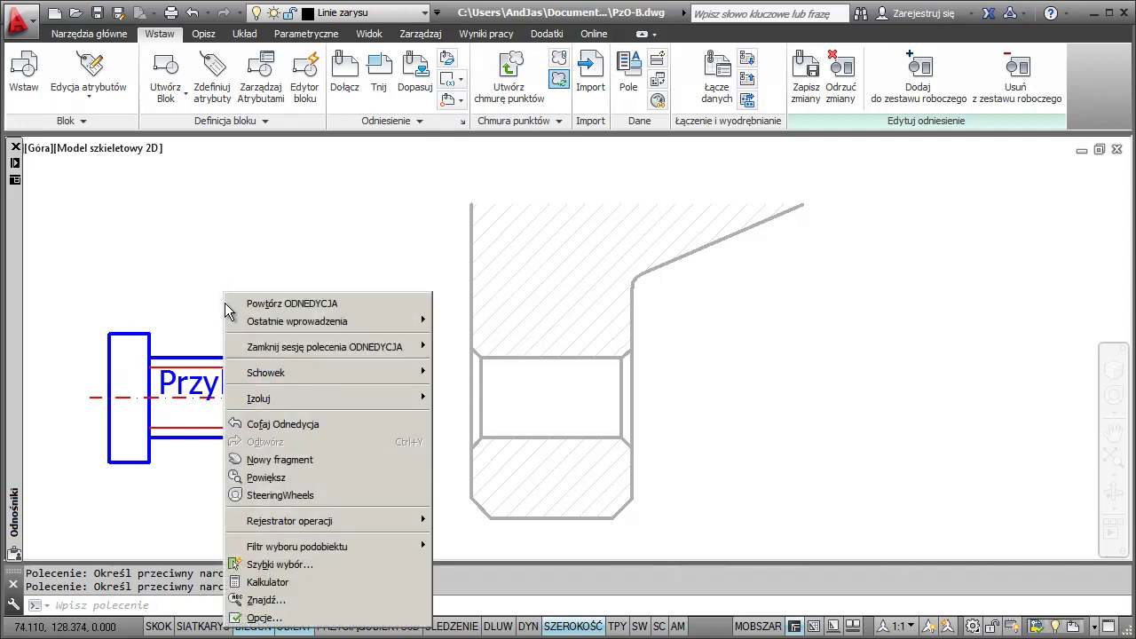
{"action": "left_click", "coordinate": [301, 563]}
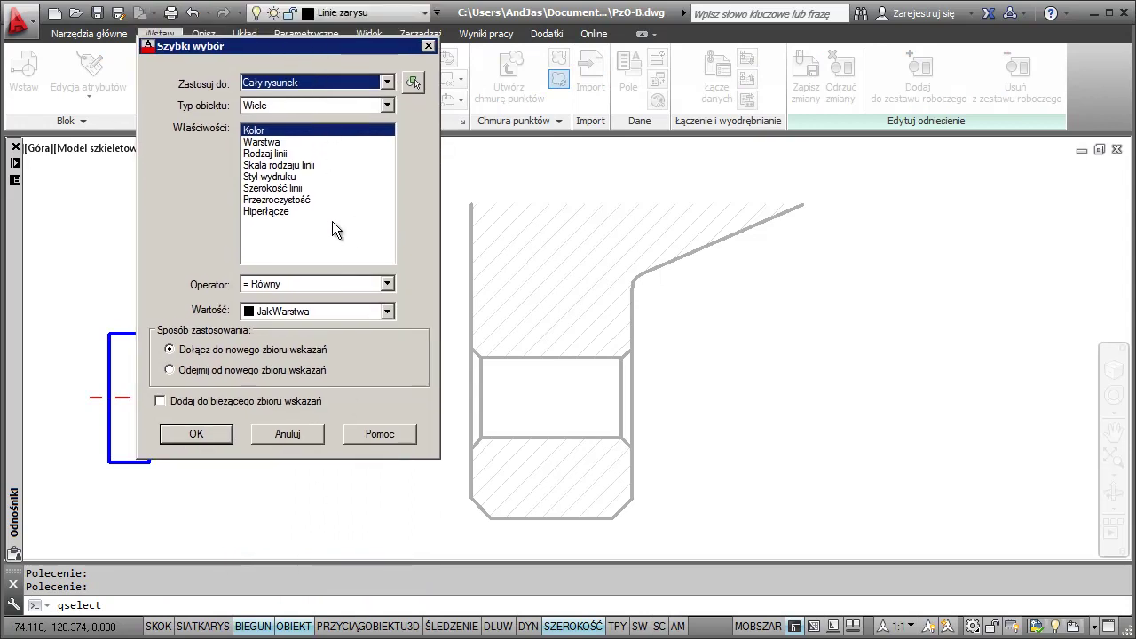
{"action": "left_click", "coordinate": [305, 105]}
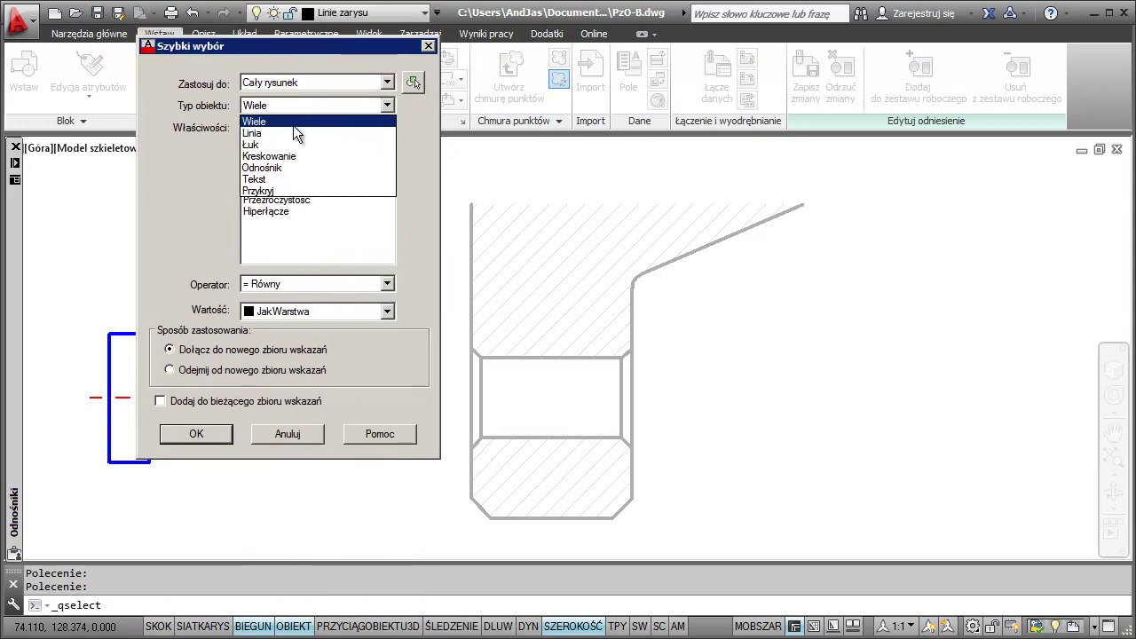
{"action": "left_click", "coordinate": [269, 192]}
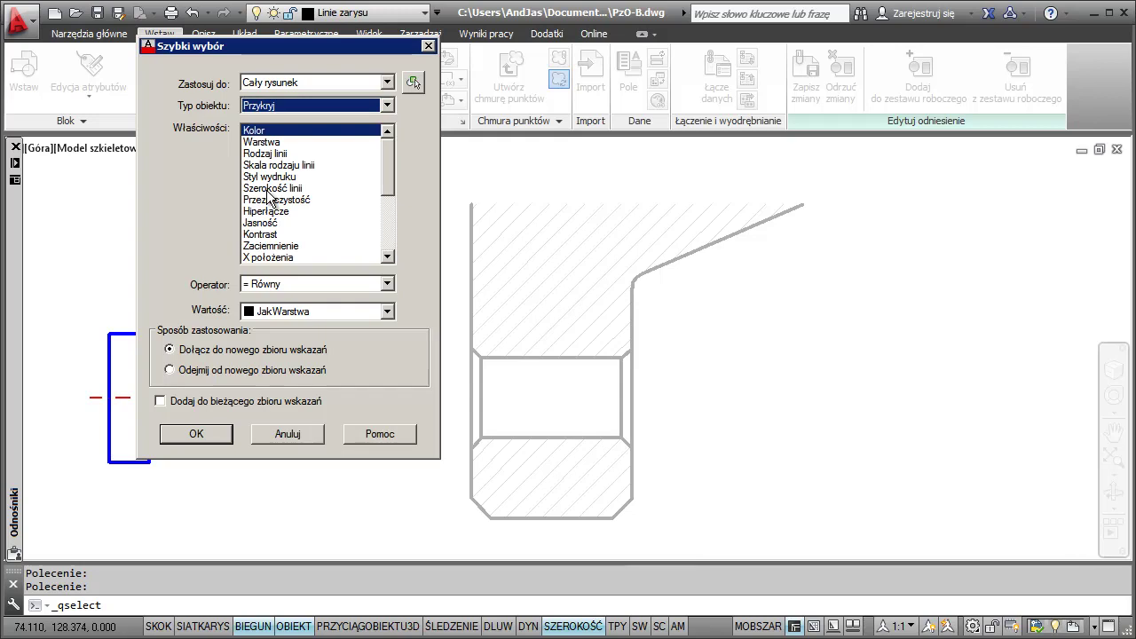
{"action": "left_click", "coordinate": [217, 433]}
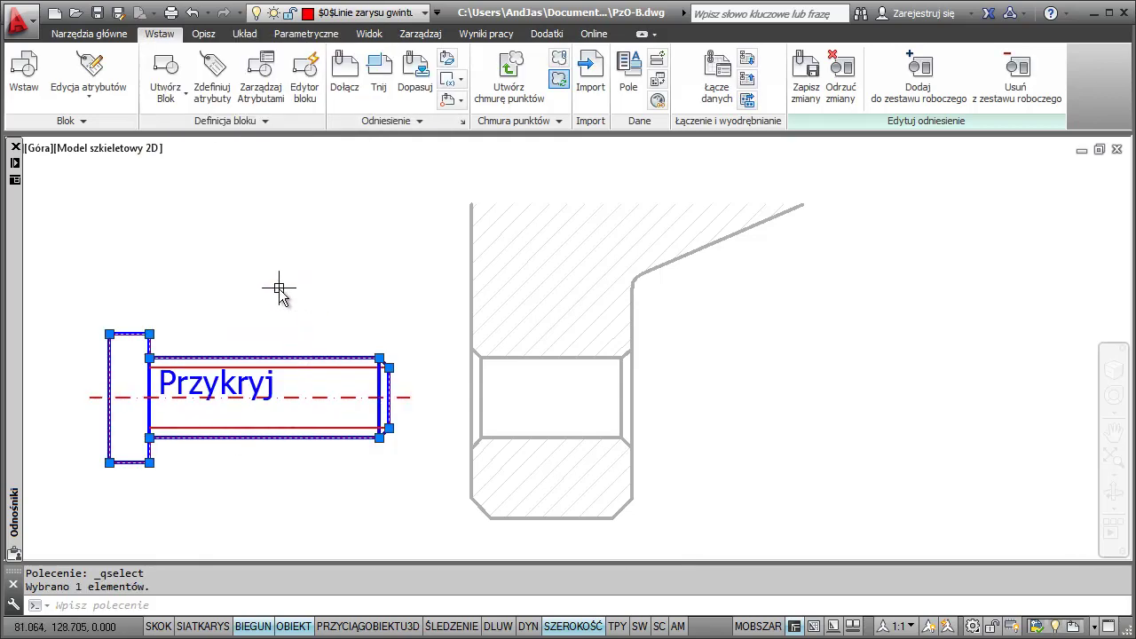
{"action": "right_click", "coordinate": [228, 484]}
{"action": "mouse_move", "coordinate": [294, 241]}
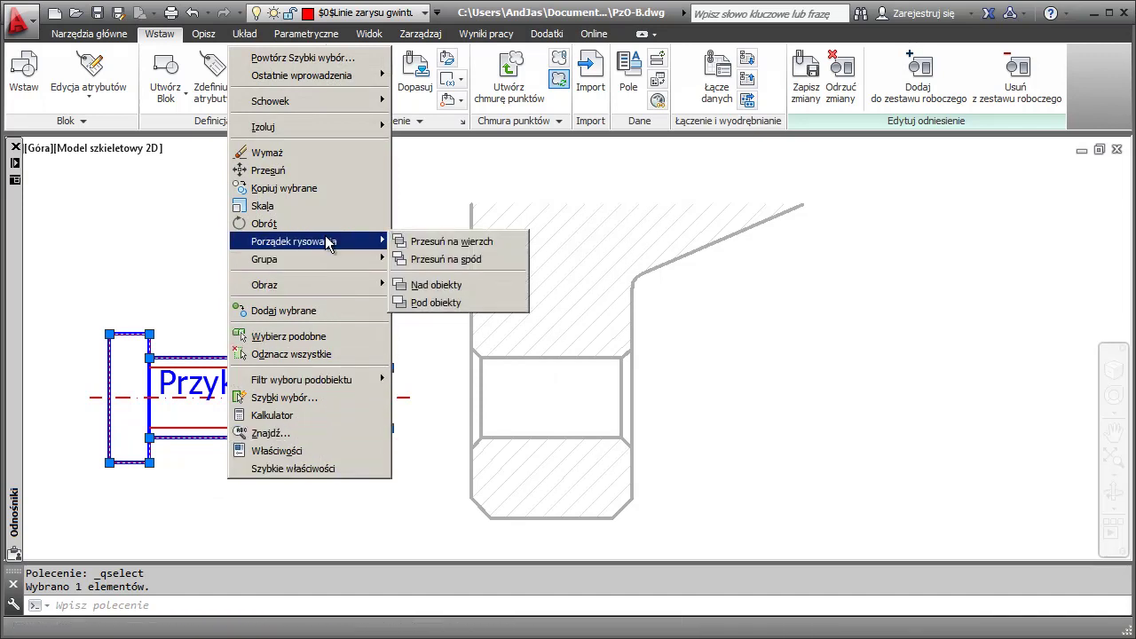
{"action": "left_click", "coordinate": [434, 242]}
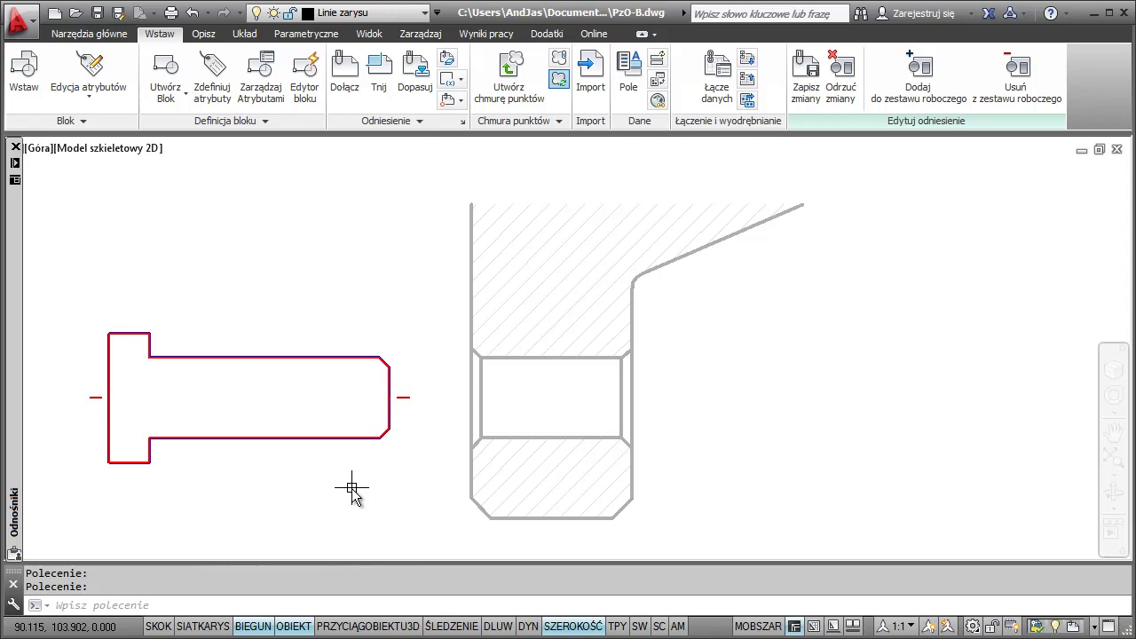
Toggle lineweight display off and on, set WIPEOUTFRAME to 0, and zoom to extents
{"action": "left_click", "coordinate": [578, 626]}
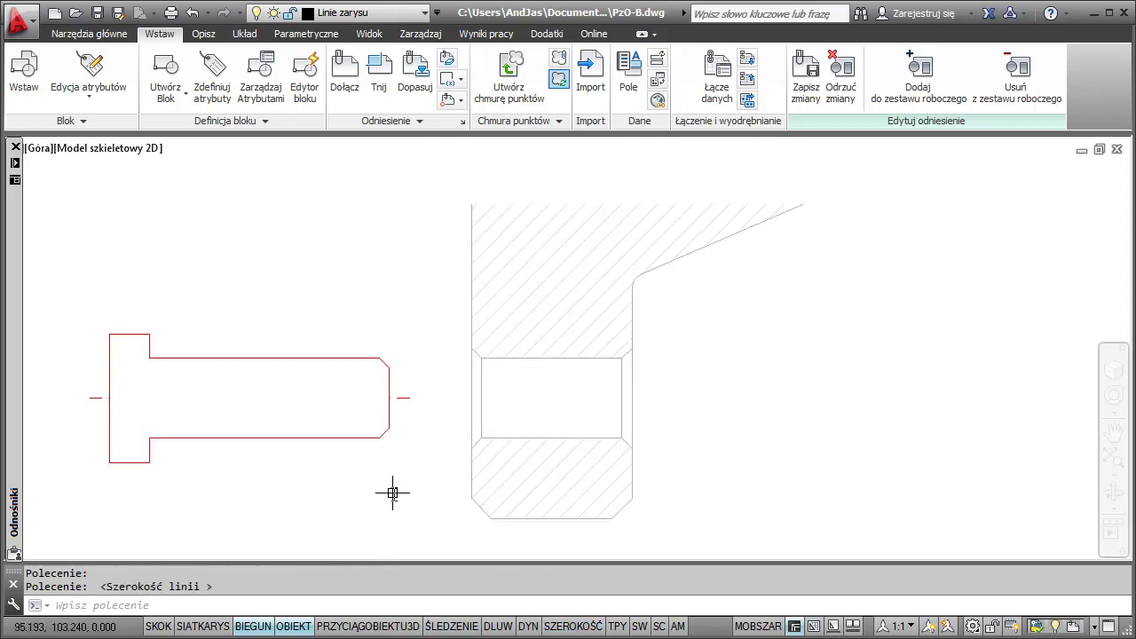
{"action": "left_click", "coordinate": [573, 626]}
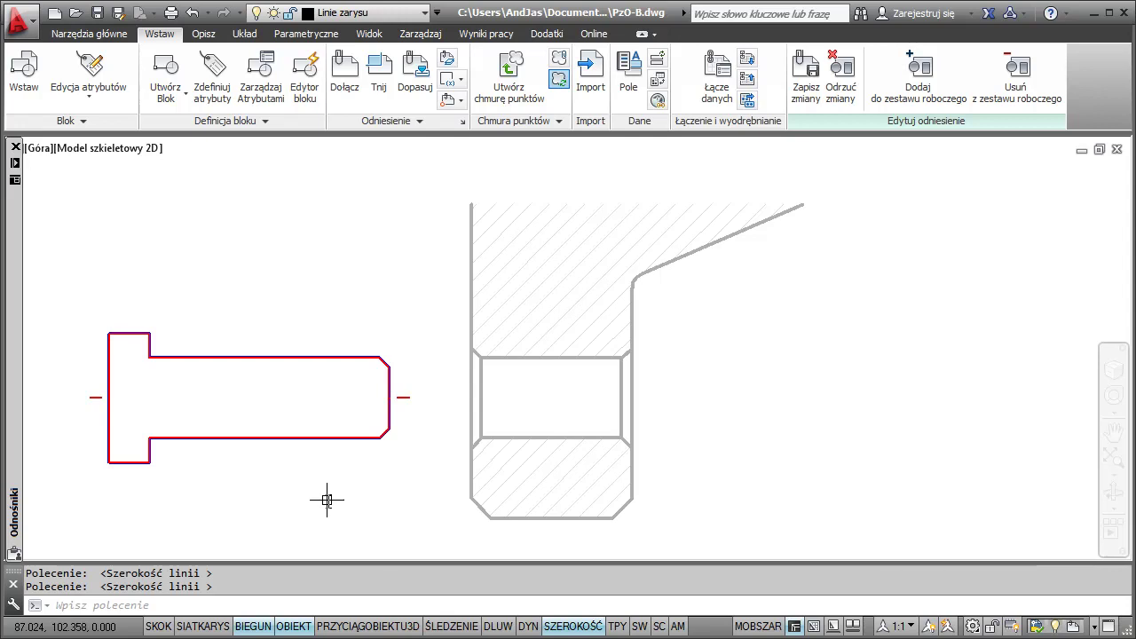
{"action": "type", "text": "WI"}
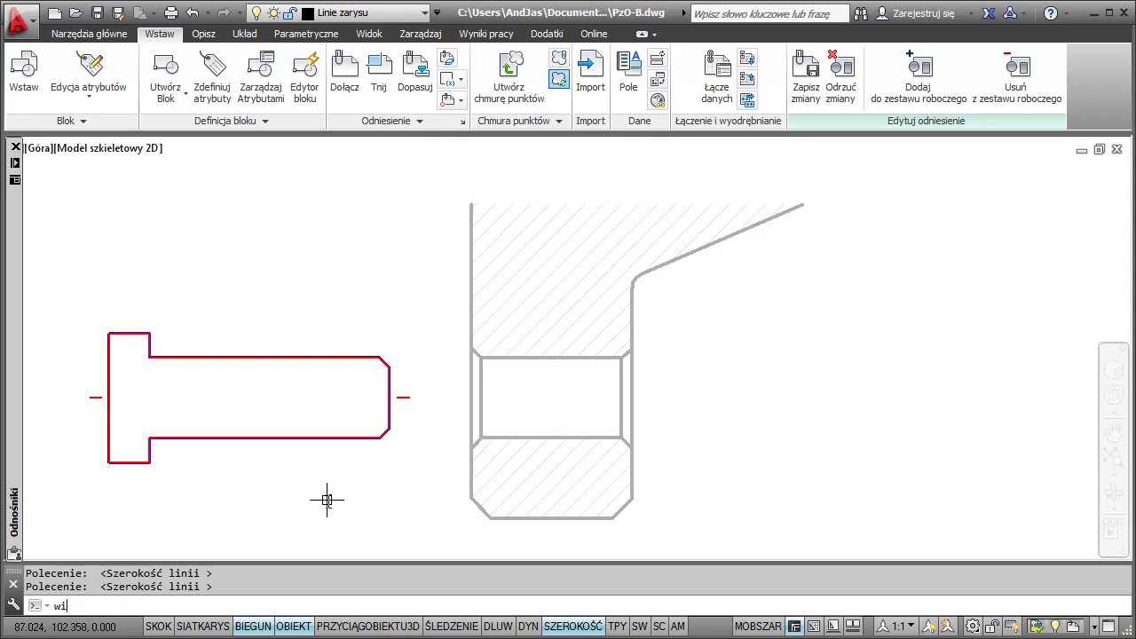
{"action": "type", "text": "PE"}
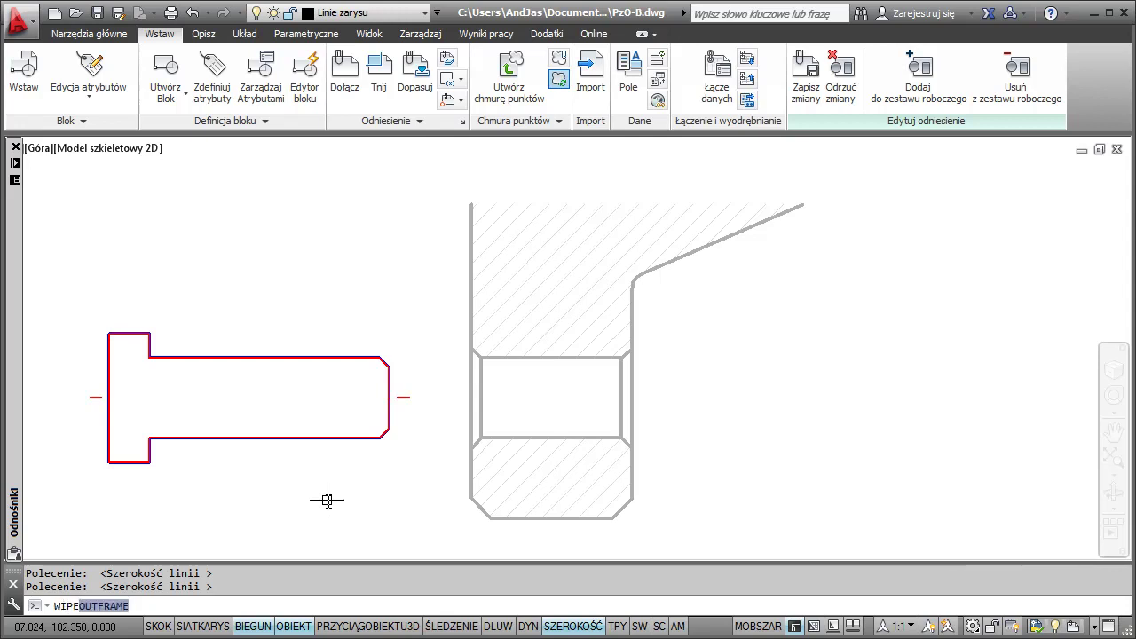
{"action": "key", "text": "Return"}
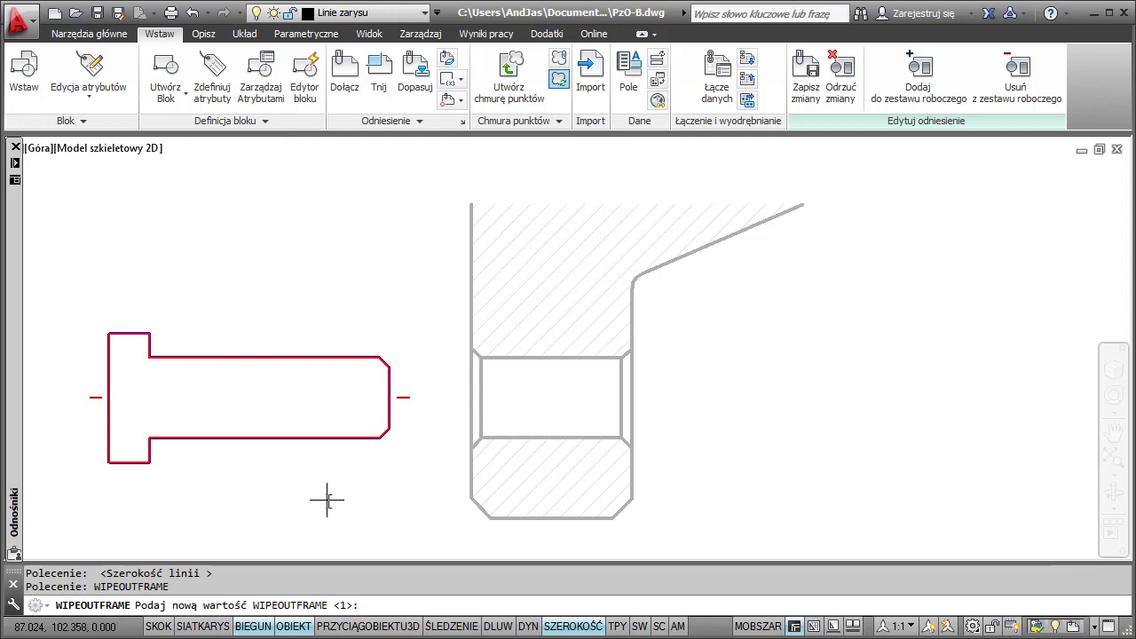
{"action": "type", "text": "0"}
{"action": "key", "text": "Return"}
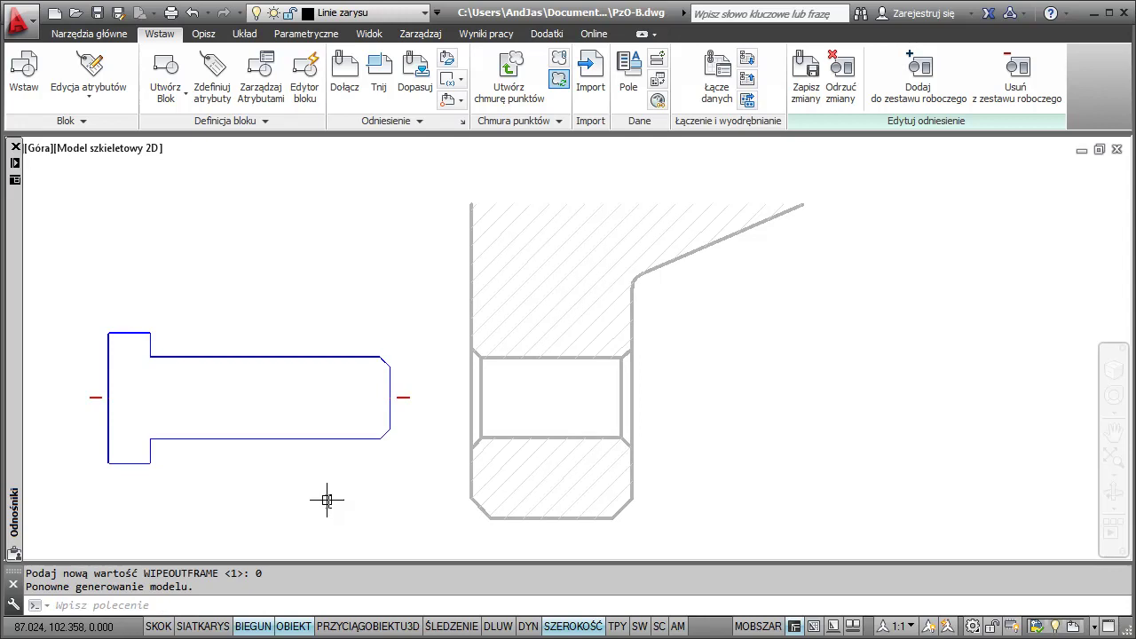
{"action": "scroll", "coordinate": [110, 441], "scroll_direction": "up", "scroll_amount": 4}
{"action": "scroll", "coordinate": [108, 441], "scroll_direction": "down", "scroll_amount": 2}
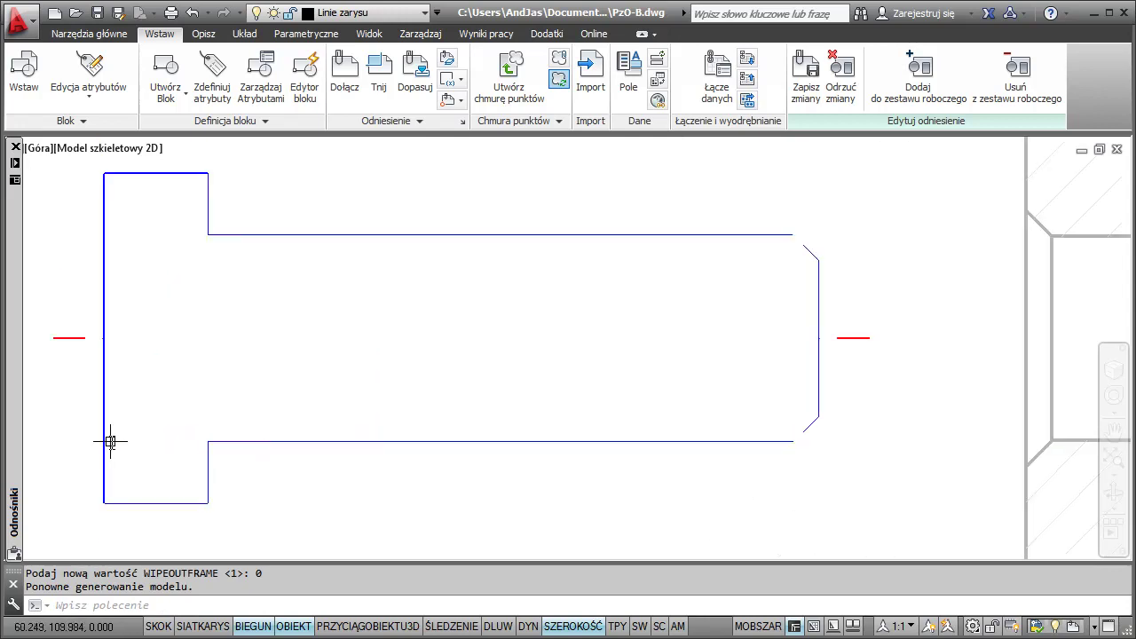
{"action": "middle_click", "coordinate": [250, 272]}
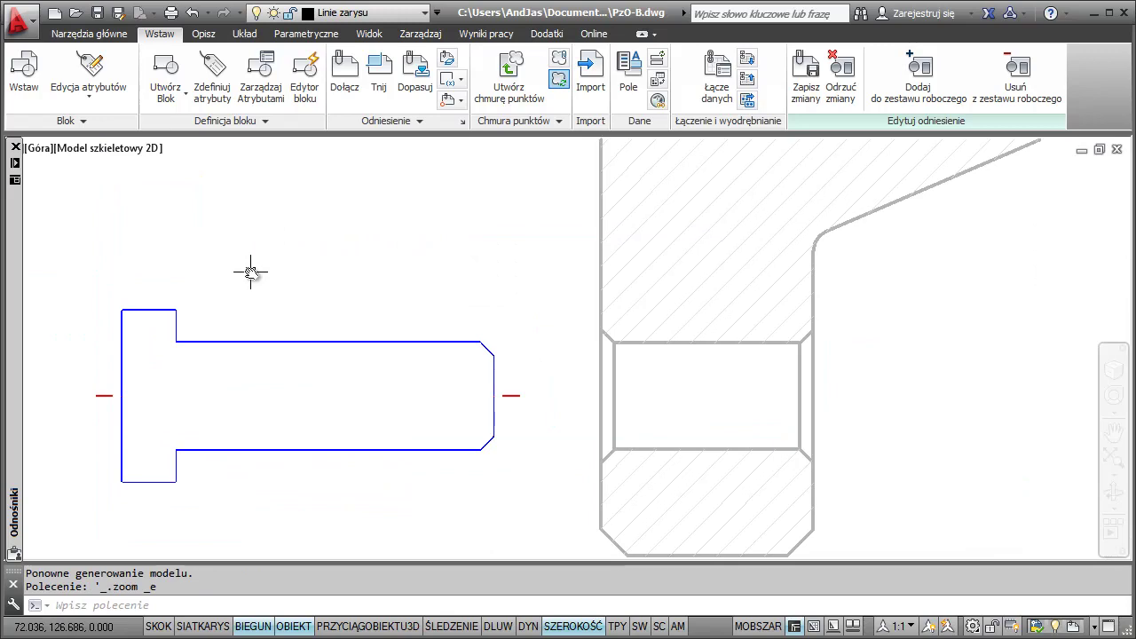
Open the PRZYKRYJ example drawing and toggle its lineweight display off and on
{"action": "left_click", "coordinate": [75, 13]}
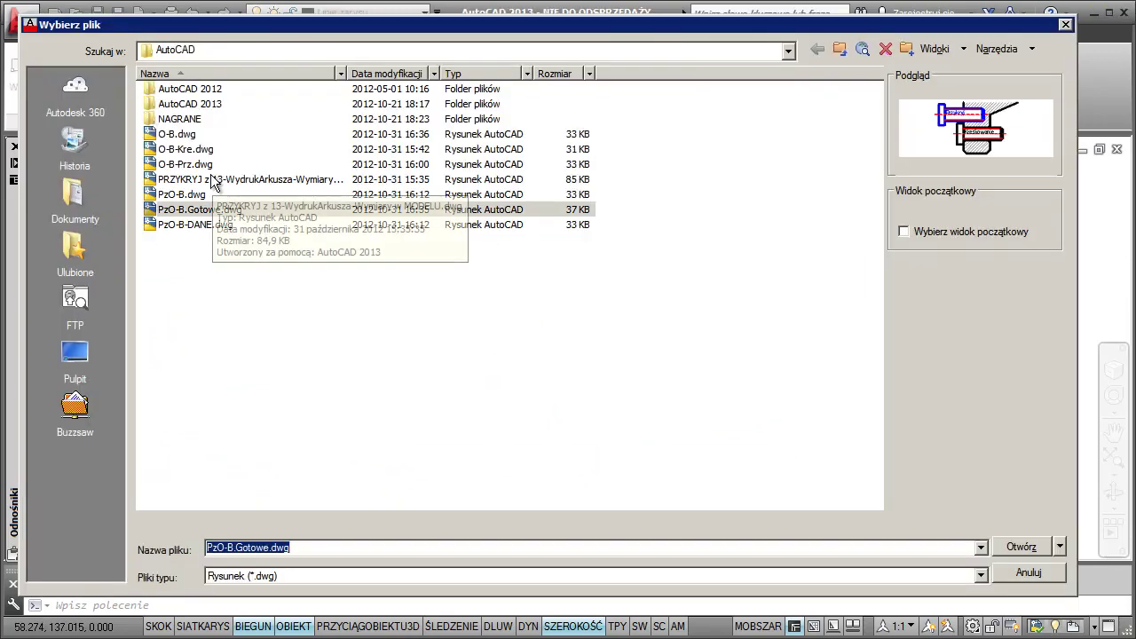
{"action": "left_click", "coordinate": [222, 179]}
{"action": "left_click", "coordinate": [221, 180]}
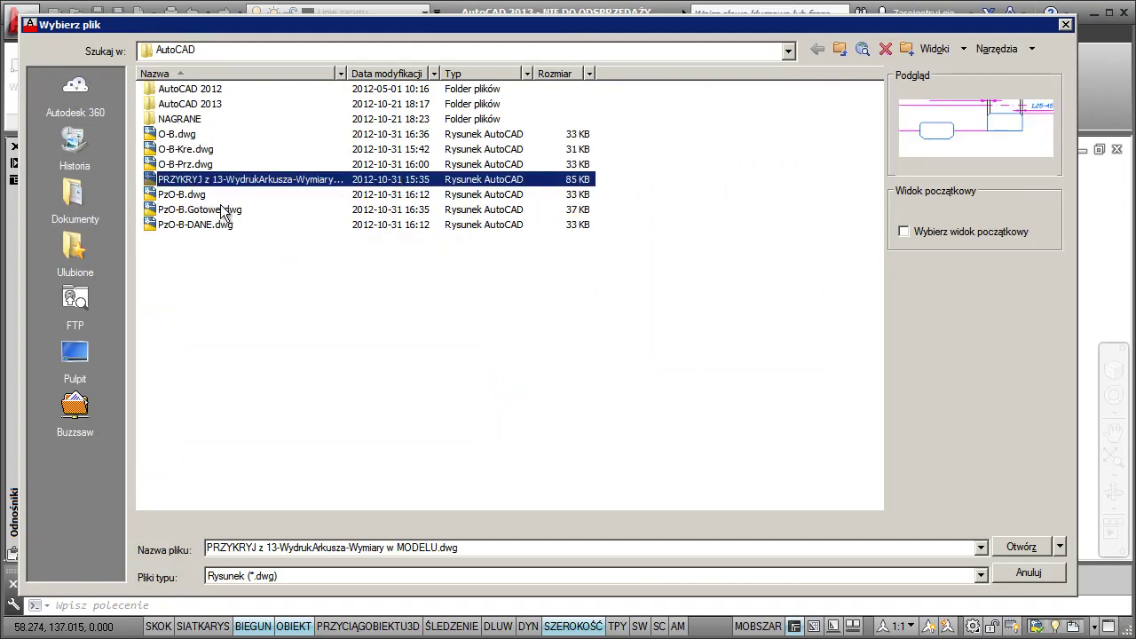
{"action": "double_click", "coordinate": [152, 182]}
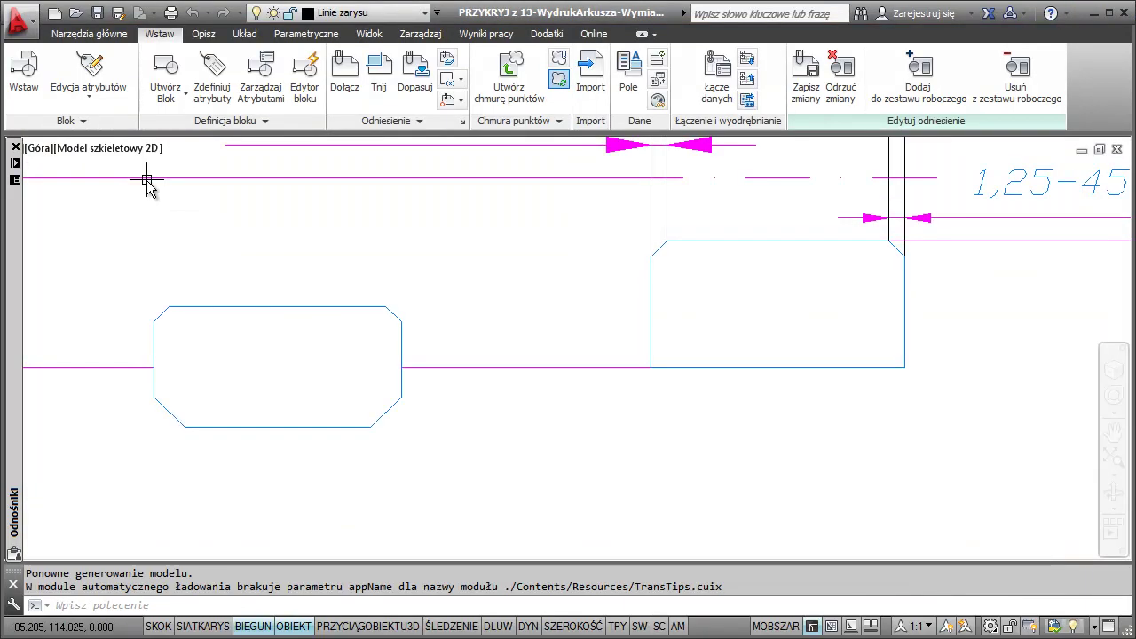
{"action": "left_click", "coordinate": [573, 625]}
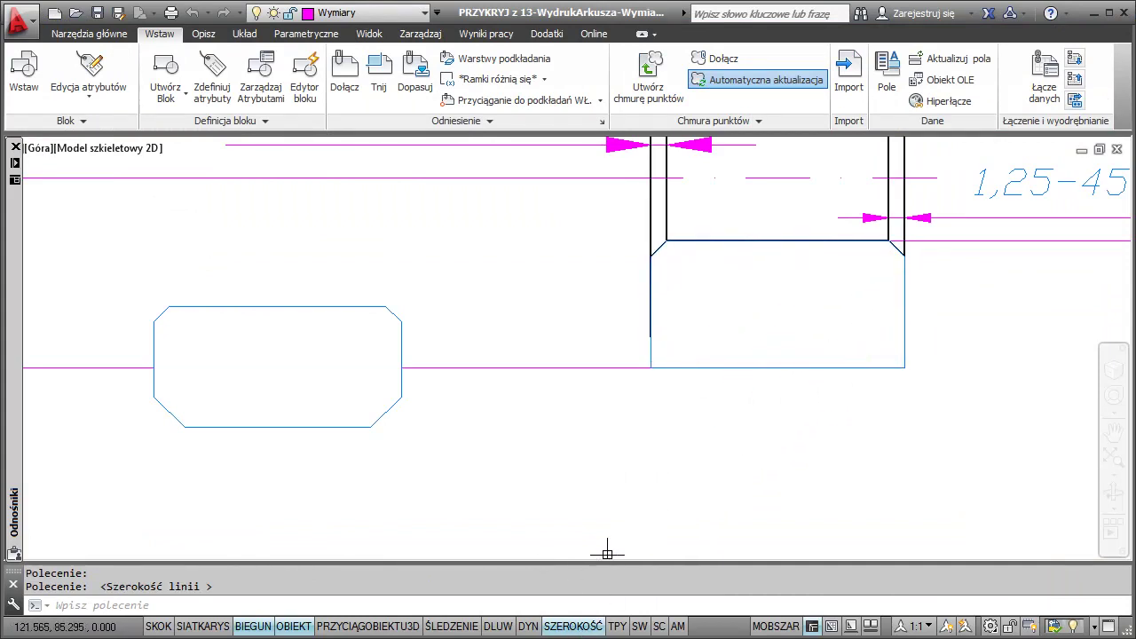
{"action": "left_click", "coordinate": [572, 625]}
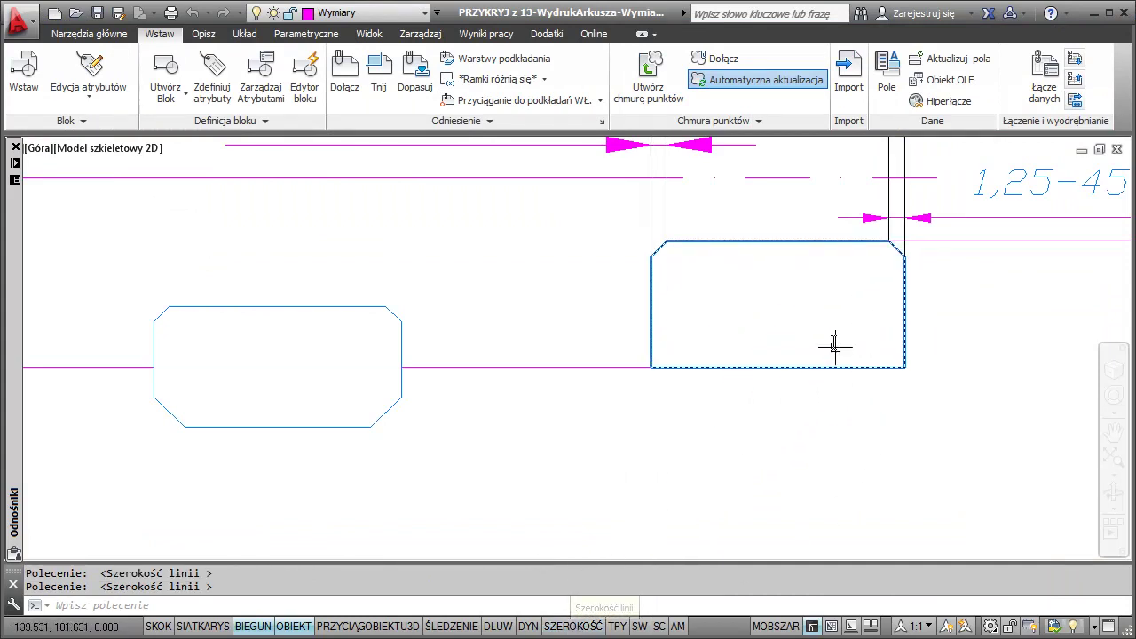
{"action": "left_click", "coordinate": [573, 626]}
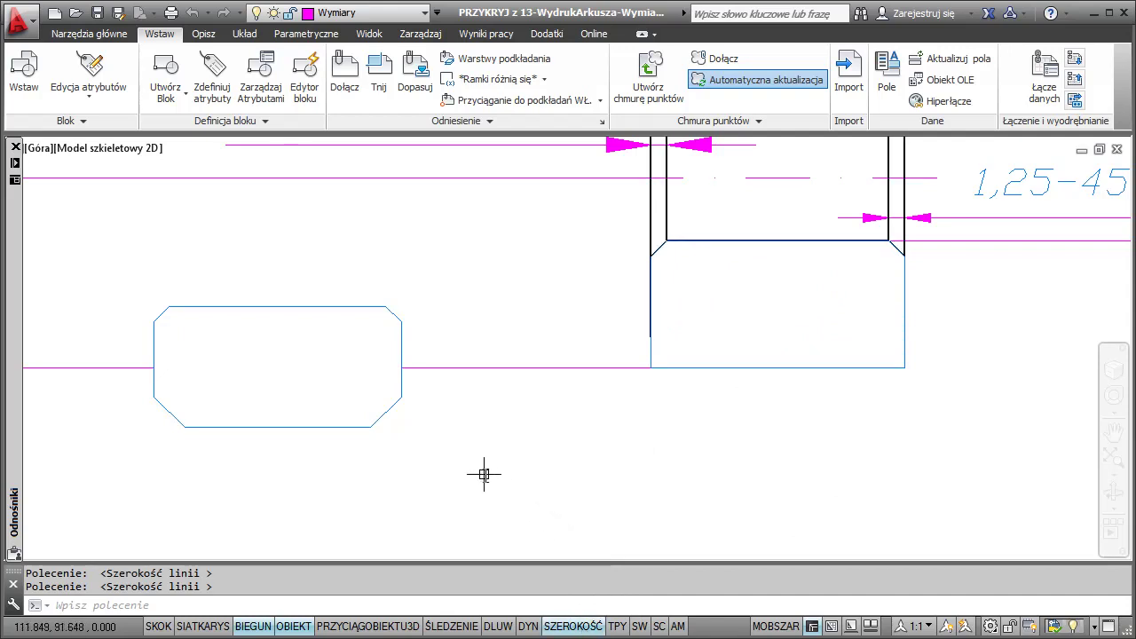
Set WIPEOUTFRAME to 0 and back to 1, then close PRZYKRYJ without saving
{"action": "type", "text": "w"}
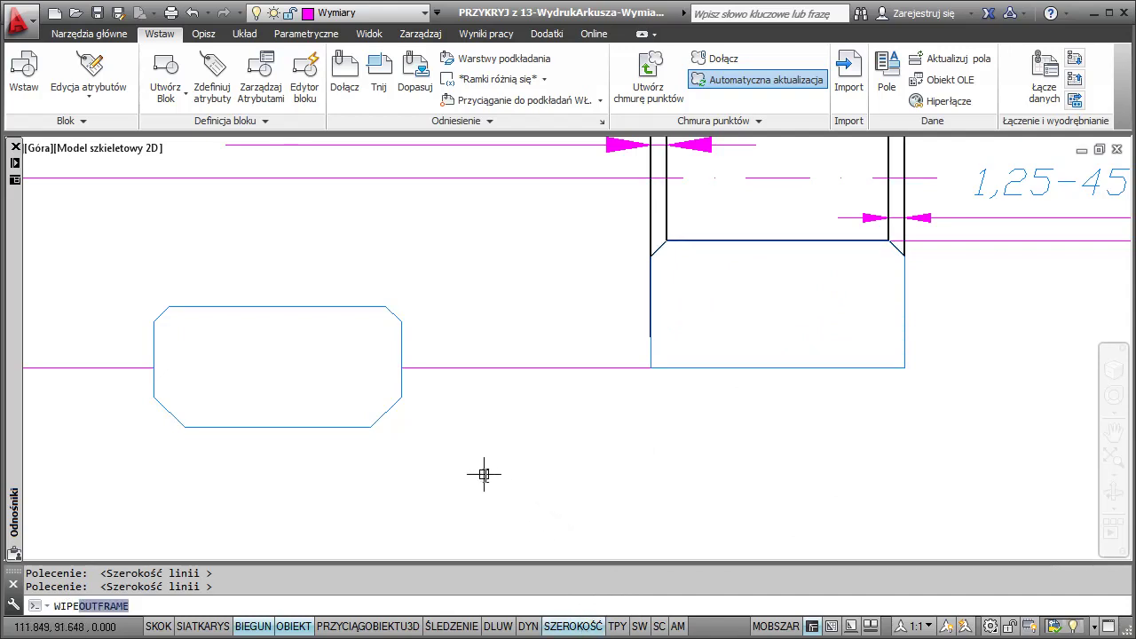
{"action": "key", "text": "Return"}
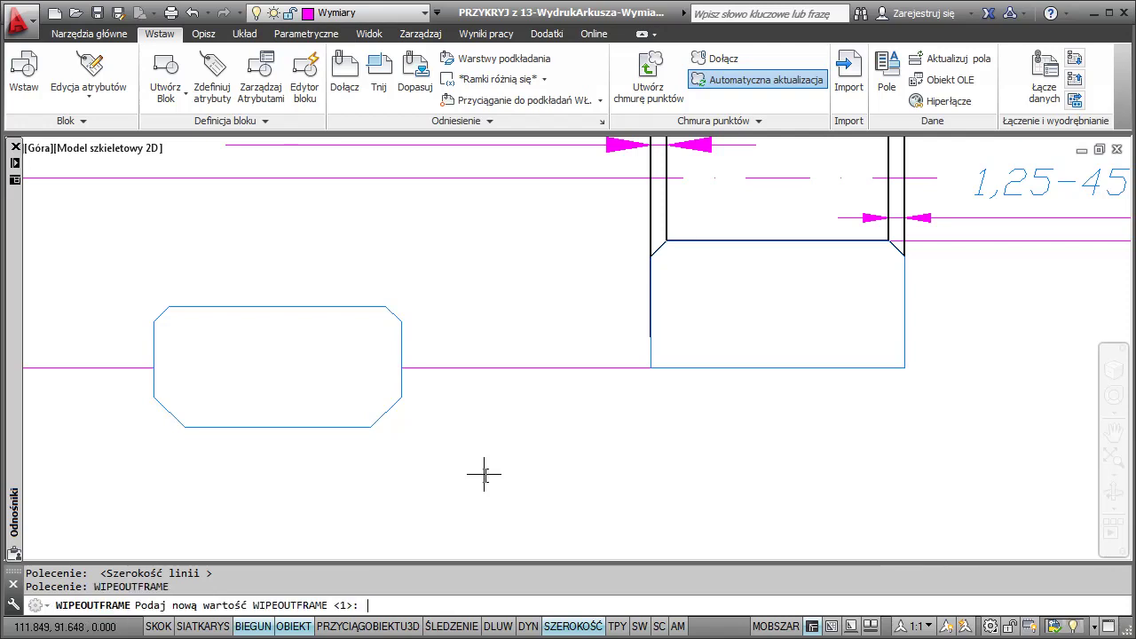
{"action": "type", "text": "0"}
{"action": "key", "text": "Return"}
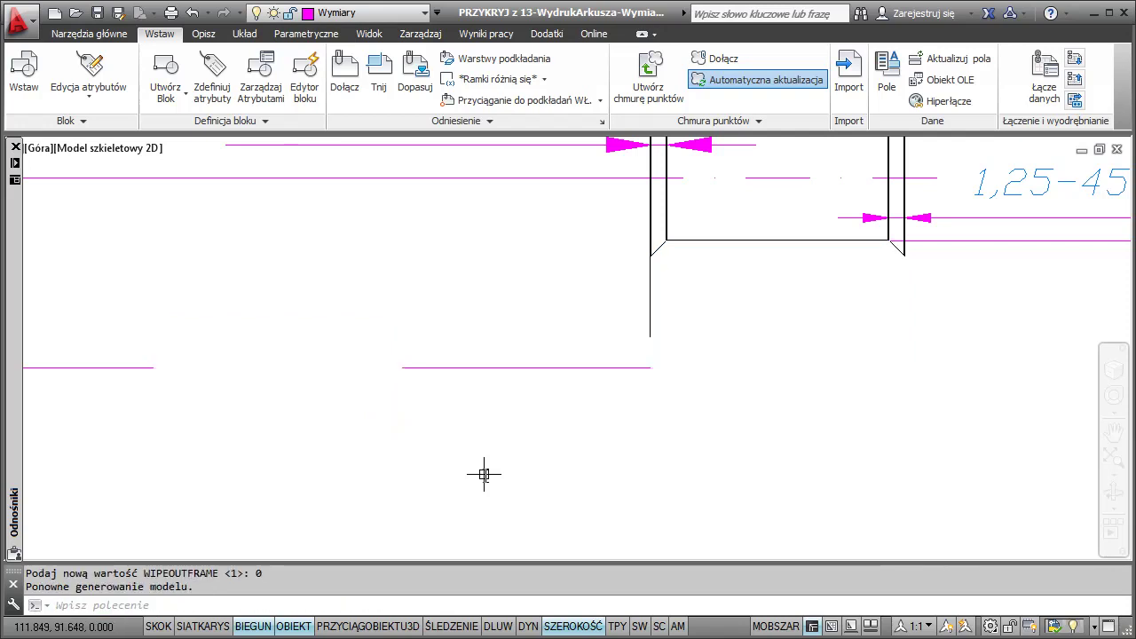
{"action": "key", "text": "Return"}
{"action": "key", "text": "Return"}
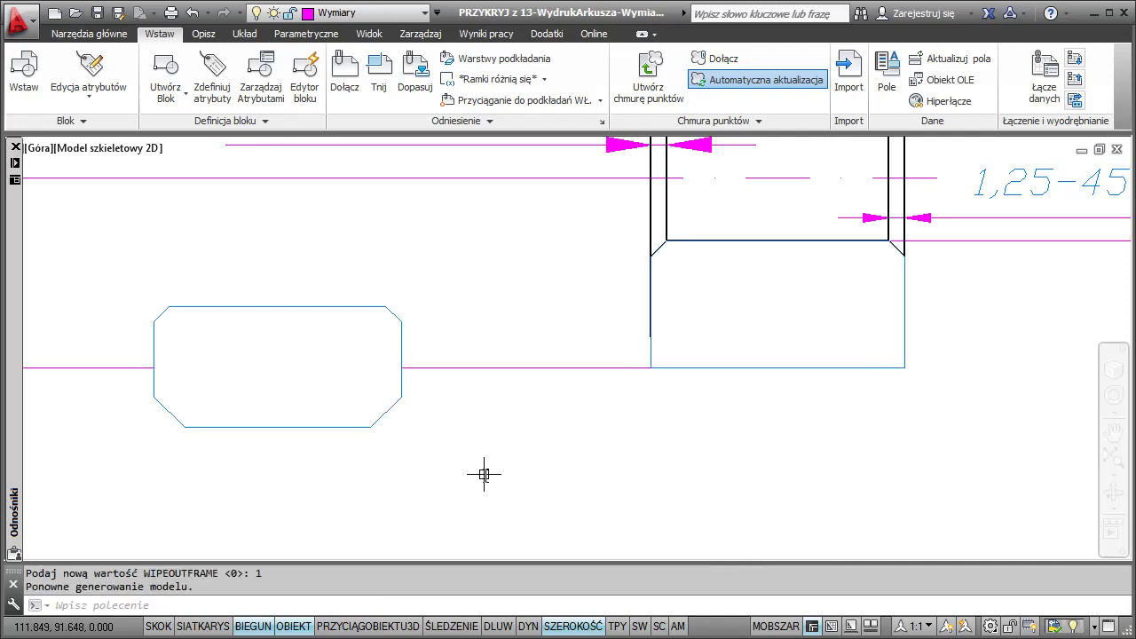
{"action": "key", "text": "ctrl+F4"}
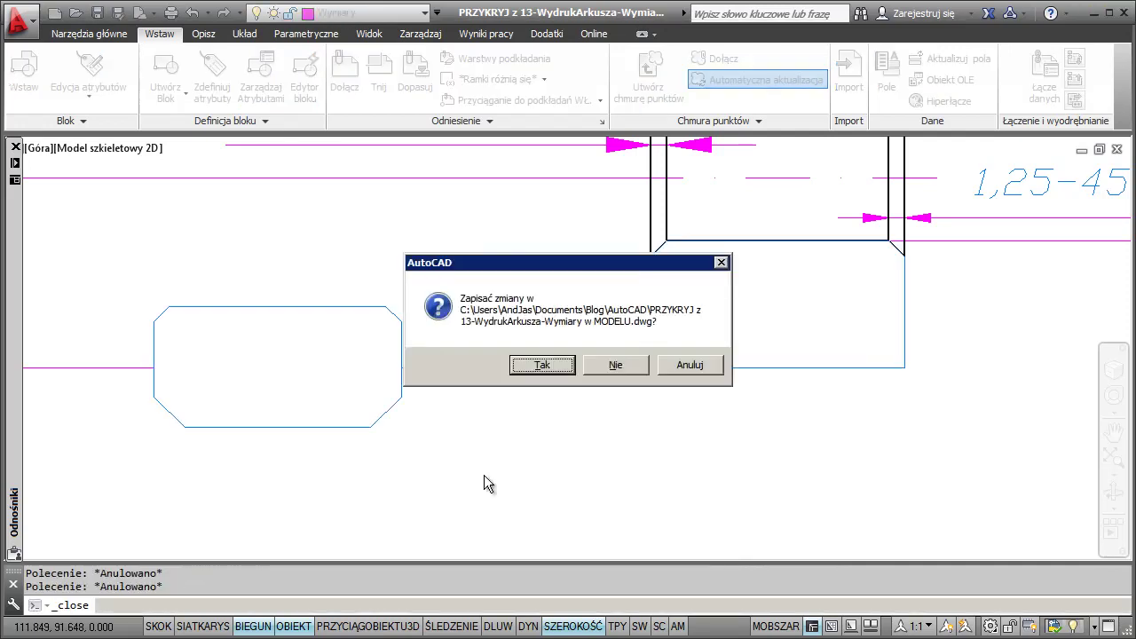
{"action": "key", "text": "Return"}
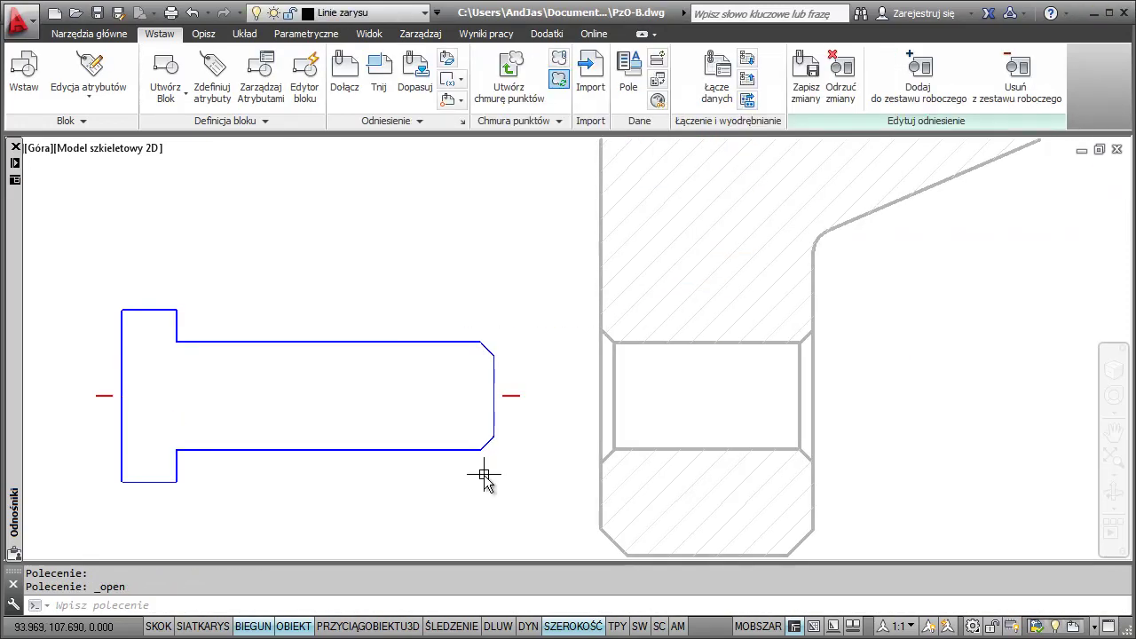
Turn the wipeout frames back on with WIPEOUTFRAME
{"action": "left_click_drag", "start_coordinate": [391, 388], "coordinate": [410, 490]}
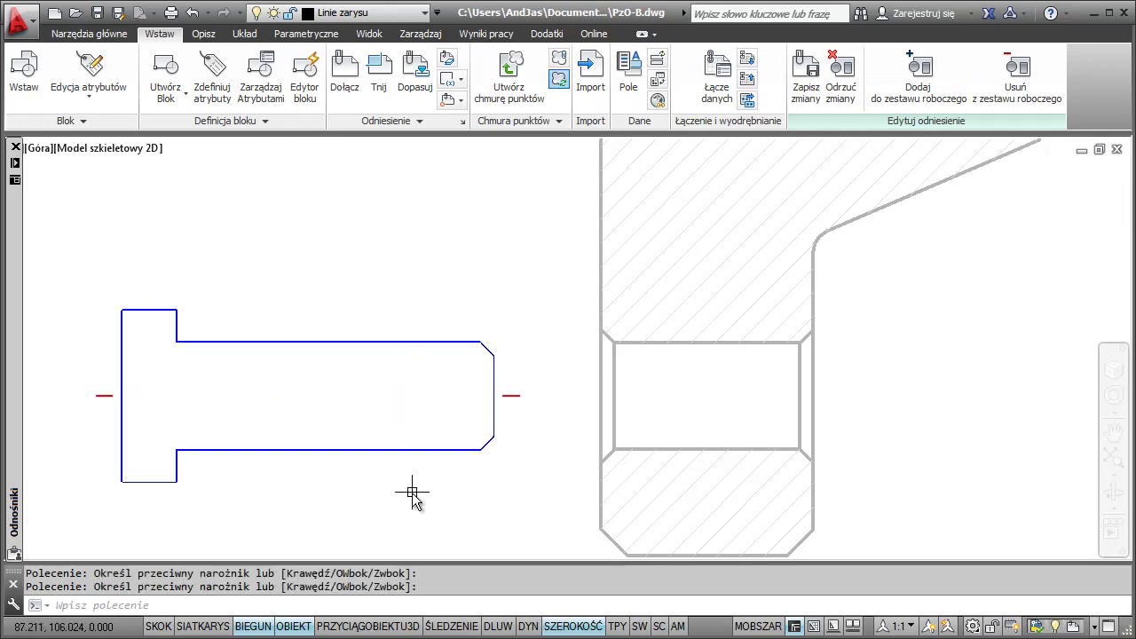
{"action": "type", "text": "wi"}
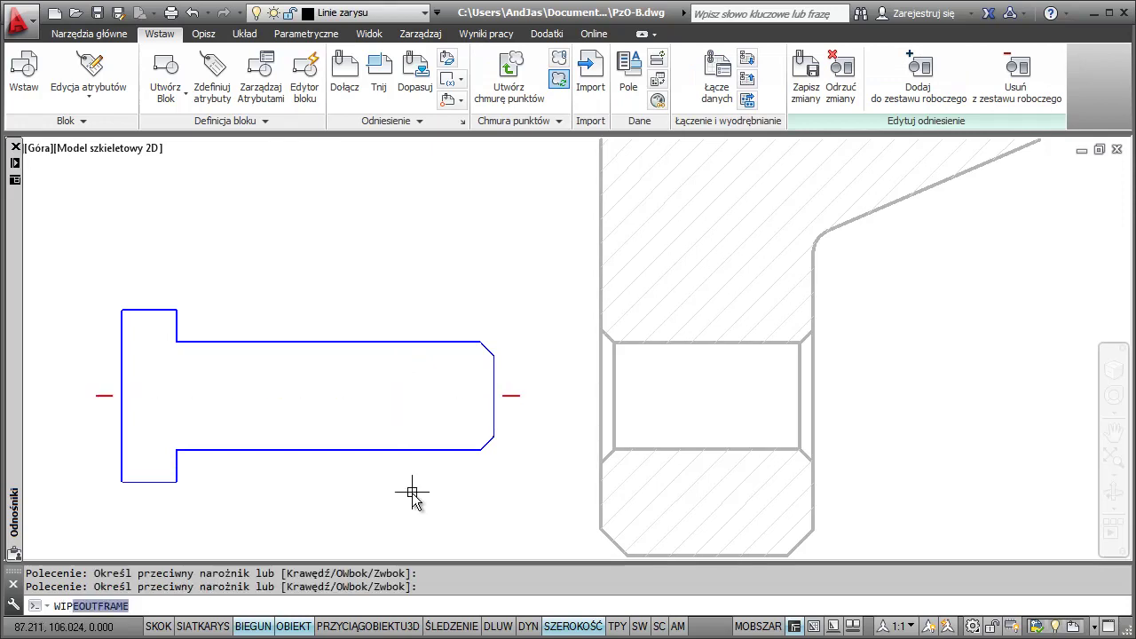
{"action": "key", "text": "Return"}
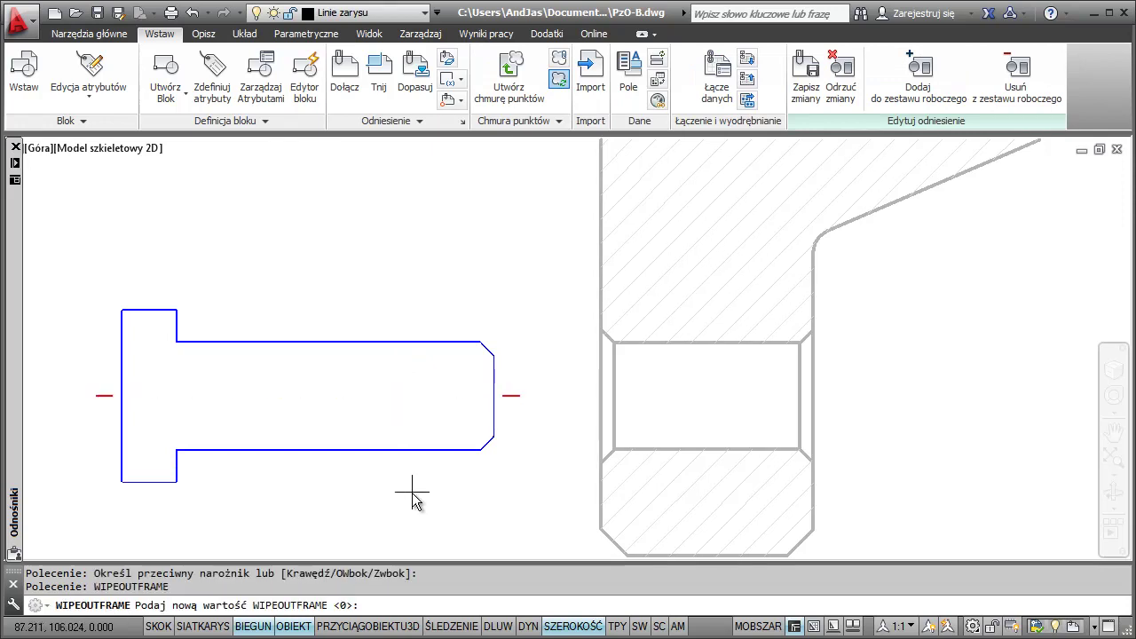
{"action": "type", "text": "1"}
{"action": "key", "text": "Return"}
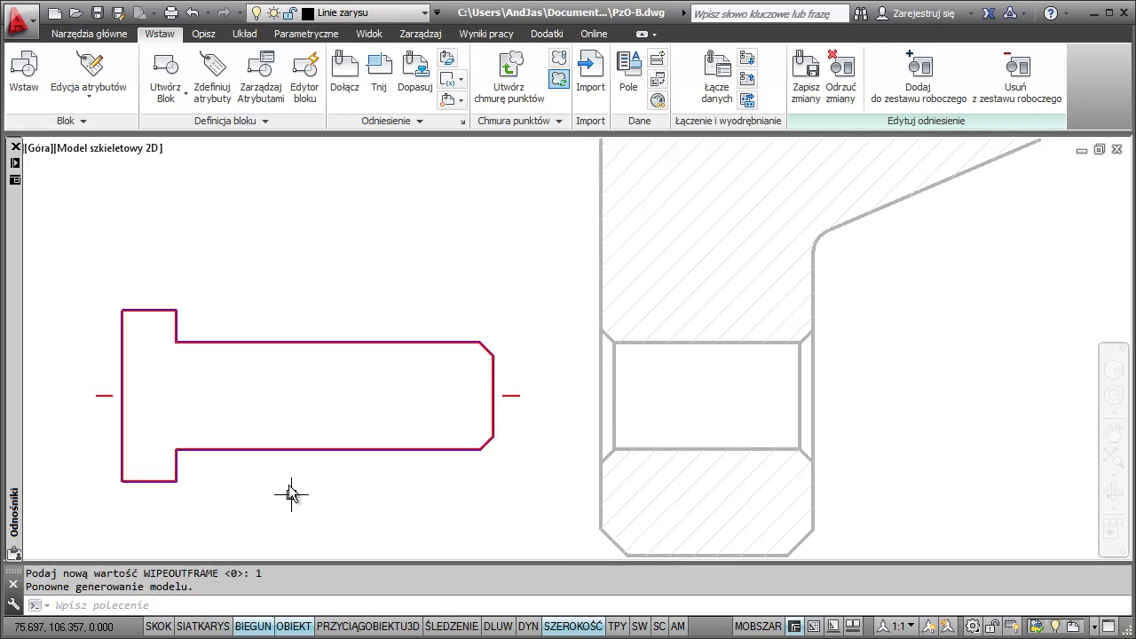
Window-select the outline around the bolt and delete it
{"action": "left_click", "coordinate": [383, 434]}
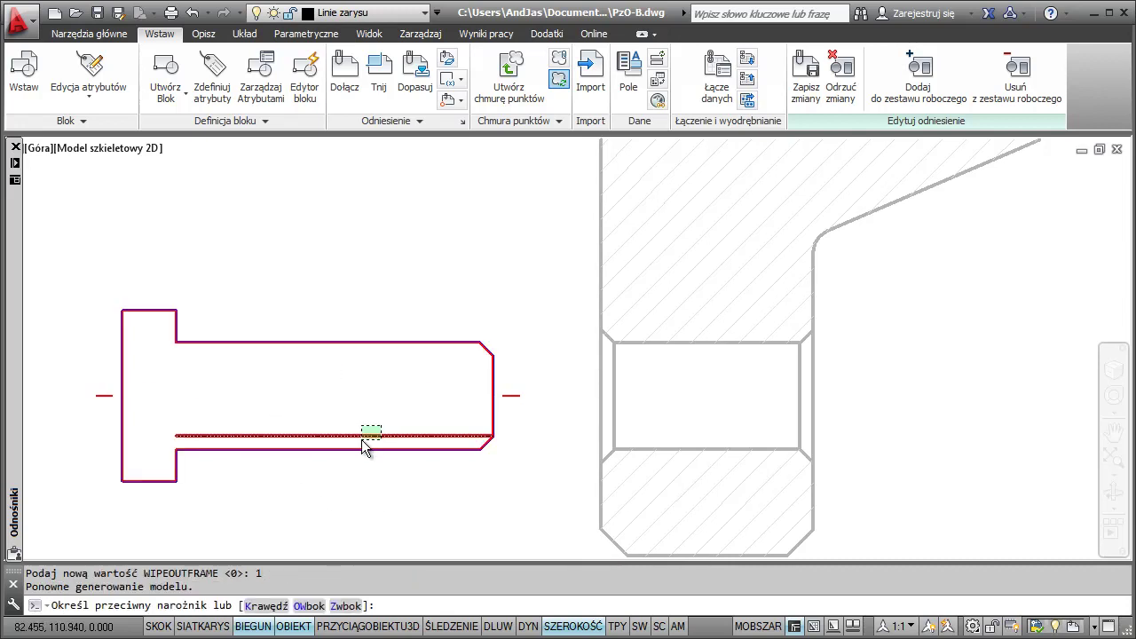
{"action": "left_click", "coordinate": [370, 452]}
{"action": "left_click", "coordinate": [384, 412]}
{"action": "left_click", "coordinate": [370, 411]}
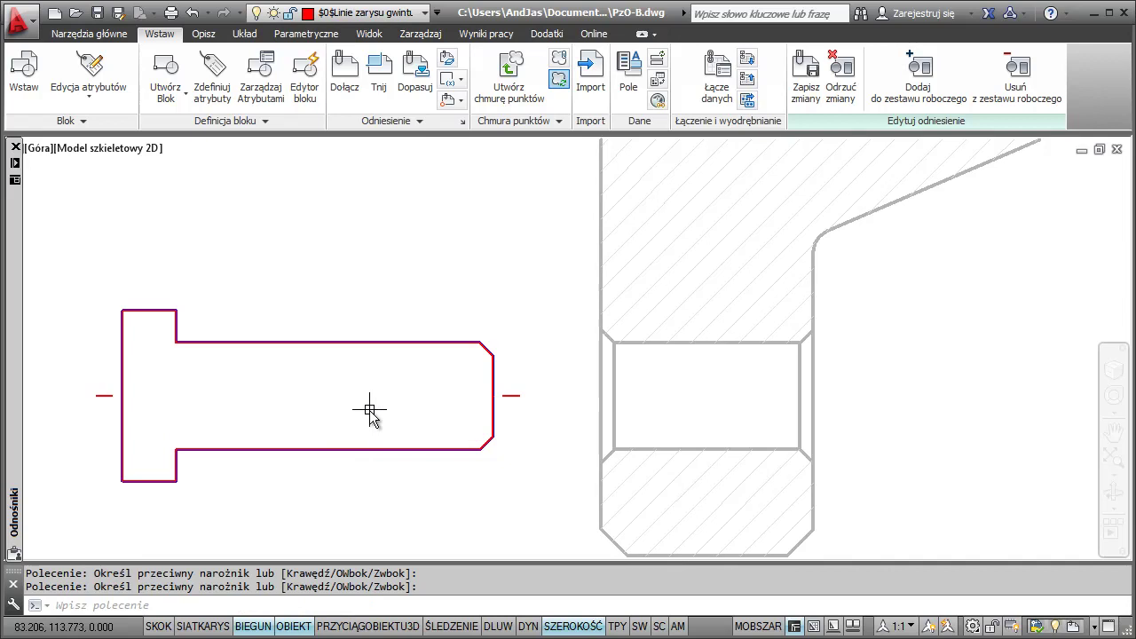
{"action": "left_click", "coordinate": [391, 343]}
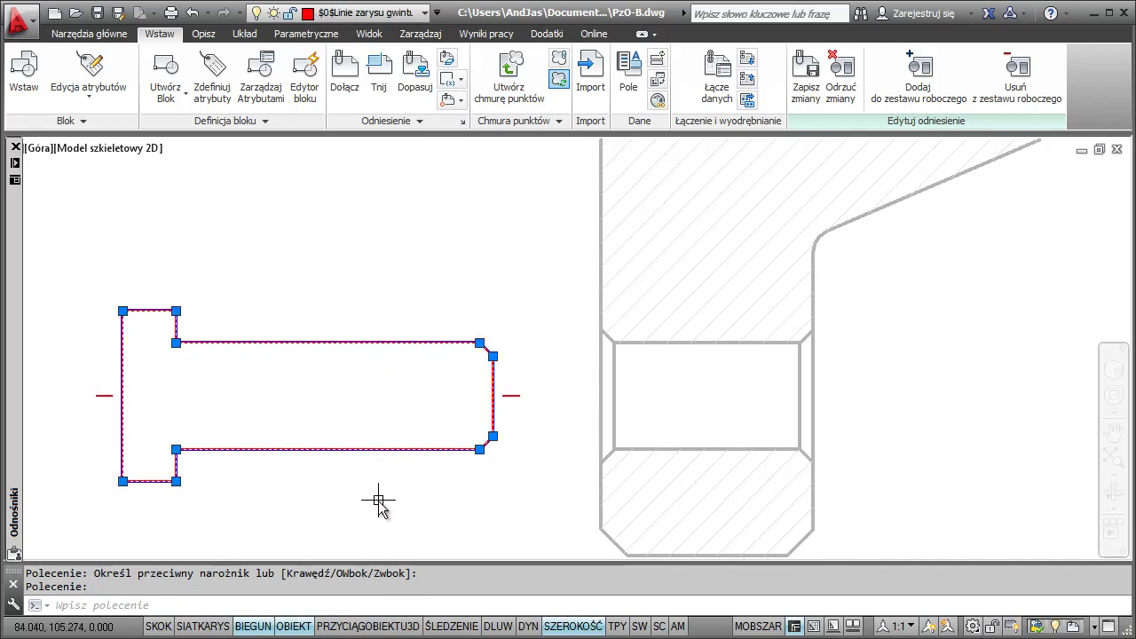
{"action": "key", "text": "Delete"}
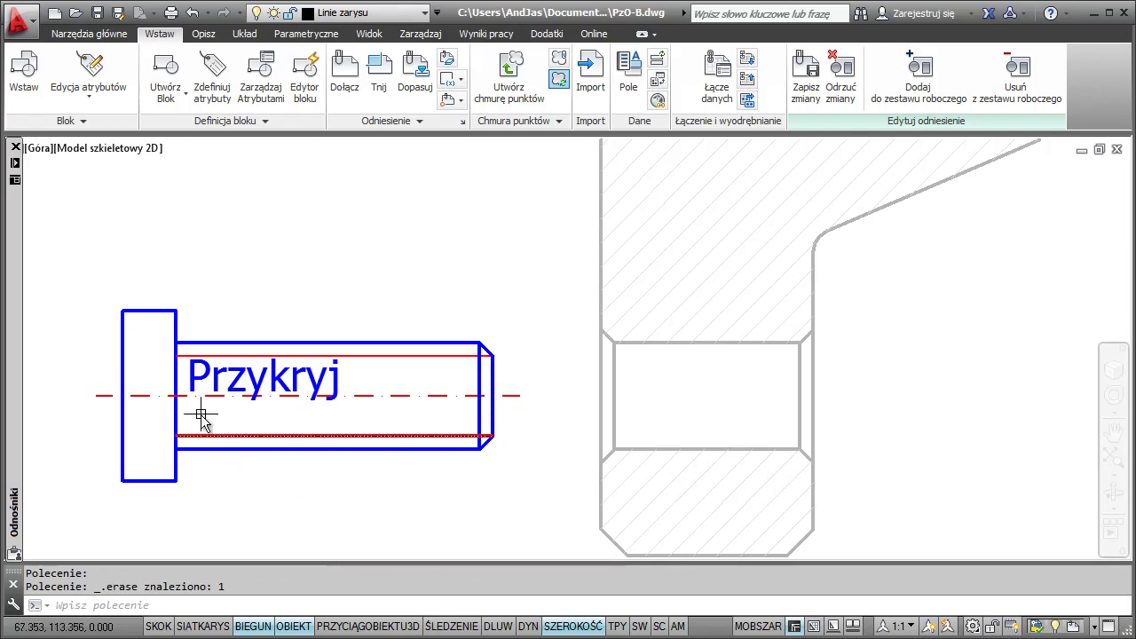
Move the whole labelled bolt 20 units right into the part's bore
{"action": "left_click", "coordinate": [564, 290]}
{"action": "left_click", "coordinate": [178, 512]}
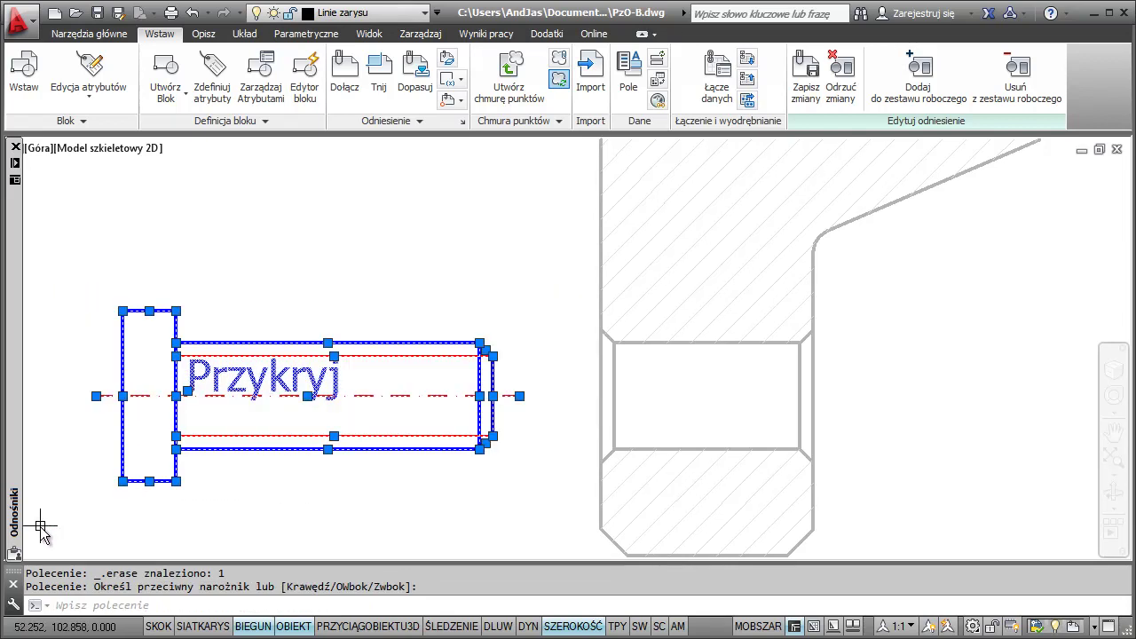
{"action": "key", "text": "Escape"}
{"action": "left_click", "coordinate": [562, 260]}
{"action": "left_click", "coordinate": [76, 524]}
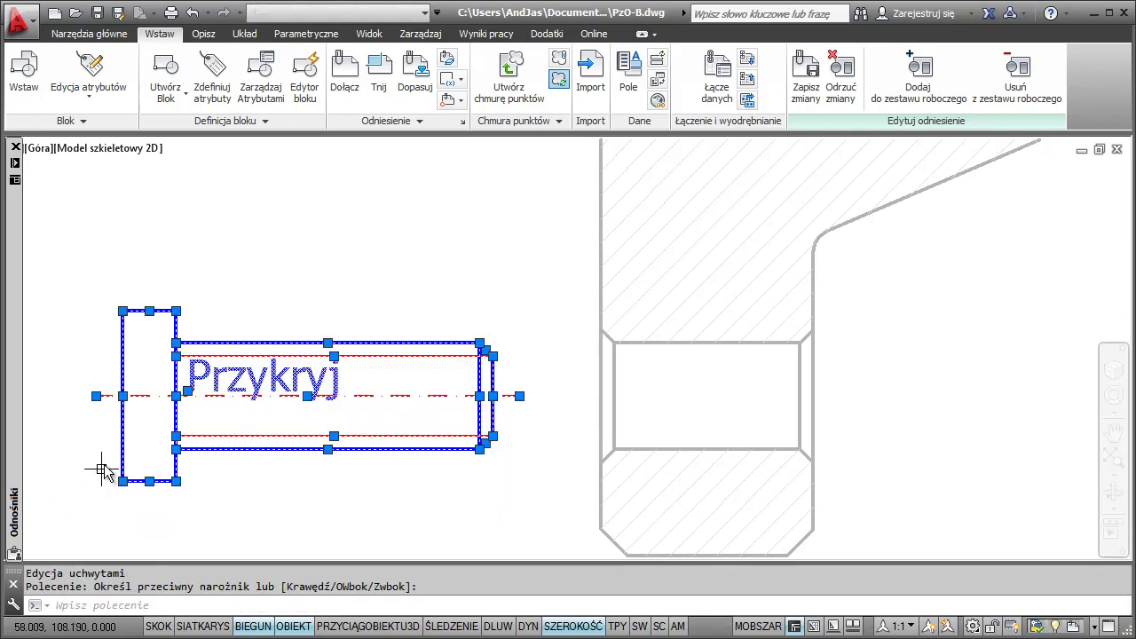
{"action": "left_click", "coordinate": [123, 395]}
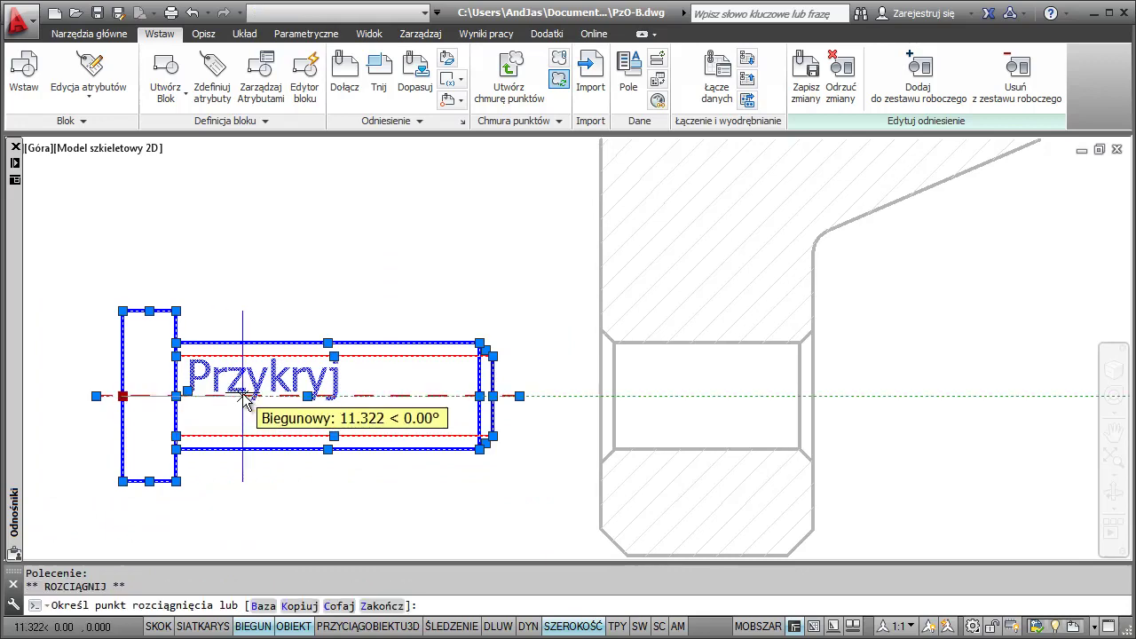
{"action": "key", "text": "space"}
{"action": "type", "text": "0"}
{"action": "key", "text": "Return"}
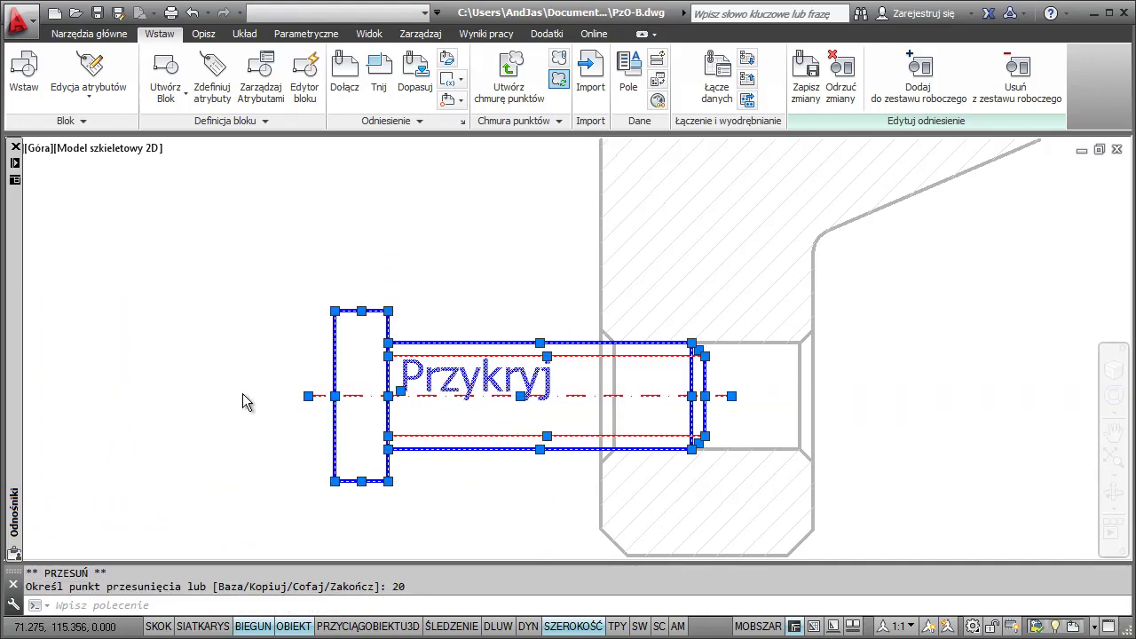
{"action": "key", "text": "Escape"}
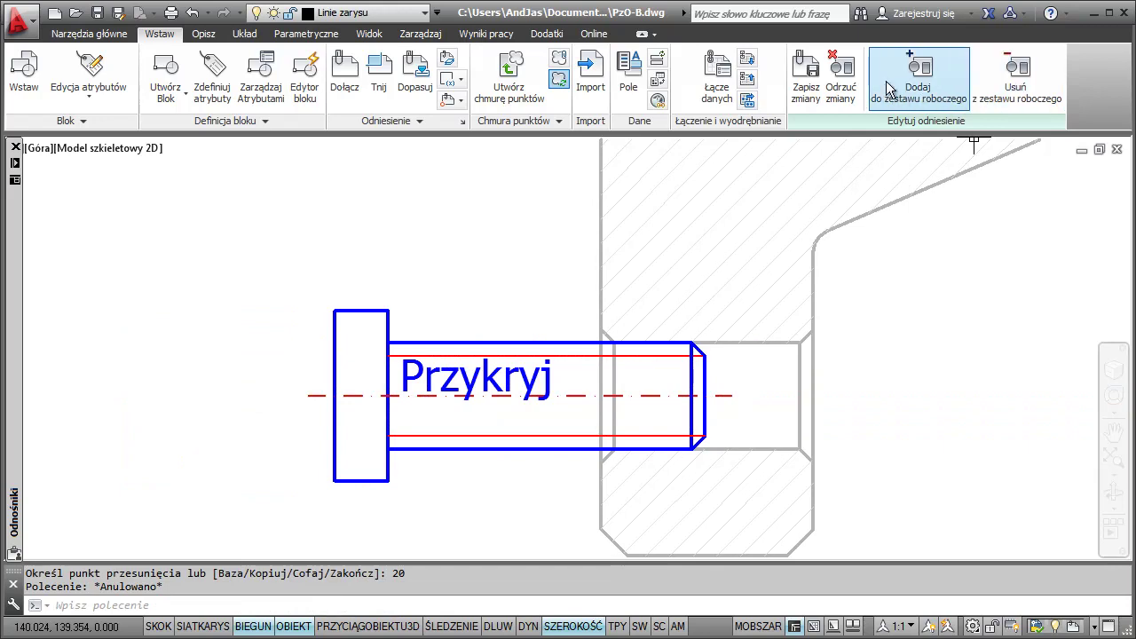
Save the edits back into the O-B reference and reopen it for in-place editing
{"action": "left_click", "coordinate": [804, 74]}
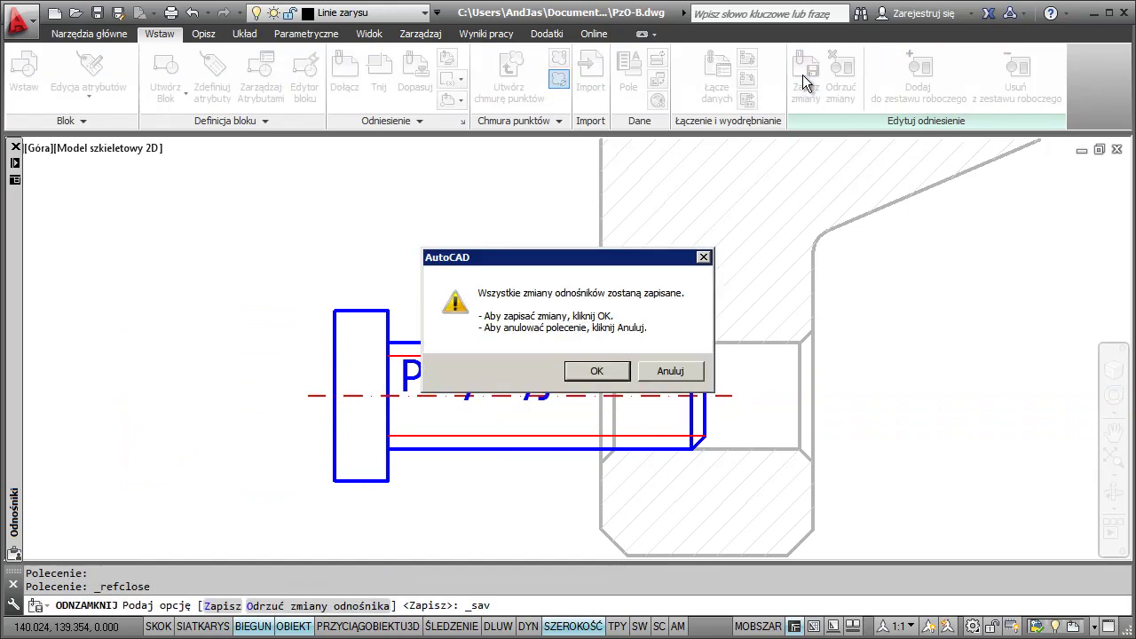
{"action": "left_click", "coordinate": [595, 371]}
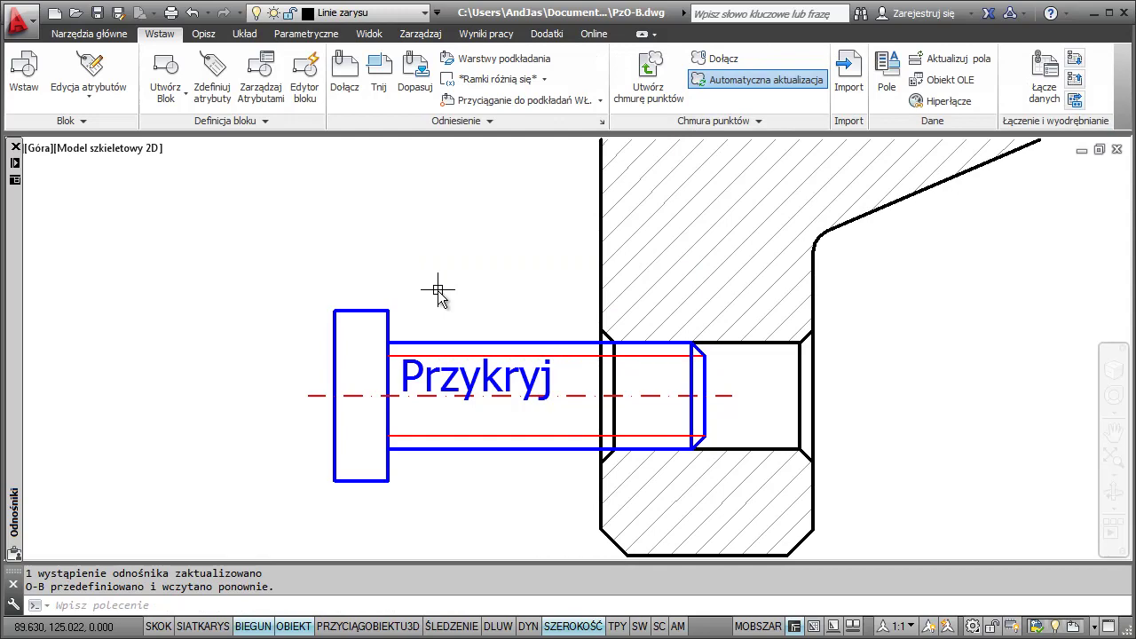
{"action": "double_click", "coordinate": [418, 343]}
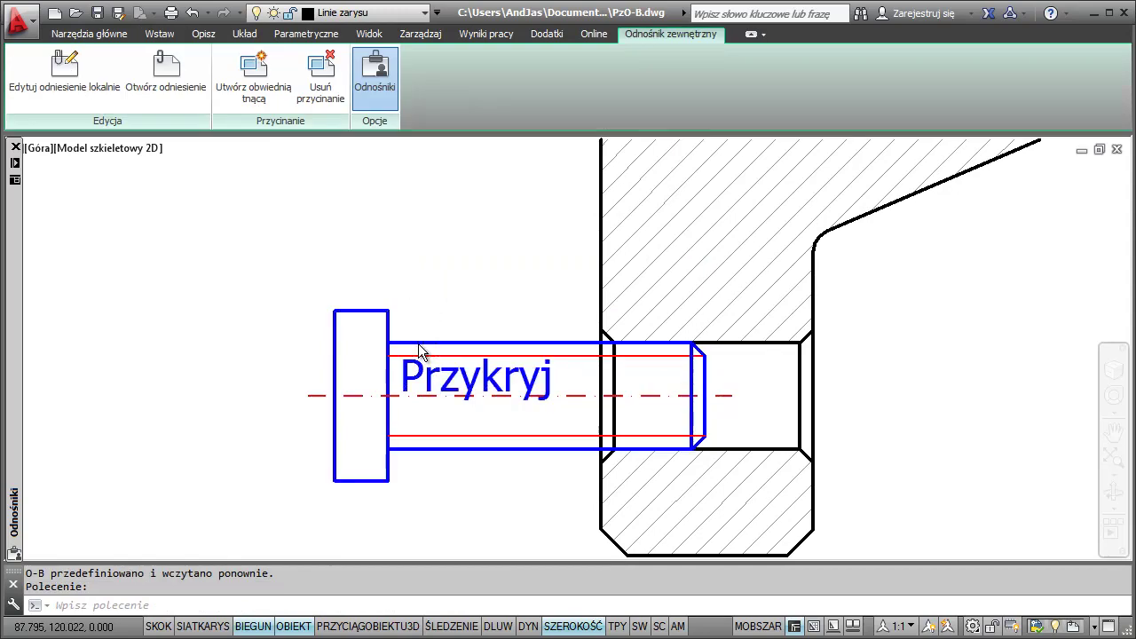
{"action": "left_click", "coordinate": [472, 385]}
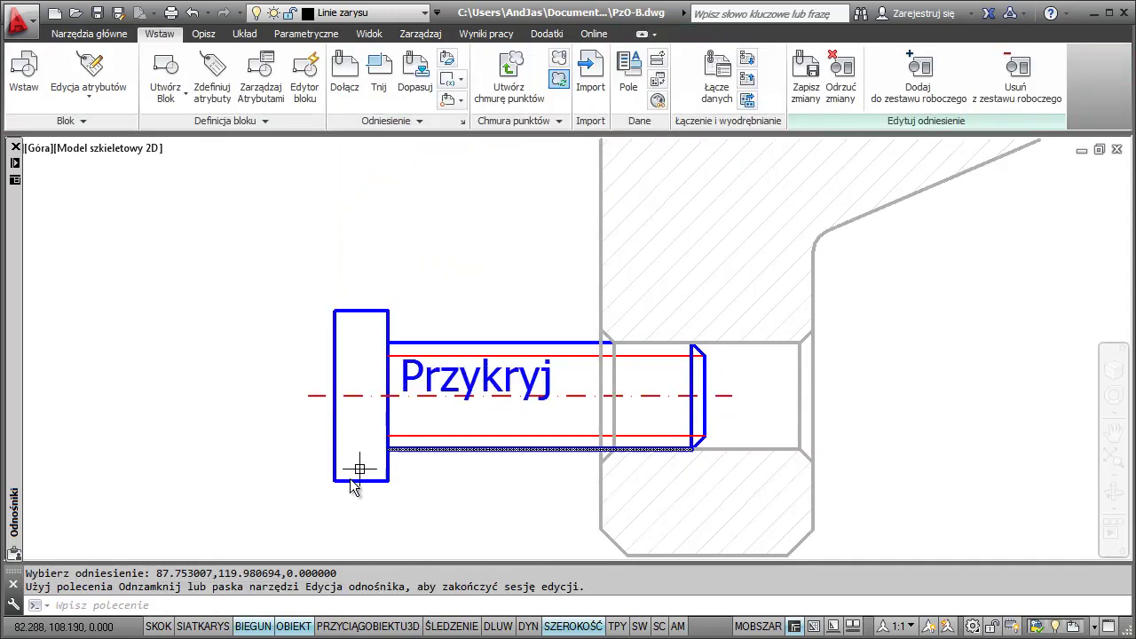
Move the whole bolt 20 units back left, then enter c at the command line
{"action": "left_click", "coordinate": [267, 519]}
{"action": "left_click", "coordinate": [771, 282]}
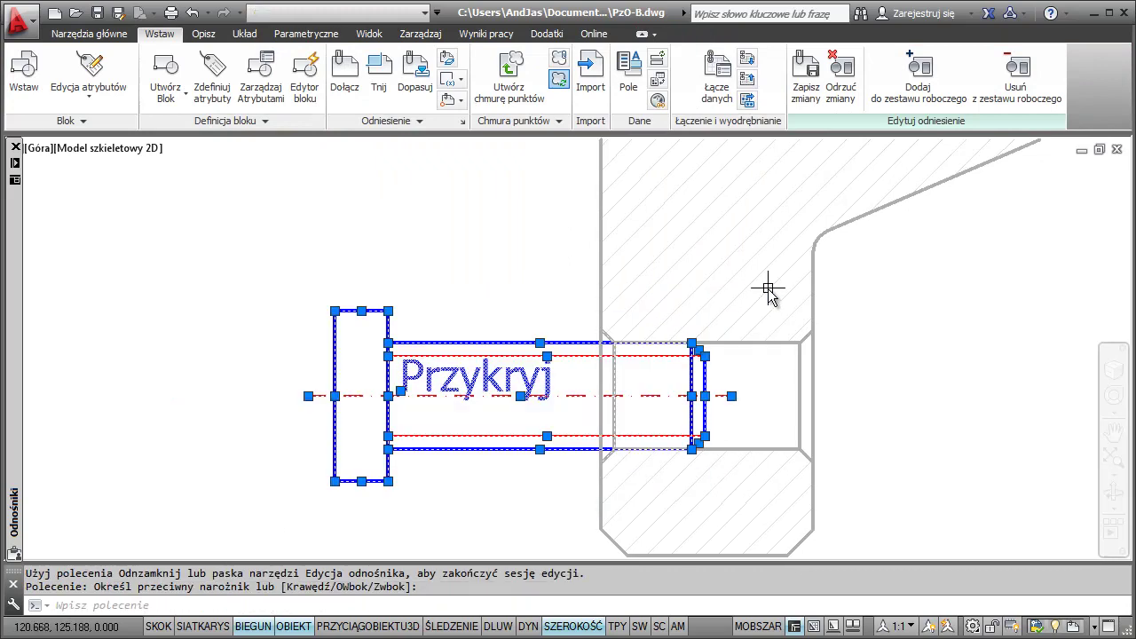
{"action": "left_click", "coordinate": [334, 396]}
{"action": "key", "text": "space"}
{"action": "type", "text": "2"}
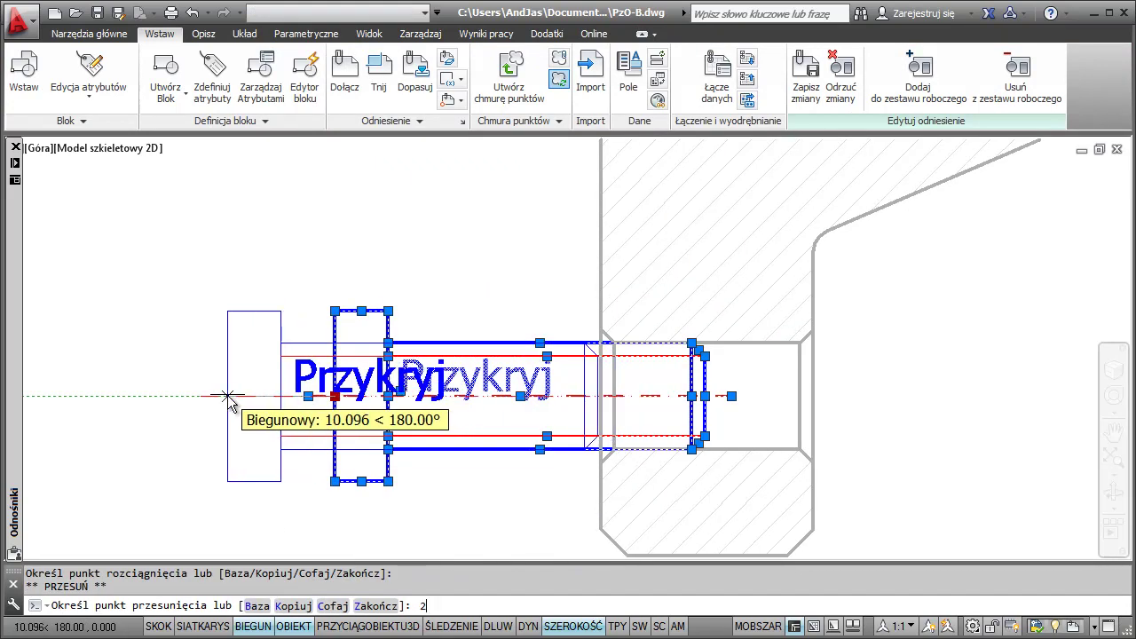
{"action": "type", "text": "0"}
{"action": "key", "text": "Return"}
{"action": "key", "text": "Escape"}
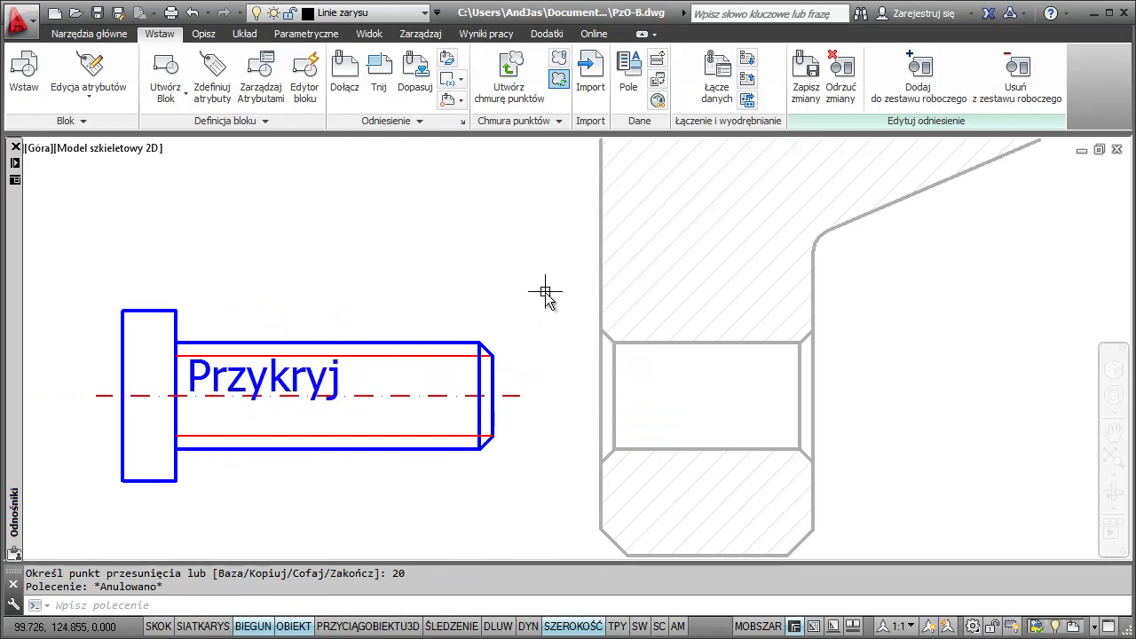
{"action": "type", "text": "c"}
{"action": "key", "text": "Return"}
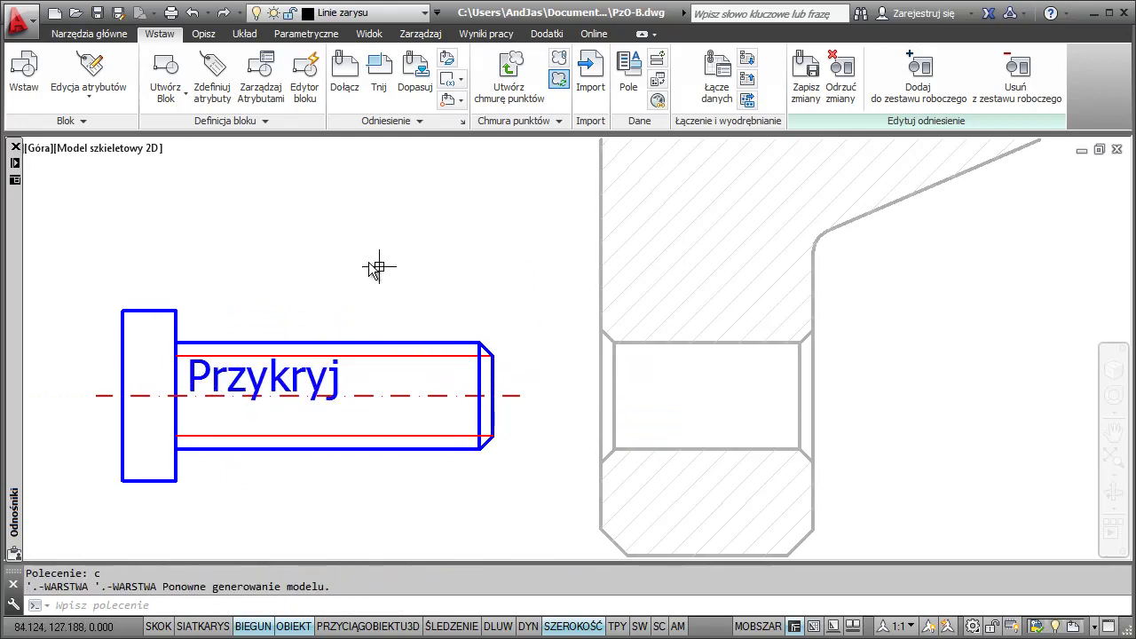
Draw a wipeout through the bolt outline's eight corners, close it, and select the new mask
{"action": "left_click", "coordinate": [91, 35]}
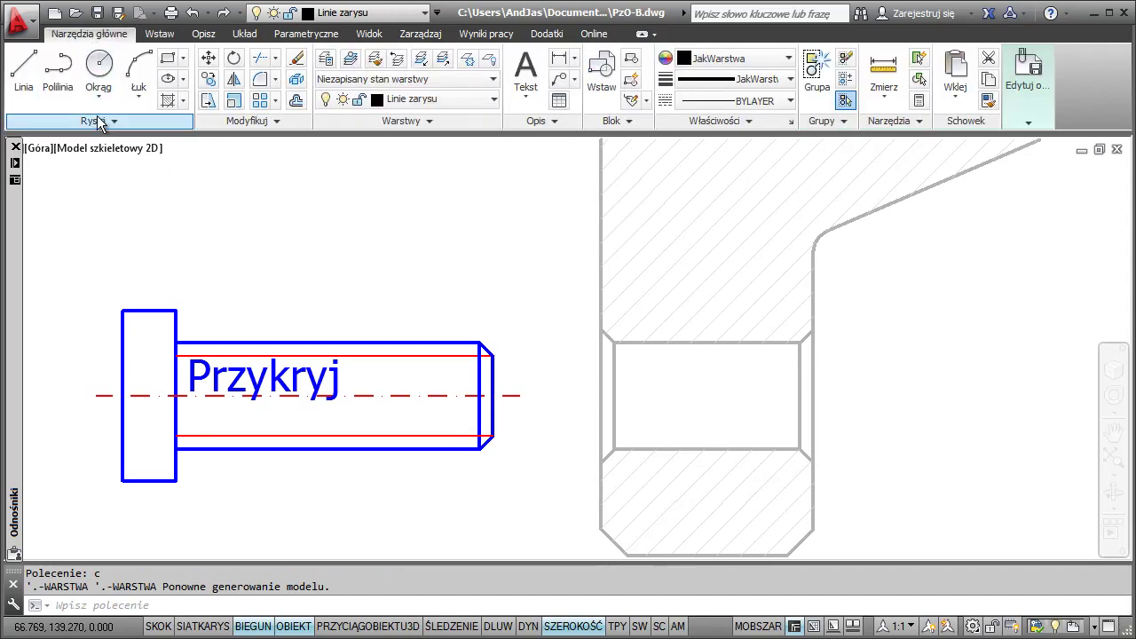
{"action": "left_click", "coordinate": [102, 121]}
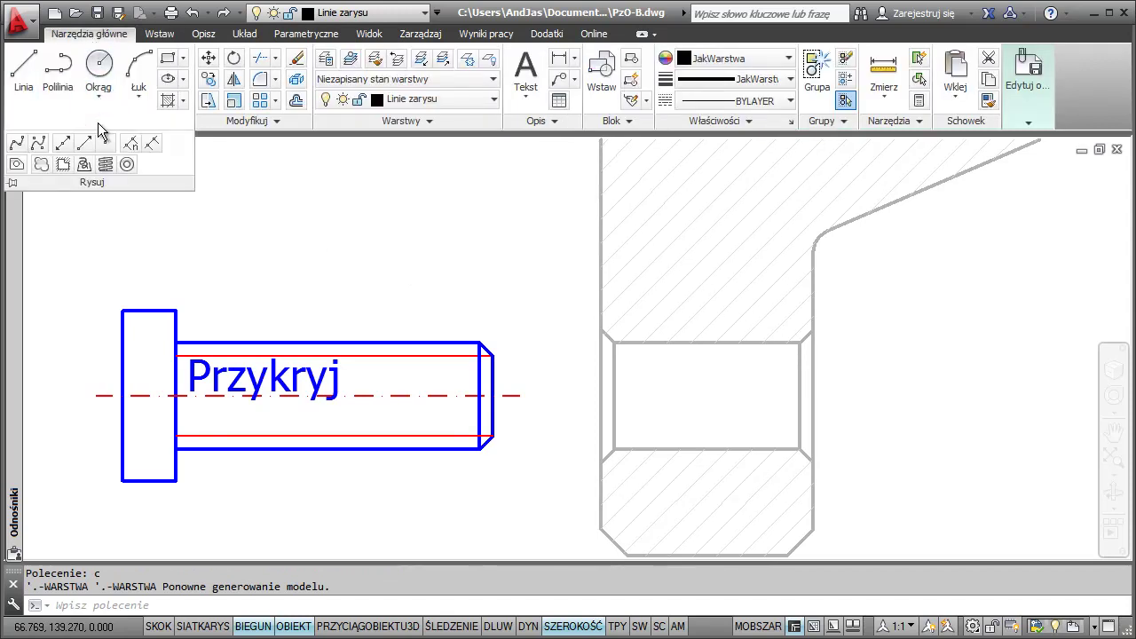
{"action": "left_click", "coordinate": [63, 165]}
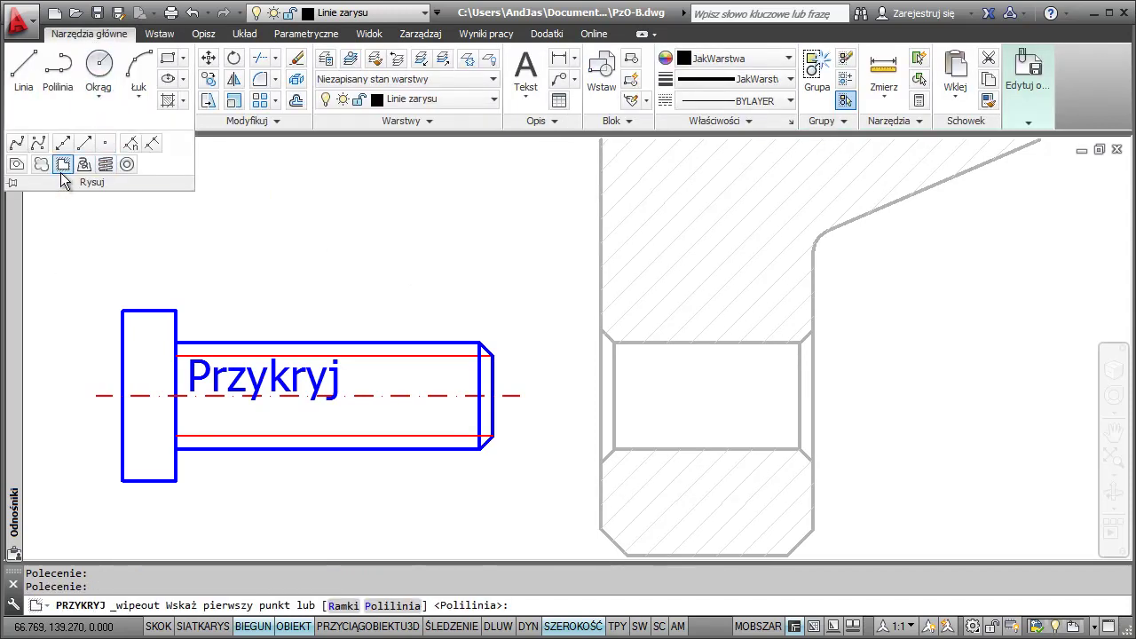
{"action": "left_click", "coordinate": [122, 481]}
{"action": "left_click", "coordinate": [175, 482]}
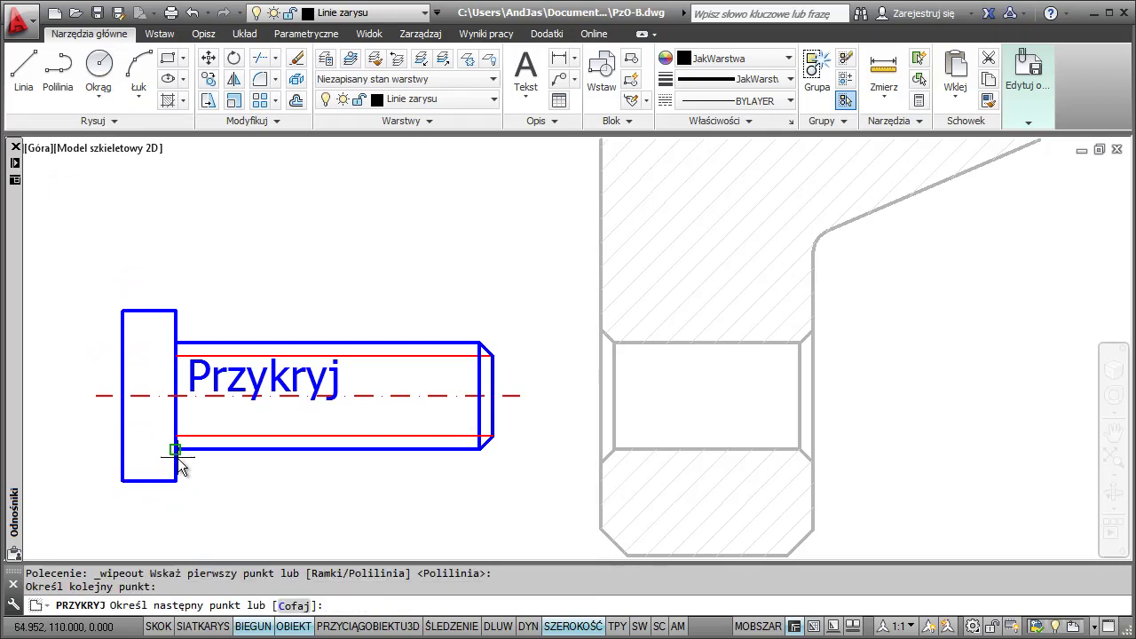
{"action": "left_click", "coordinate": [175, 443]}
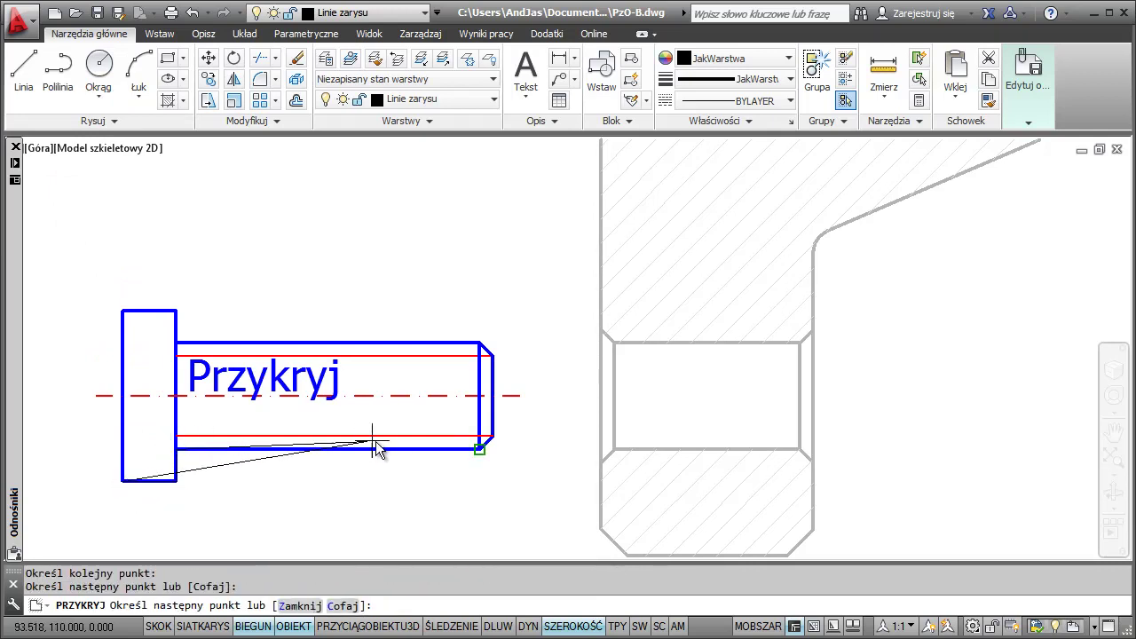
{"action": "left_click", "coordinate": [483, 446]}
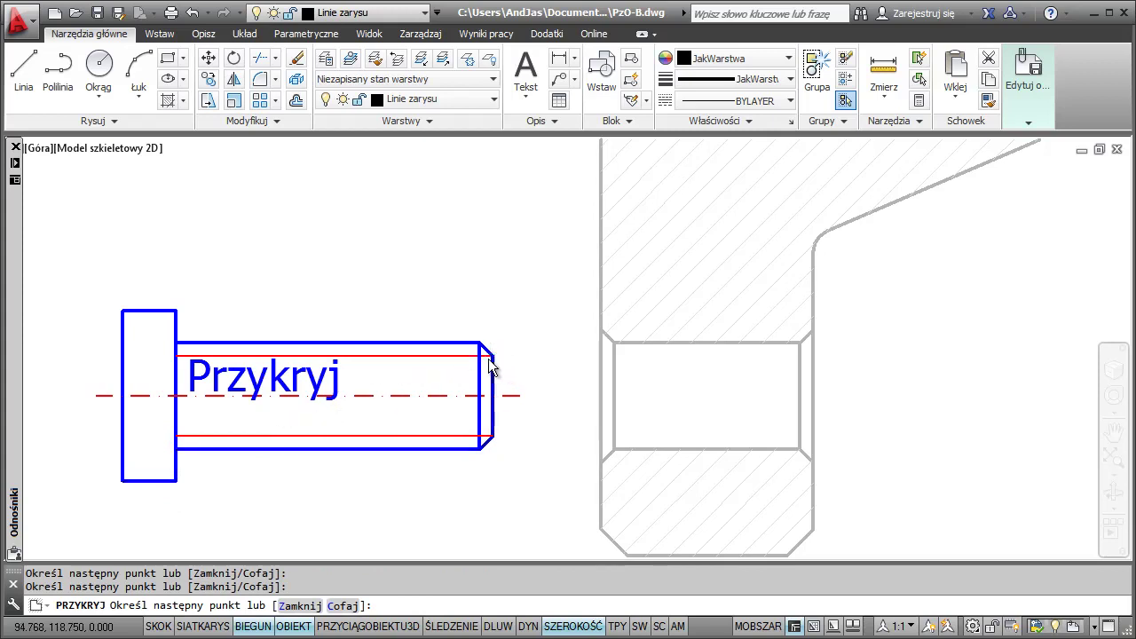
{"action": "left_click", "coordinate": [480, 342]}
{"action": "left_click", "coordinate": [175, 342]}
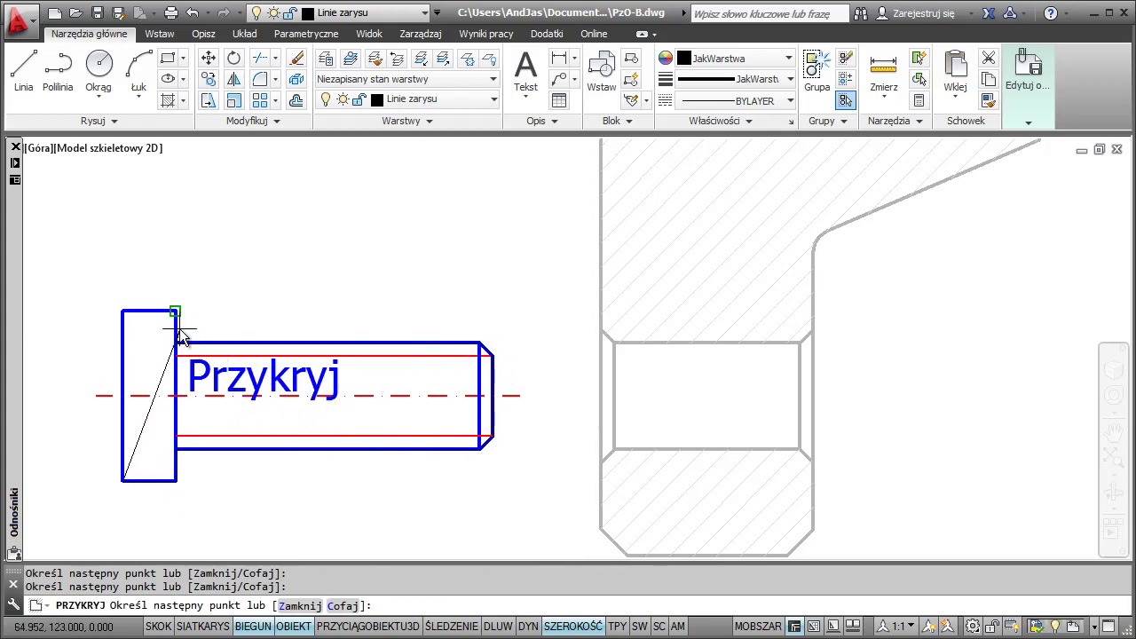
{"action": "left_click", "coordinate": [175, 311]}
{"action": "left_click", "coordinate": [123, 311]}
{"action": "key", "text": "Return"}
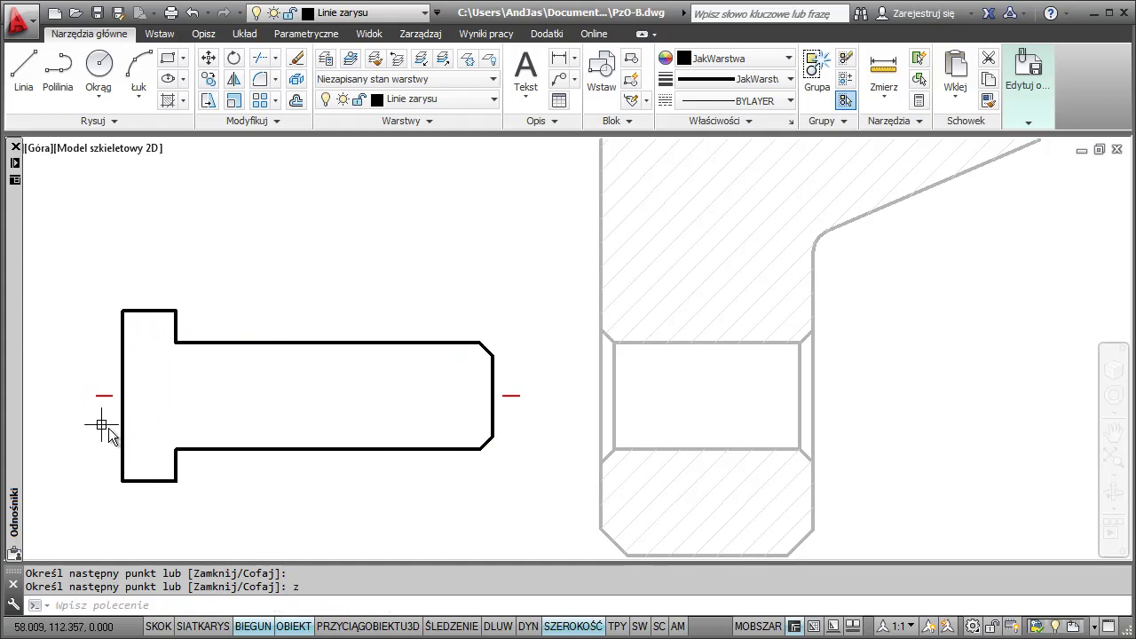
{"action": "left_click", "coordinate": [275, 346]}
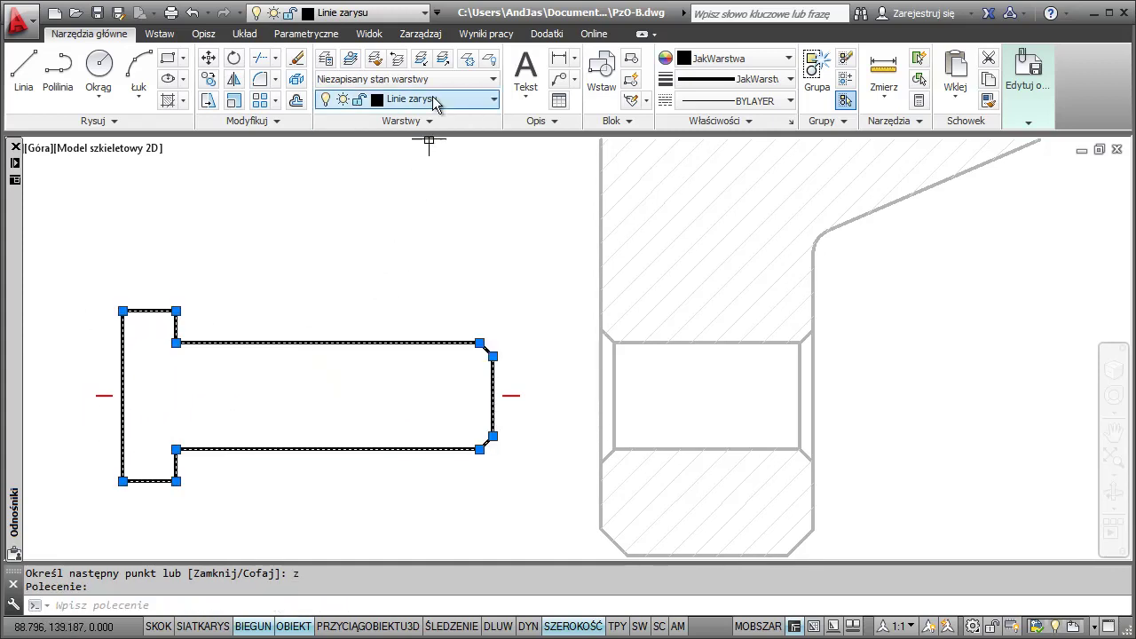
Put the wipeout on the $0$Linie zarysu layer and send it behind the bolt geometry
{"action": "left_click", "coordinate": [425, 15]}
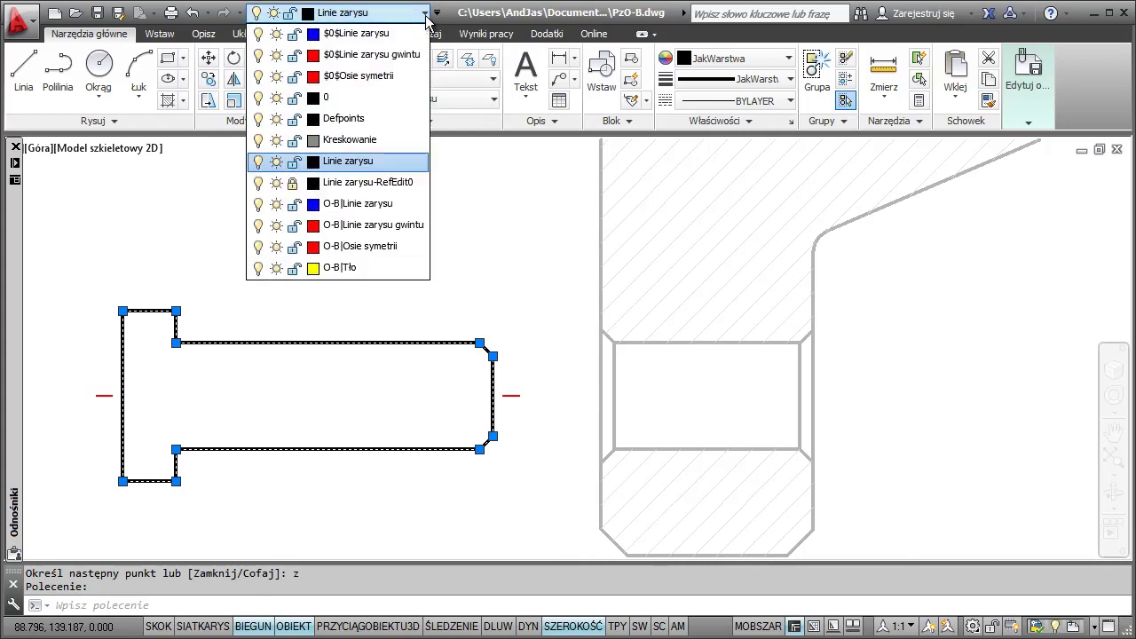
{"action": "left_click", "coordinate": [380, 36]}
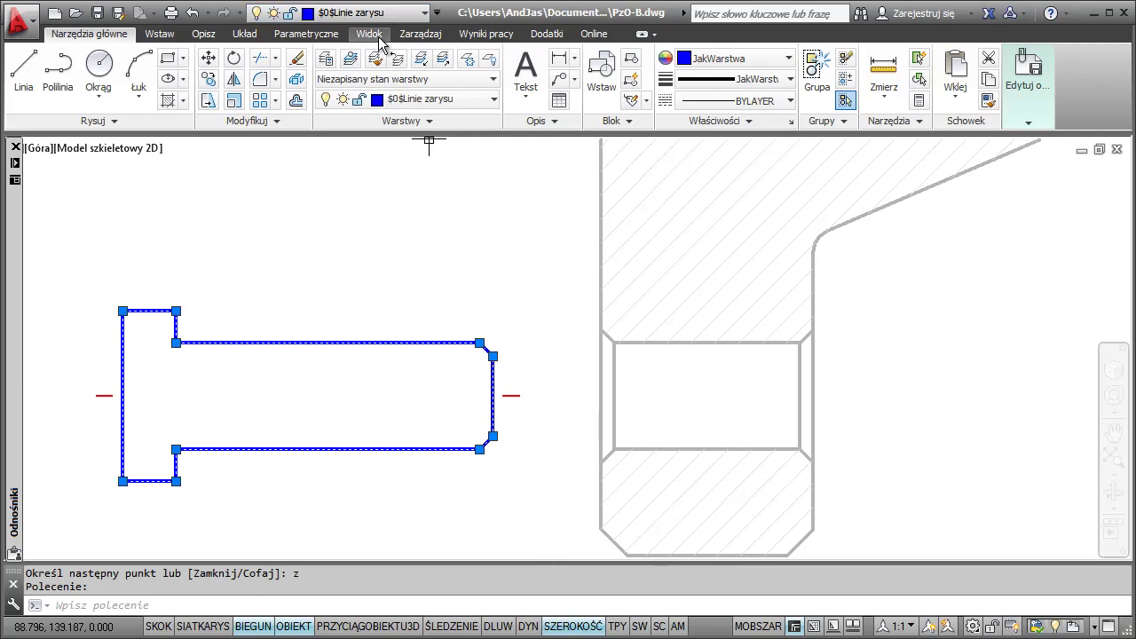
{"action": "left_click", "coordinate": [425, 15]}
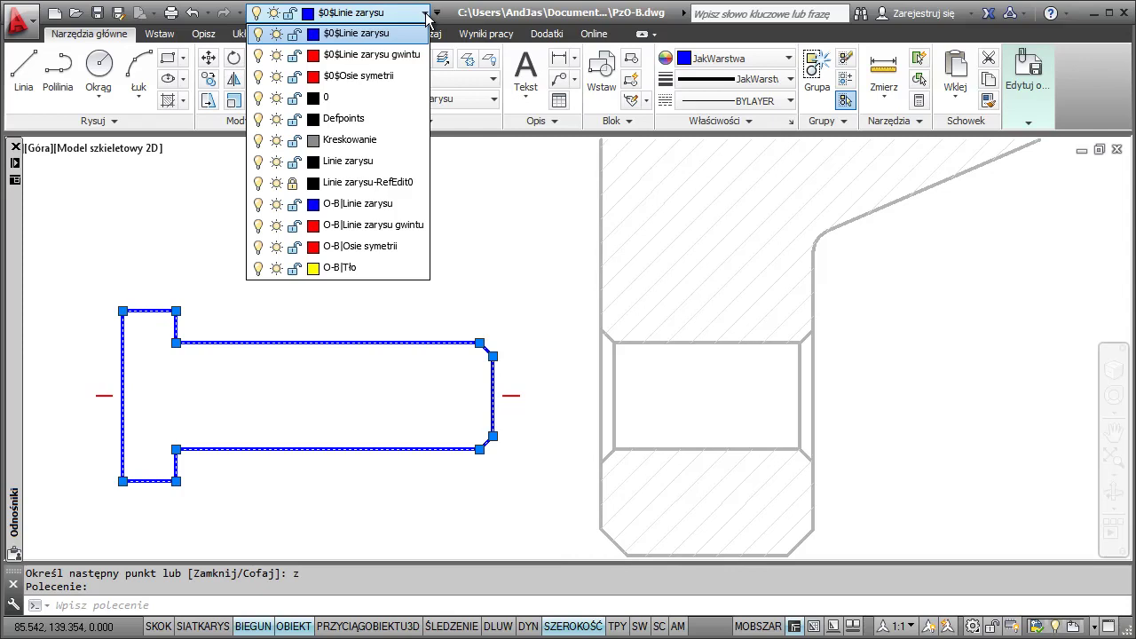
{"action": "left_click", "coordinate": [425, 14]}
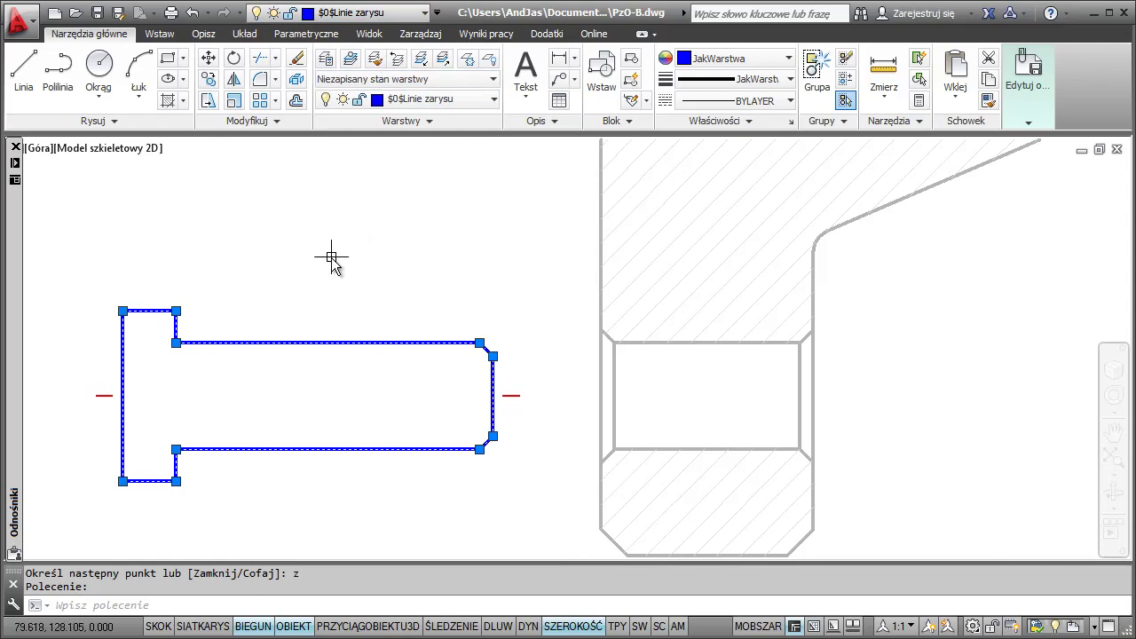
{"action": "right_click", "coordinate": [241, 501]}
{"action": "mouse_move", "coordinate": [307, 264]}
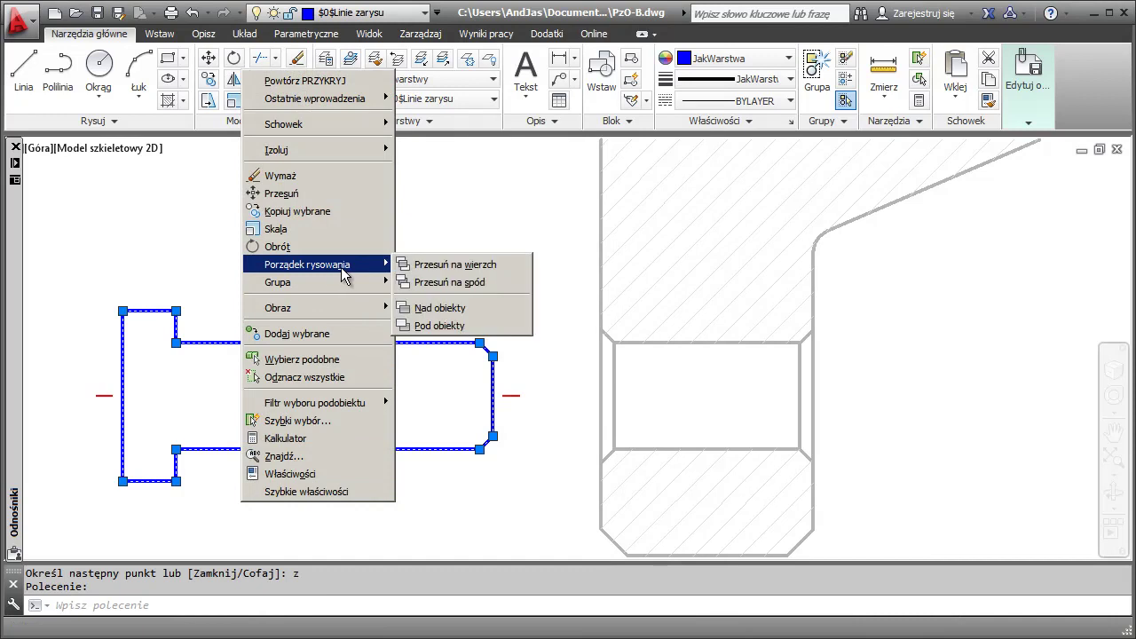
{"action": "left_click", "coordinate": [448, 282]}
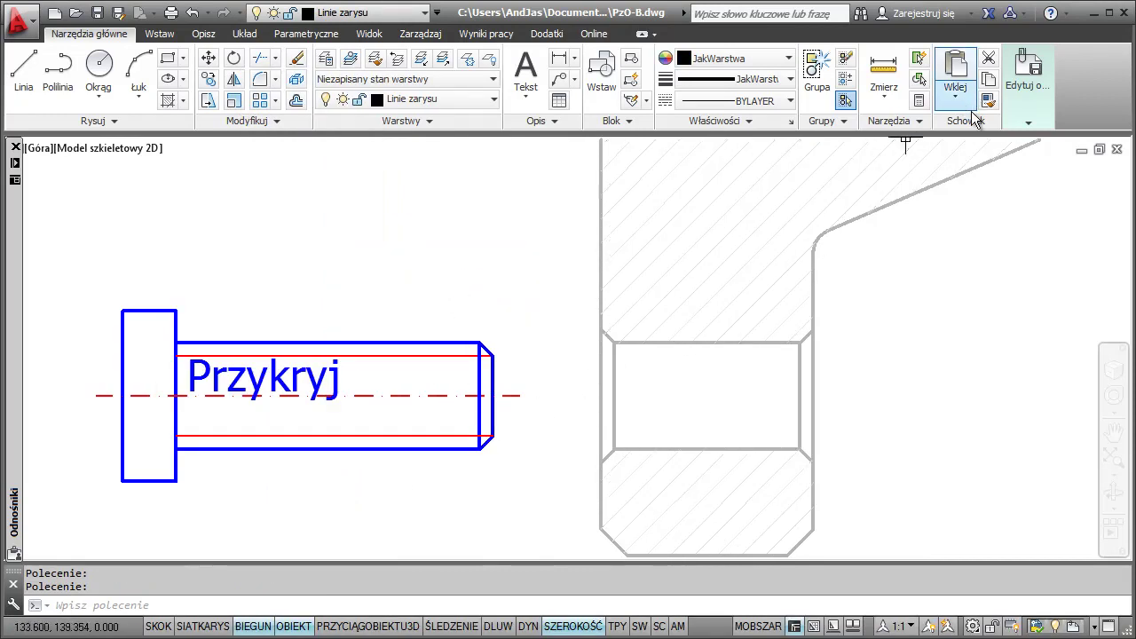
Save the edits back into the bolt xref
{"action": "left_click", "coordinate": [1025, 98]}
{"action": "left_click", "coordinate": [879, 171]}
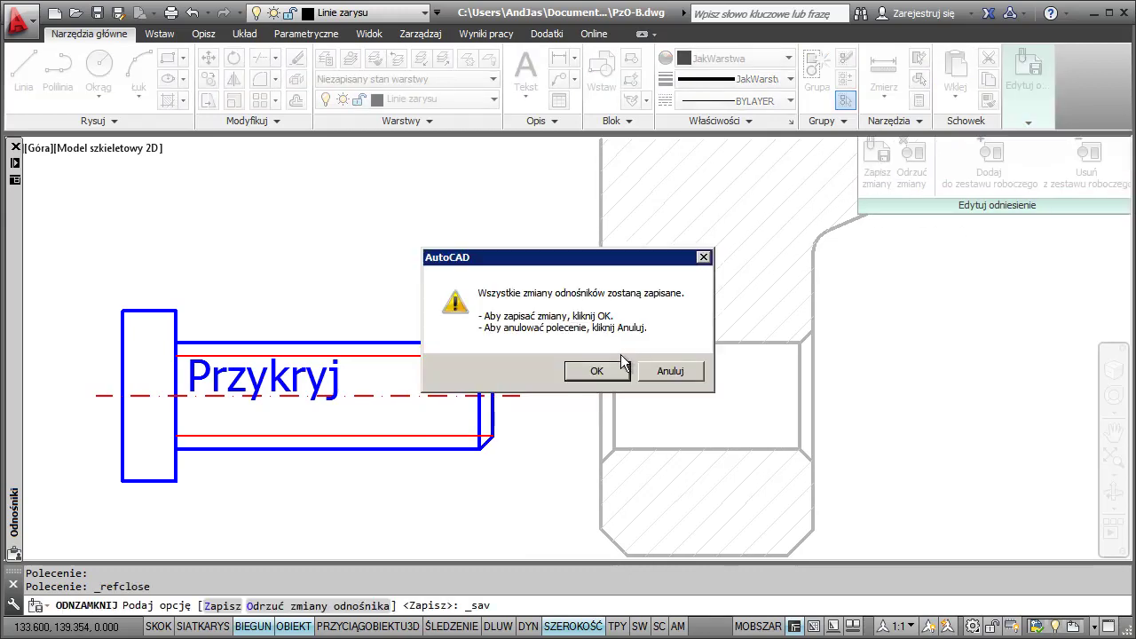
{"action": "left_click", "coordinate": [596, 371]}
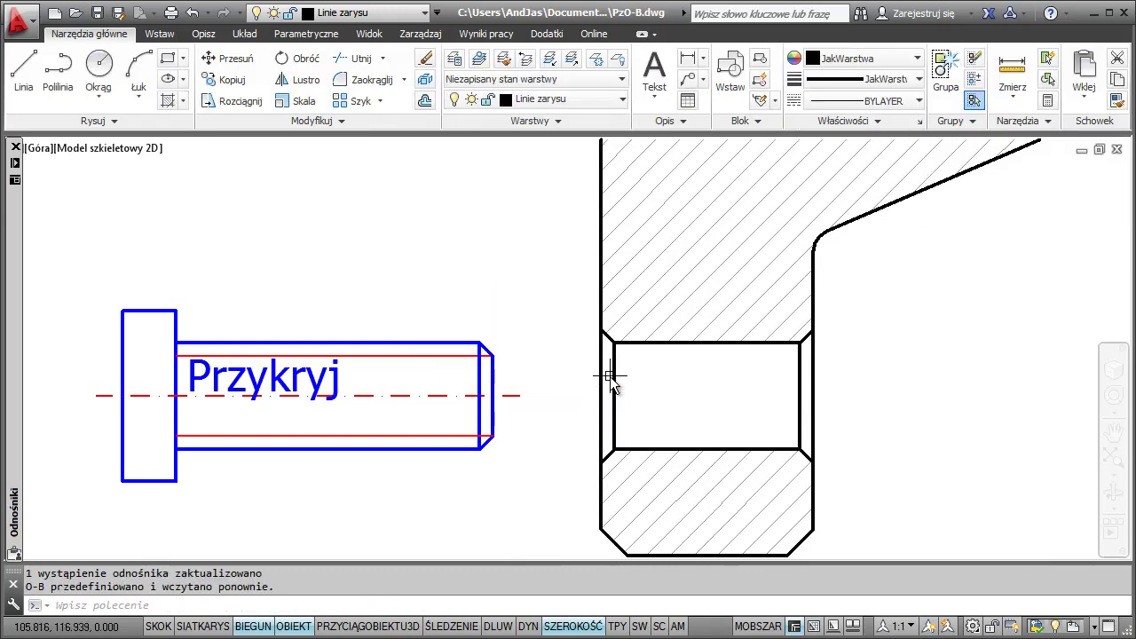
Move the bolt reference by its base point to a new position
{"action": "left_click", "coordinate": [120, 367]}
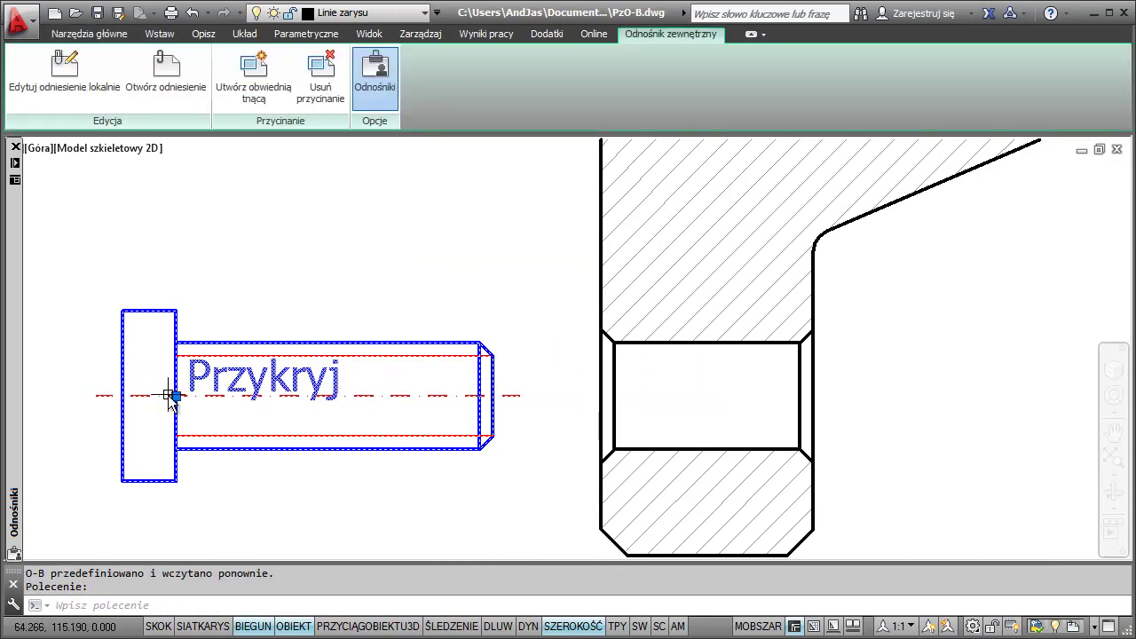
{"action": "left_click", "coordinate": [175, 395]}
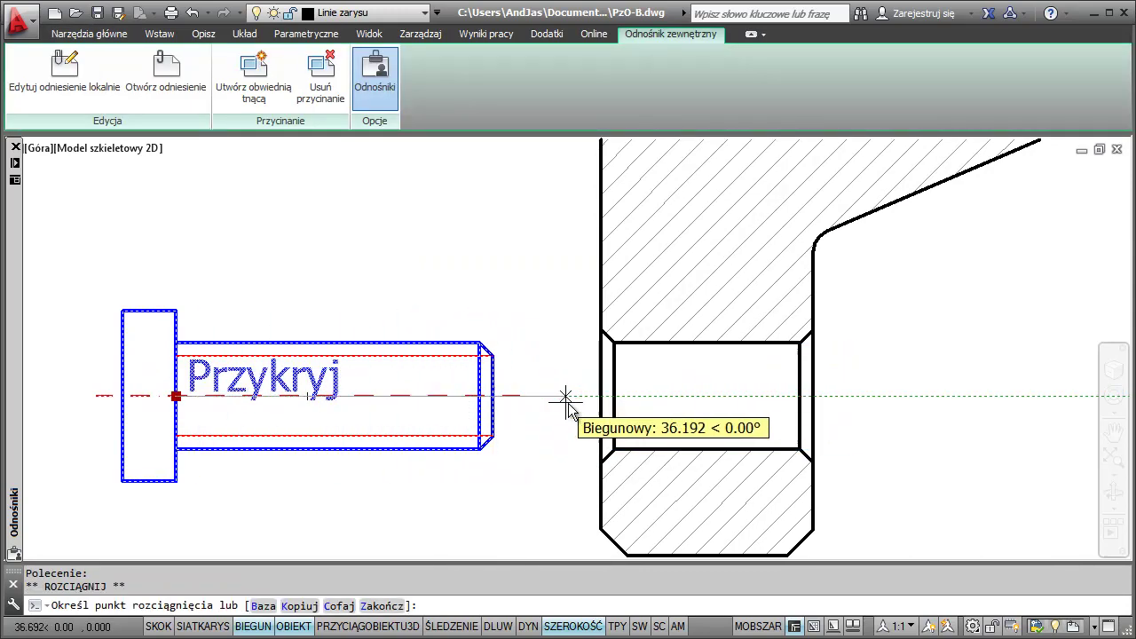
{"action": "left_click", "coordinate": [600, 396]}
{"action": "left_click", "coordinate": [411, 400]}
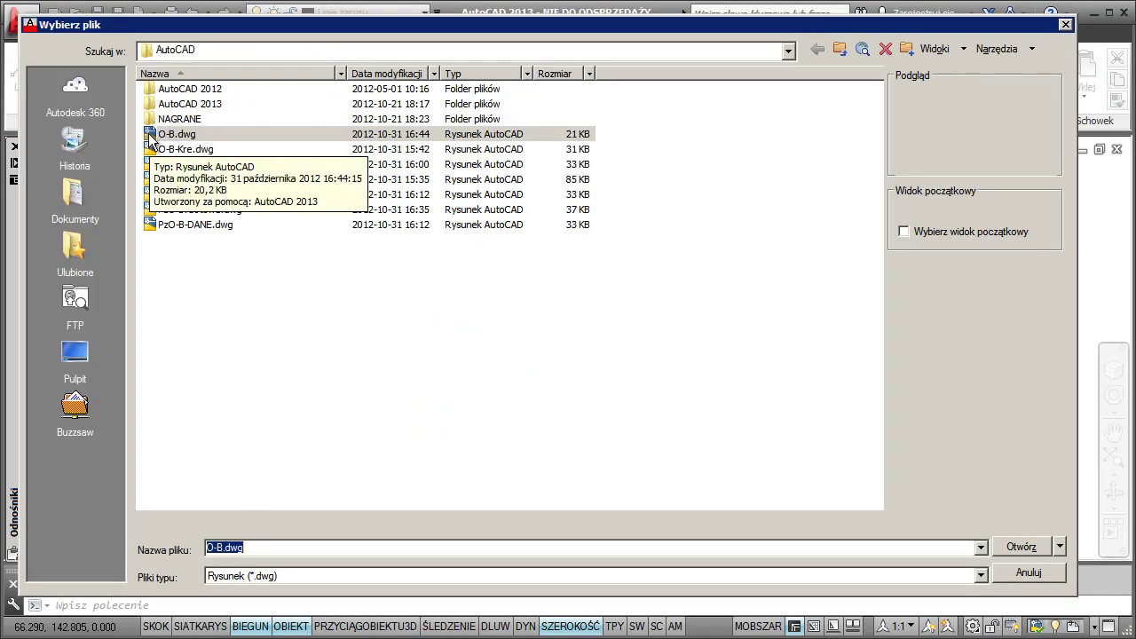
Open the bolt drawing O-B.dwg and begin a selection window on the canvas
{"action": "double_click", "coordinate": [165, 135]}
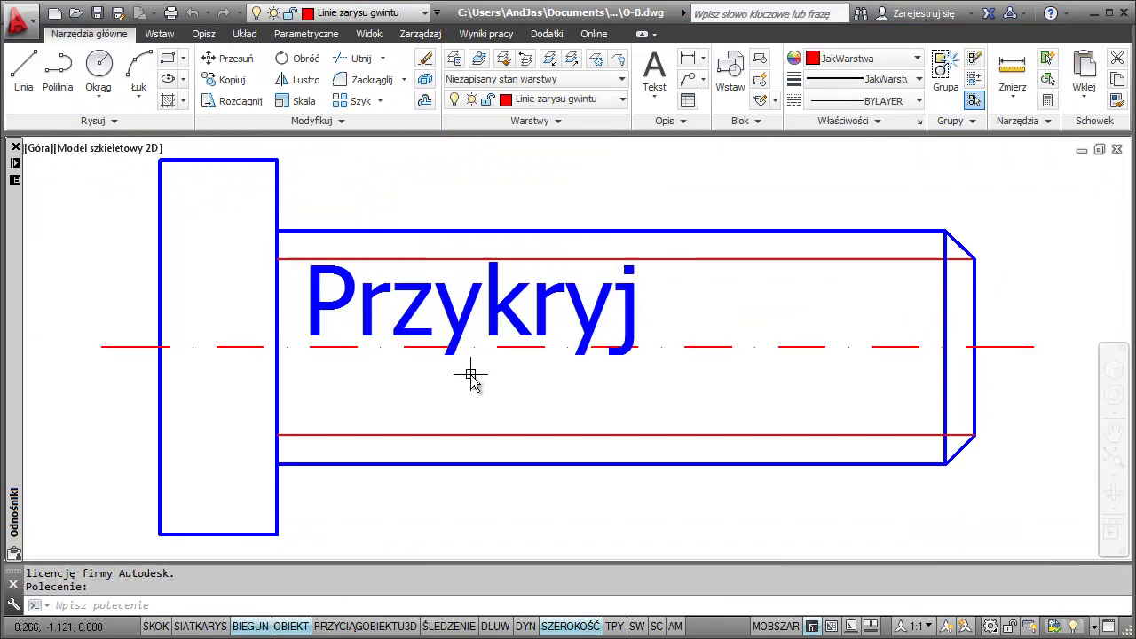
{"action": "scroll", "coordinate": [470, 375], "scroll_direction": "down", "scroll_amount": 2}
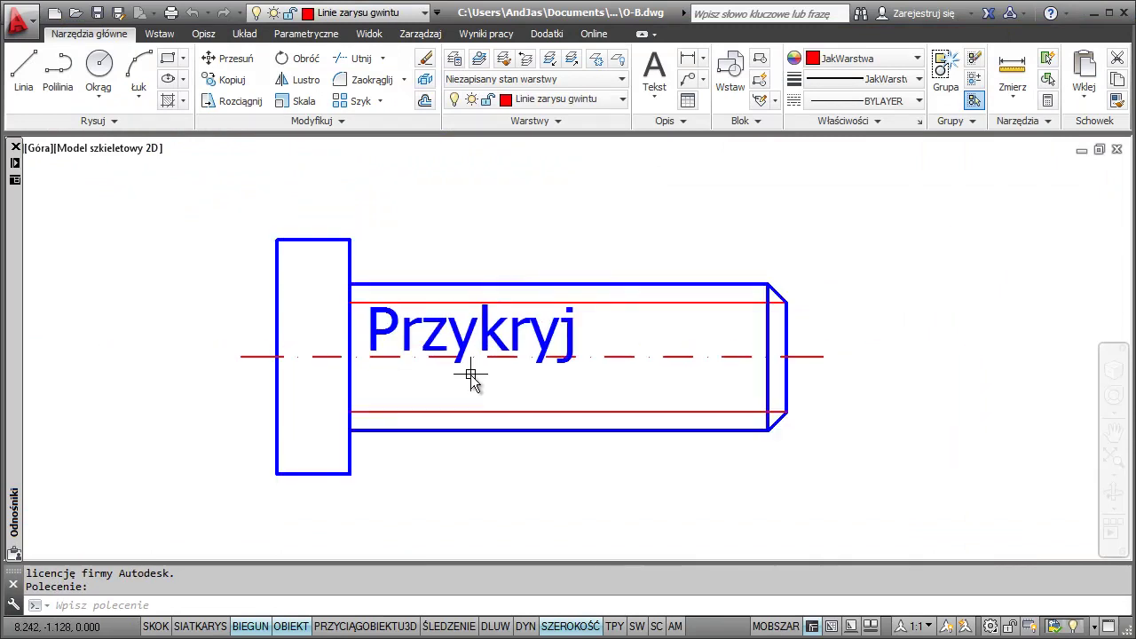
{"action": "left_click", "coordinate": [657, 334]}
Quick Select every Wipeout (Przykryj) object in O-B.dwg and delete it
{"action": "right_click", "coordinate": [366, 479]}
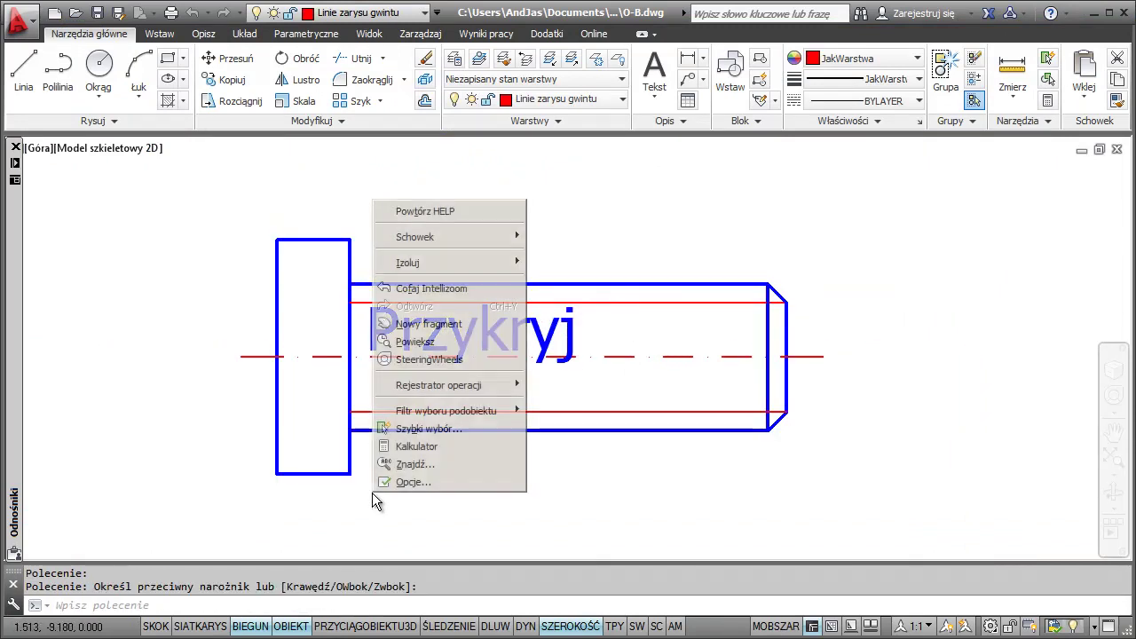
{"action": "left_click", "coordinate": [426, 427]}
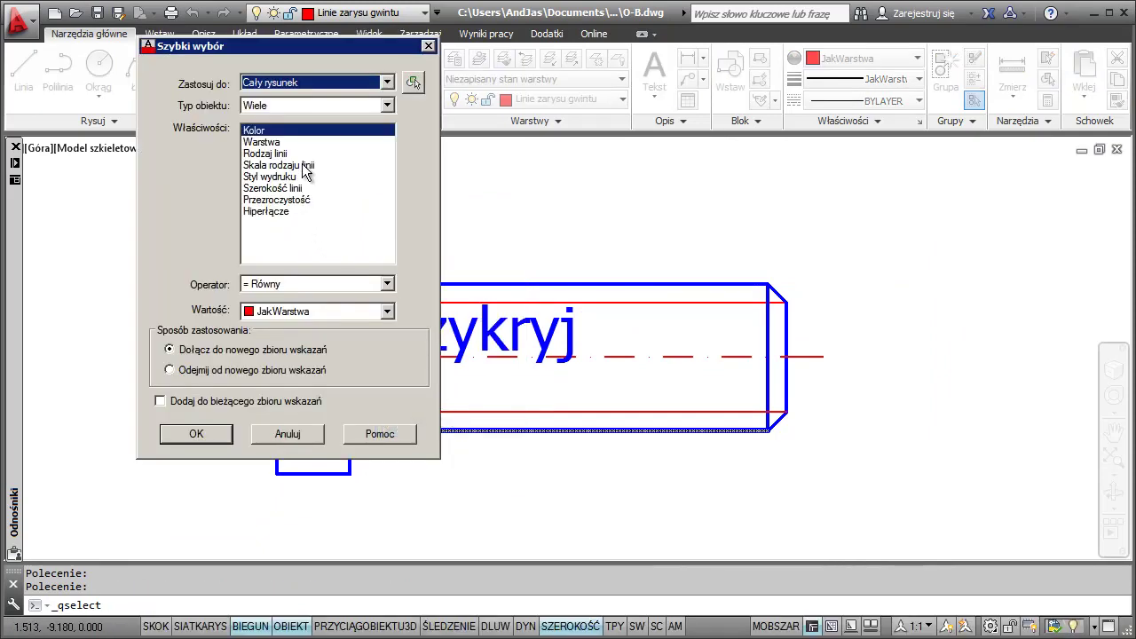
{"action": "left_click", "coordinate": [283, 106]}
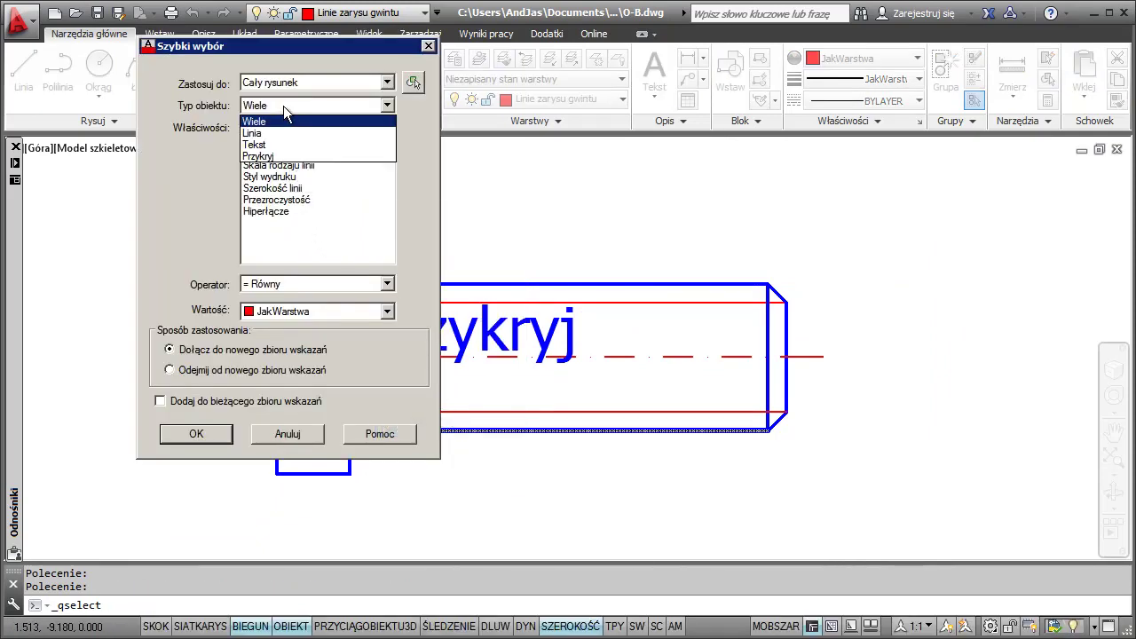
{"action": "left_click", "coordinate": [285, 156]}
{"action": "left_click", "coordinate": [210, 432]}
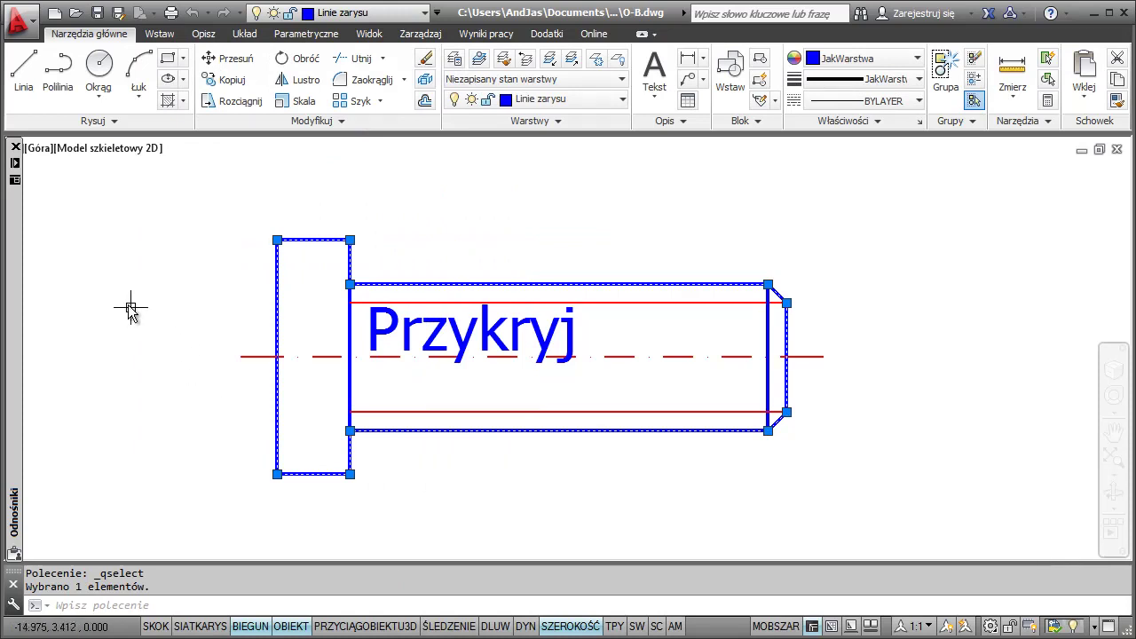
{"action": "key", "text": "Delete"}
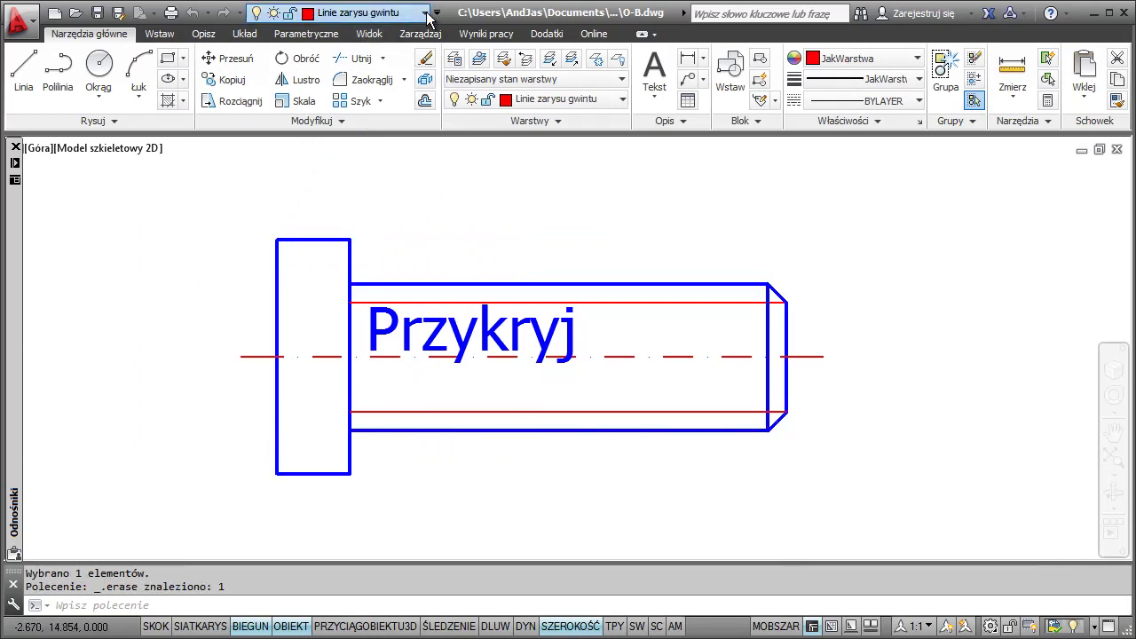
Make Tło current and freeze the Linie zarysu gwintu and Osie symetrii layers
{"action": "left_click", "coordinate": [399, 13]}
{"action": "left_click", "coordinate": [358, 142]}
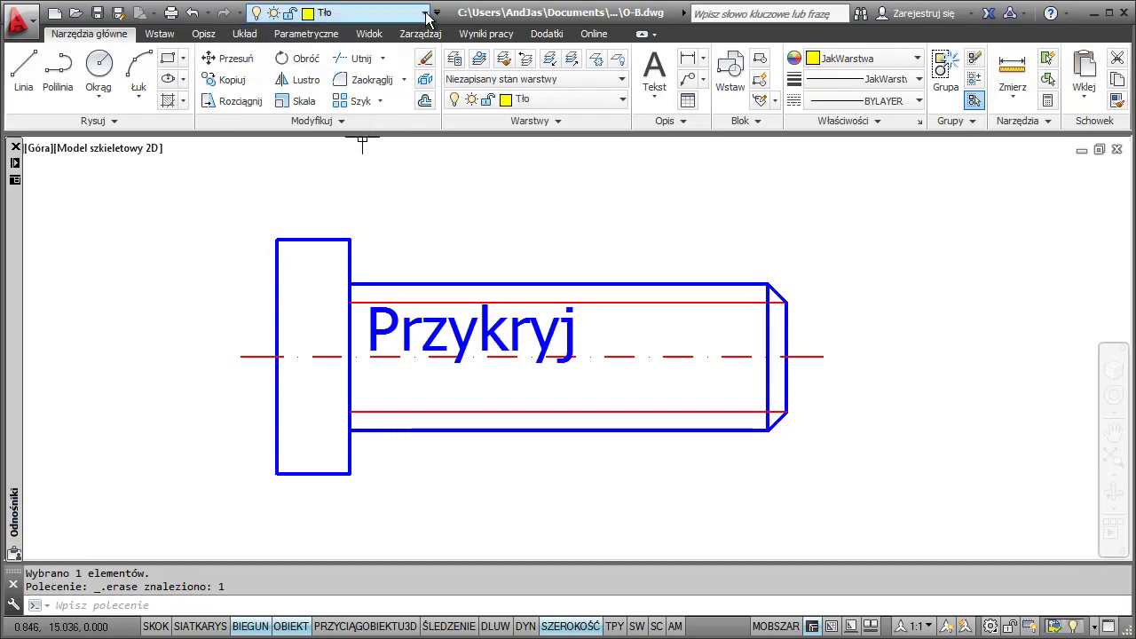
{"action": "left_click", "coordinate": [417, 20]}
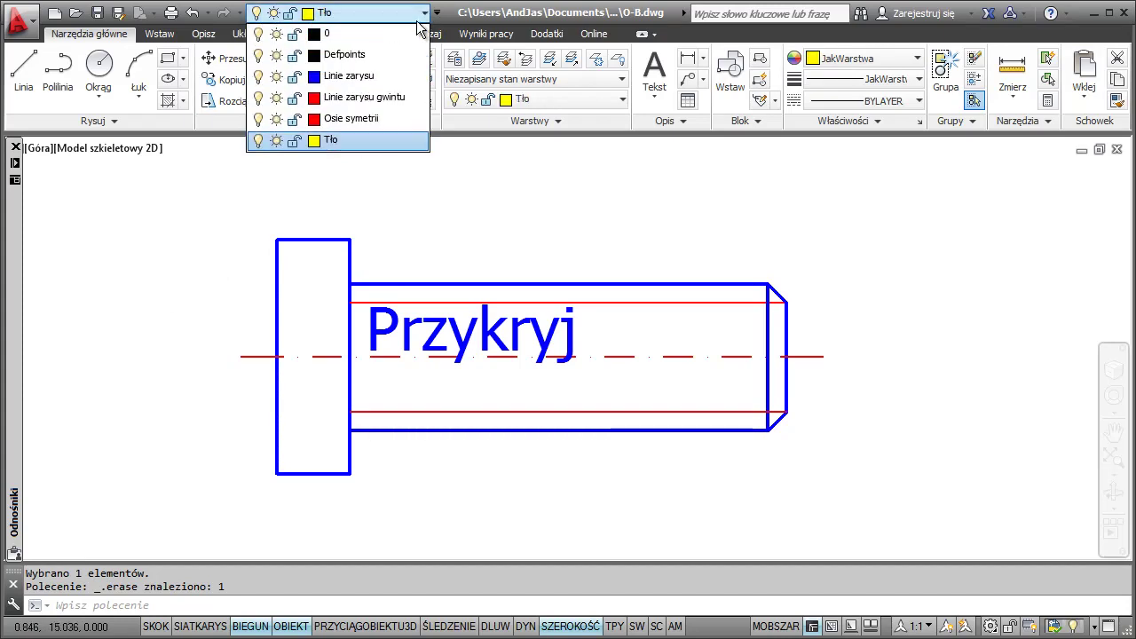
{"action": "left_click", "coordinate": [276, 97]}
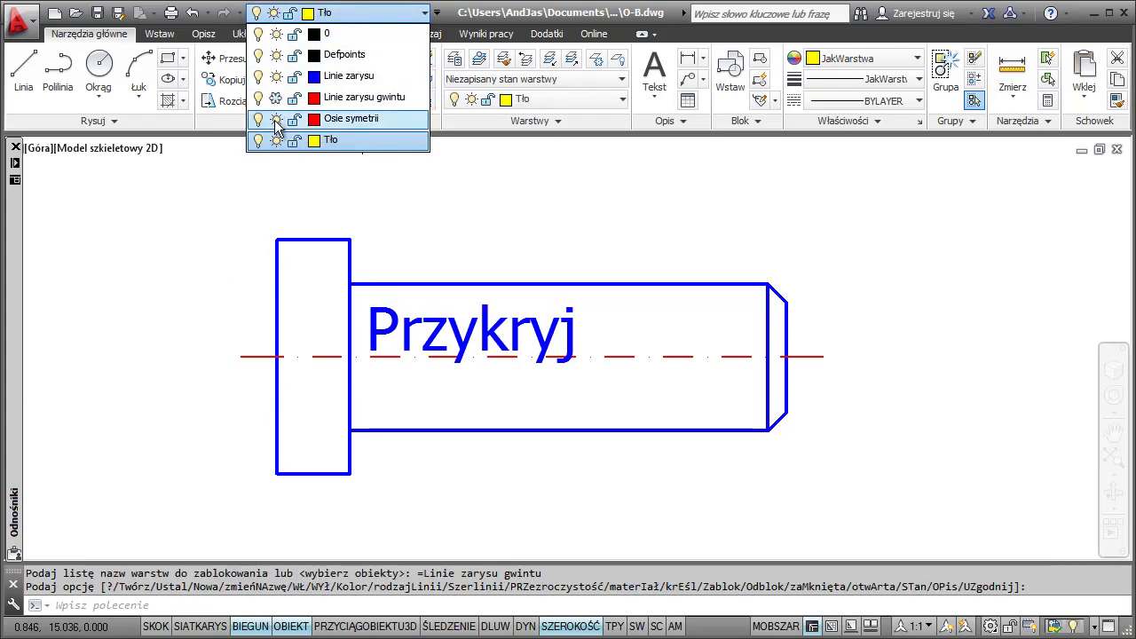
{"action": "left_click", "coordinate": [276, 118]}
{"action": "left_click", "coordinate": [249, 210]}
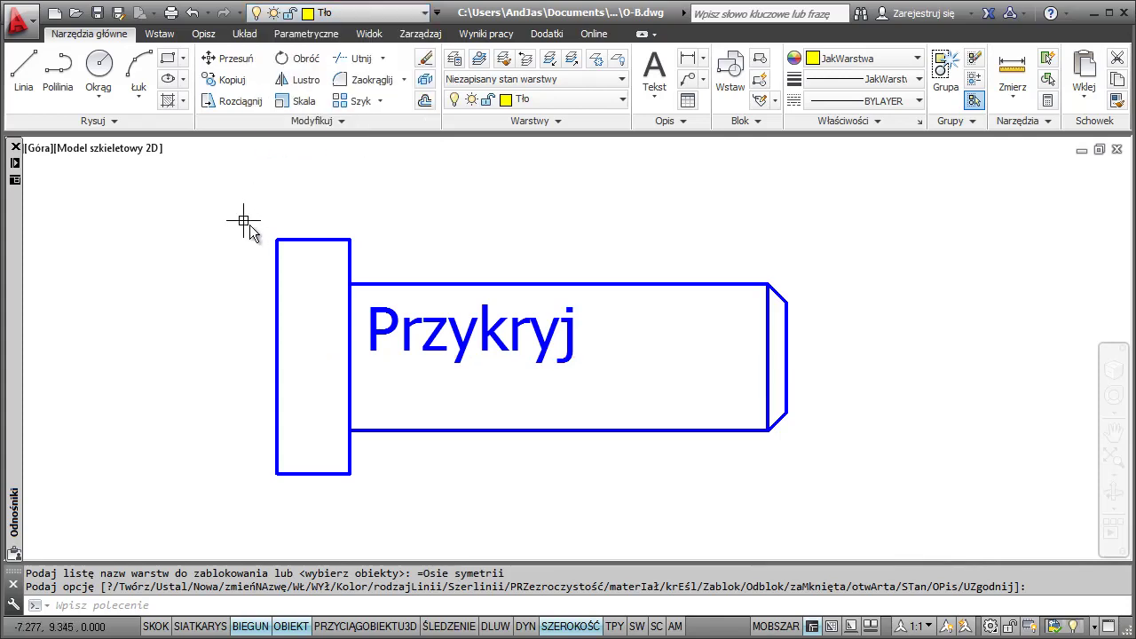
Move the Przykryj text up 10 units above the bolt
{"action": "left_click", "coordinate": [393, 333]}
{"action": "left_click", "coordinate": [366, 348]}
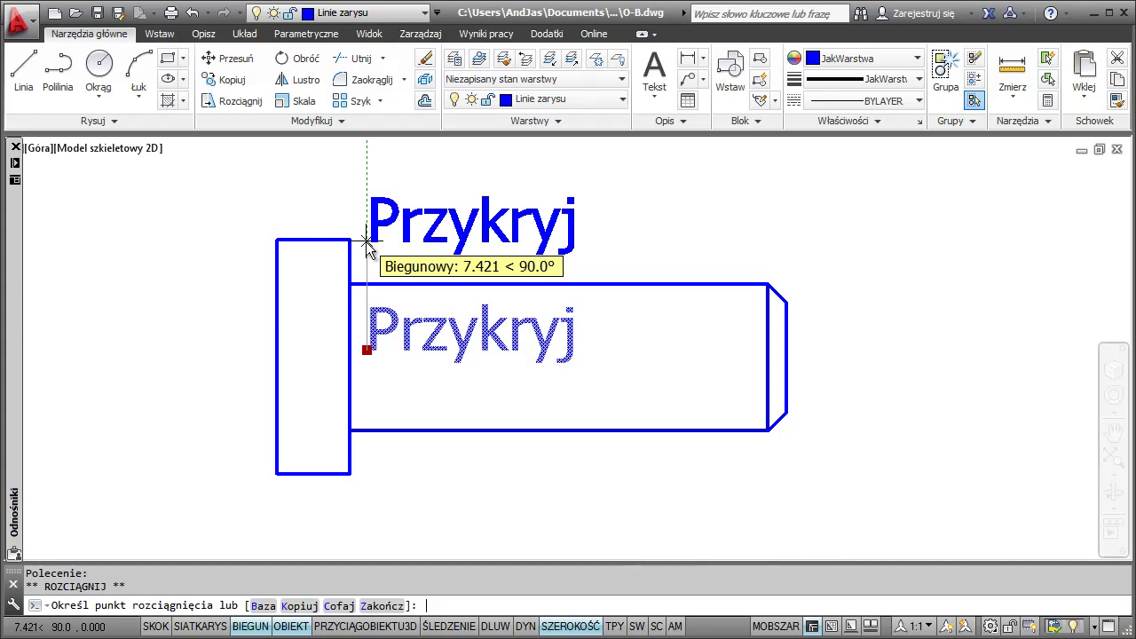
{"action": "type", "text": "10"}
{"action": "key", "text": "Return"}
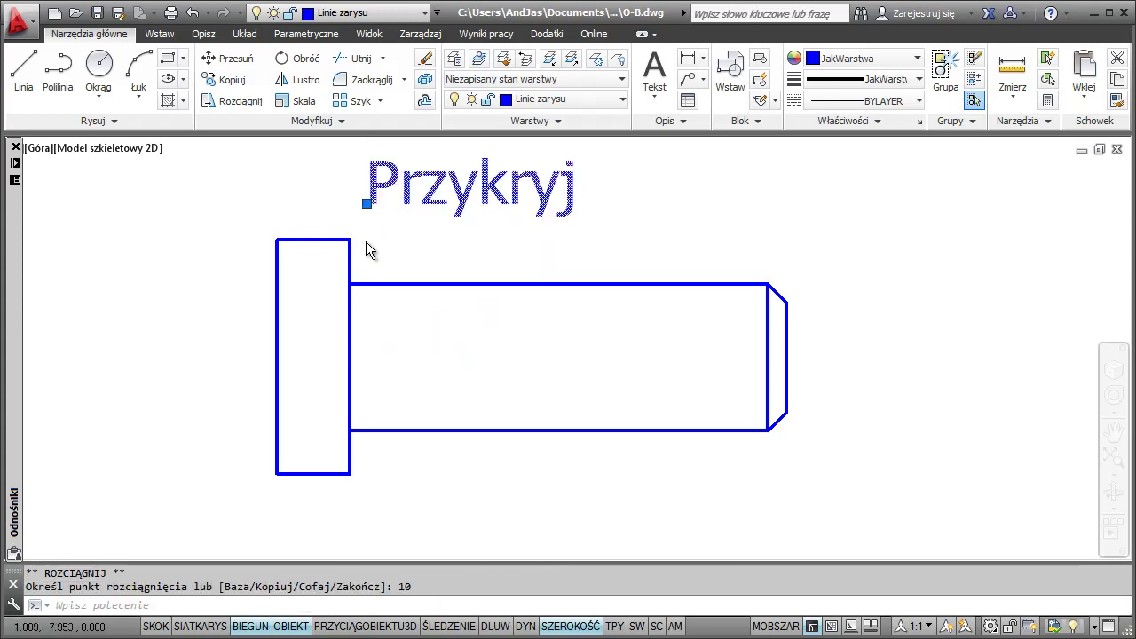
{"action": "key", "text": "Escape"}
Fill the bolt head, shank and chamfered tip with a SOLID hatch
{"action": "left_click", "coordinate": [169, 100]}
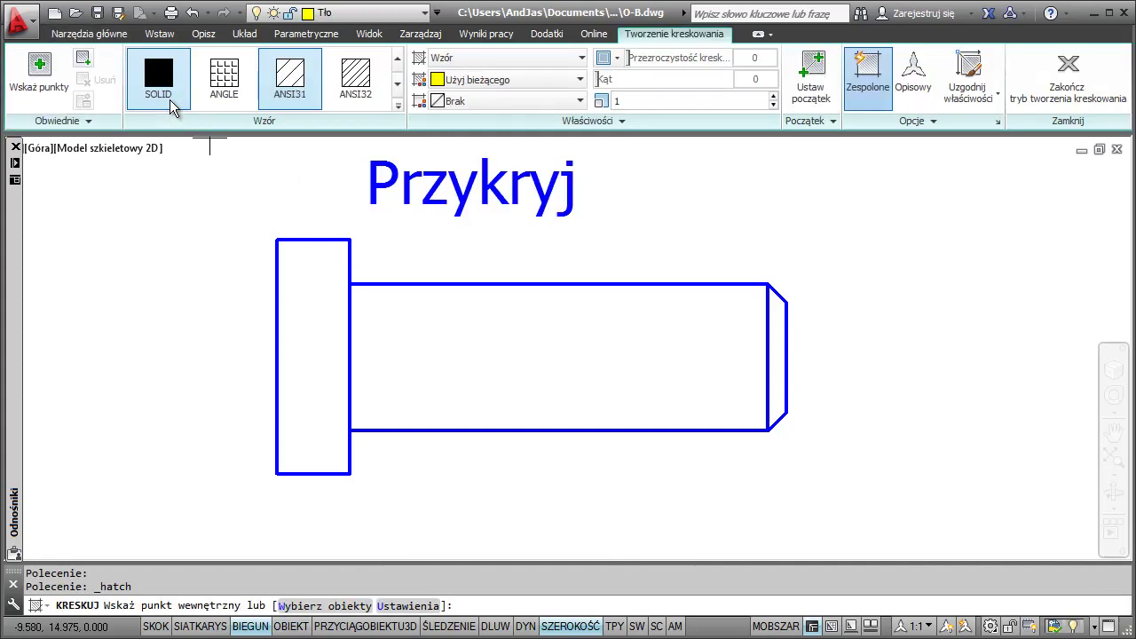
{"action": "left_click", "coordinate": [162, 104]}
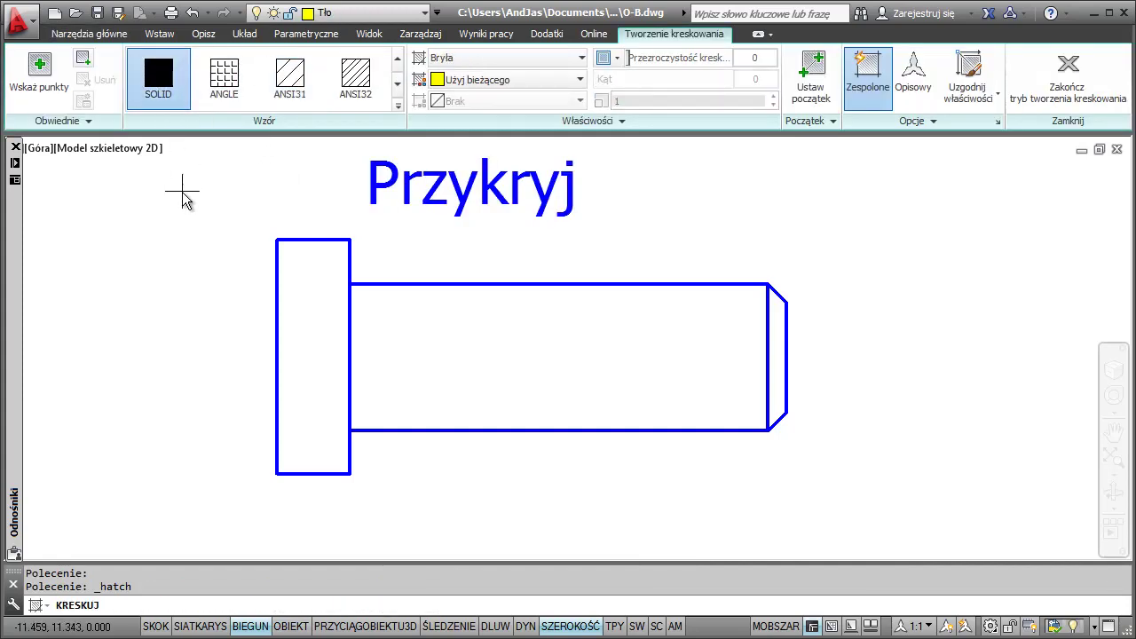
{"action": "left_click", "coordinate": [299, 359]}
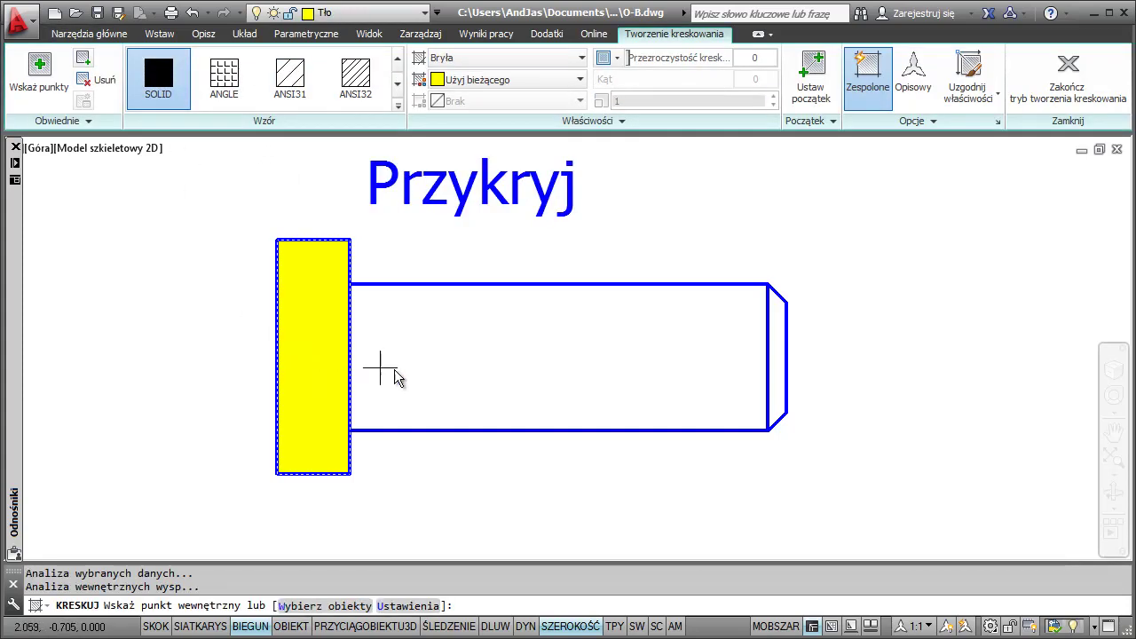
{"action": "left_click", "coordinate": [433, 368]}
{"action": "left_click", "coordinate": [777, 373]}
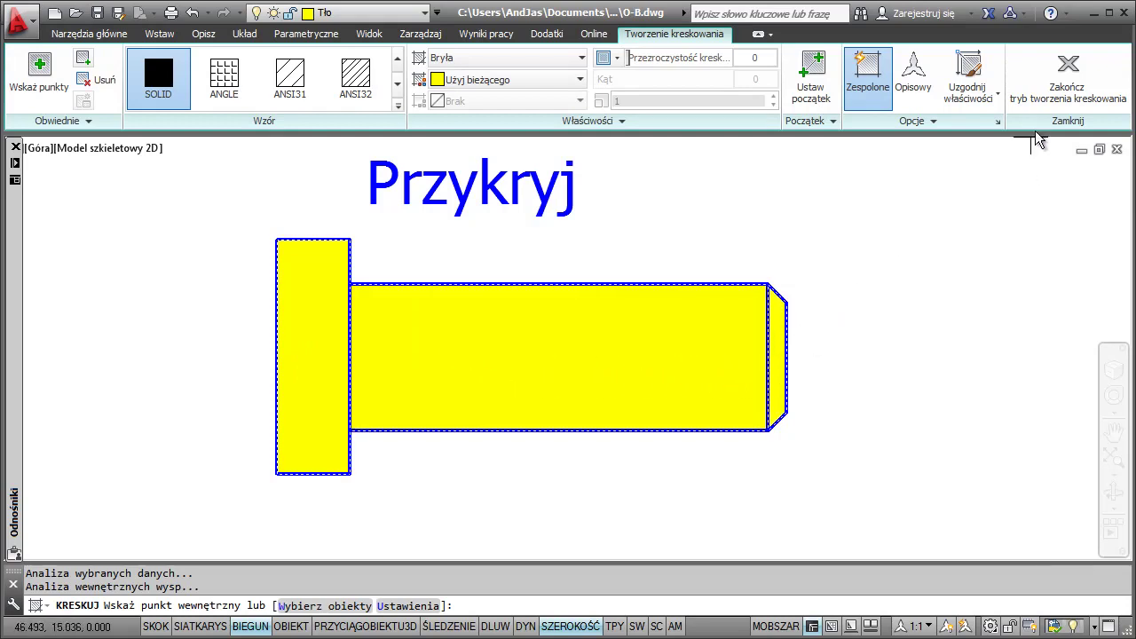
{"action": "left_click", "coordinate": [1040, 99]}
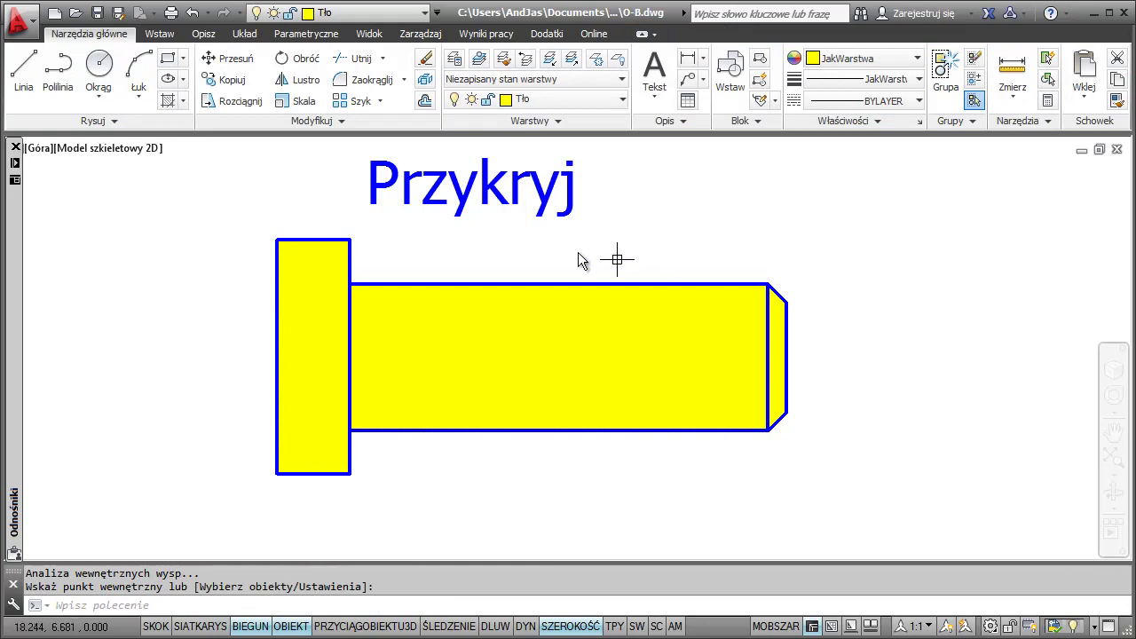
Move the Przykryj text down 10 units back into the bolt
{"action": "key", "text": "Return"}
{"action": "left_click", "coordinate": [446, 208]}
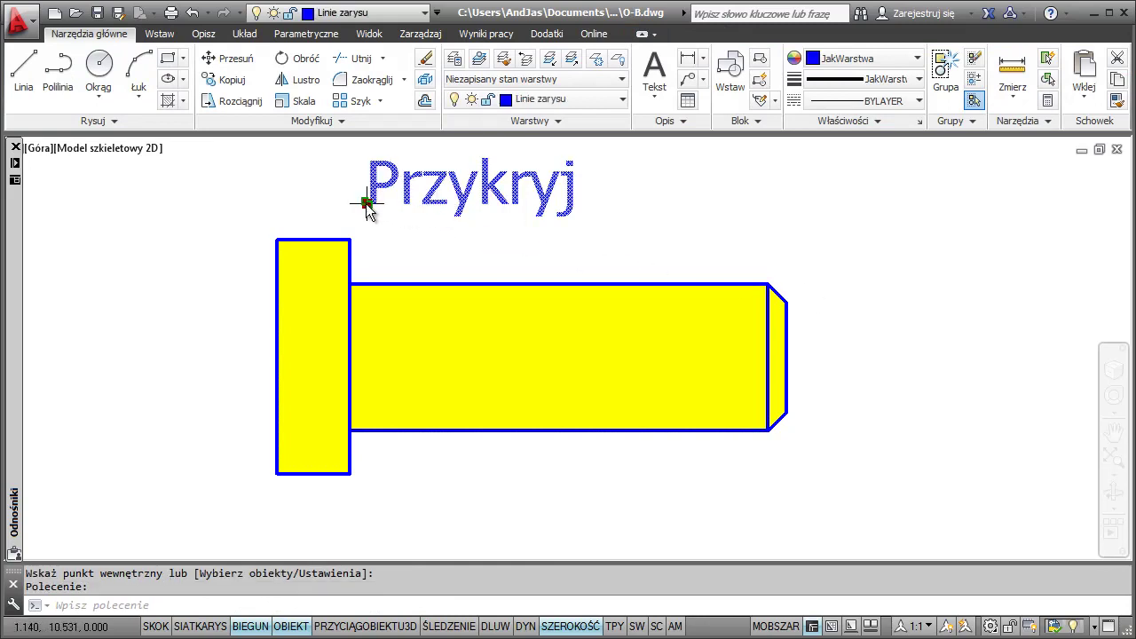
{"action": "left_click", "coordinate": [366, 204]}
{"action": "type", "text": "10"}
{"action": "key", "text": "Return"}
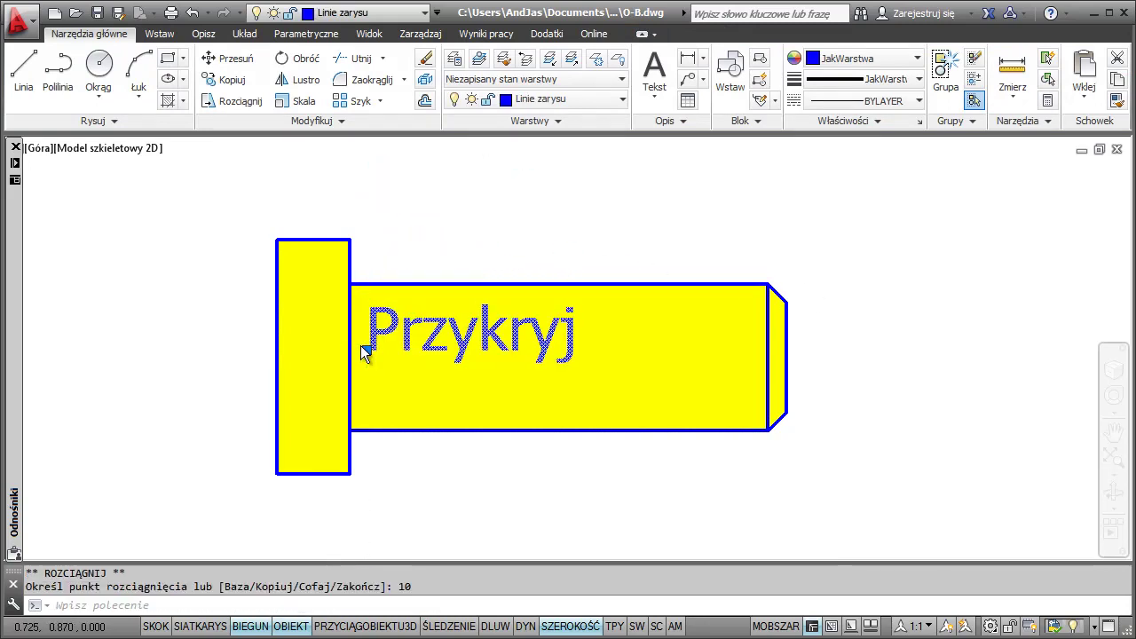
Change the bolt's label text from Przykryj to Kreskuj
{"action": "double_click", "coordinate": [405, 340]}
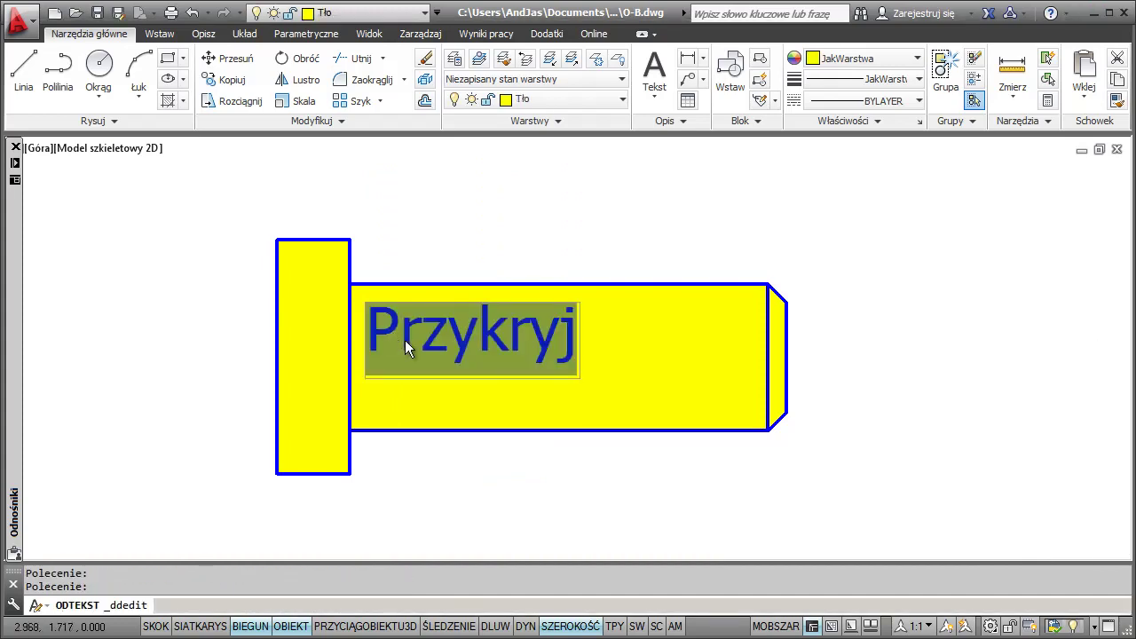
{"action": "type", "text": "Kres"}
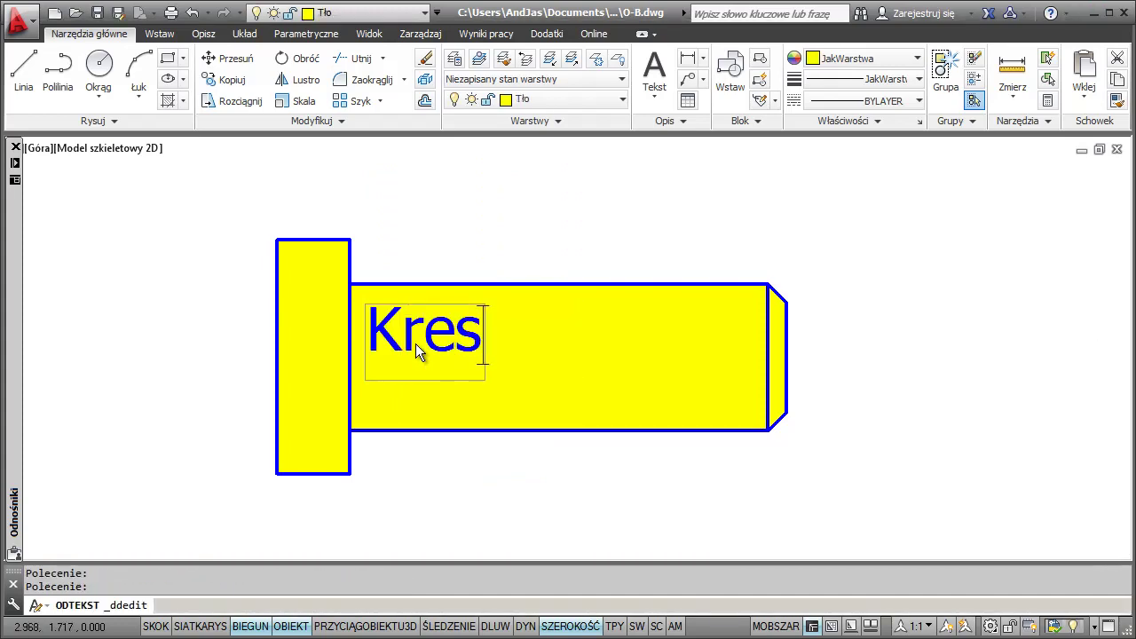
{"action": "type", "text": "kuj"}
{"action": "key", "text": "Return"}
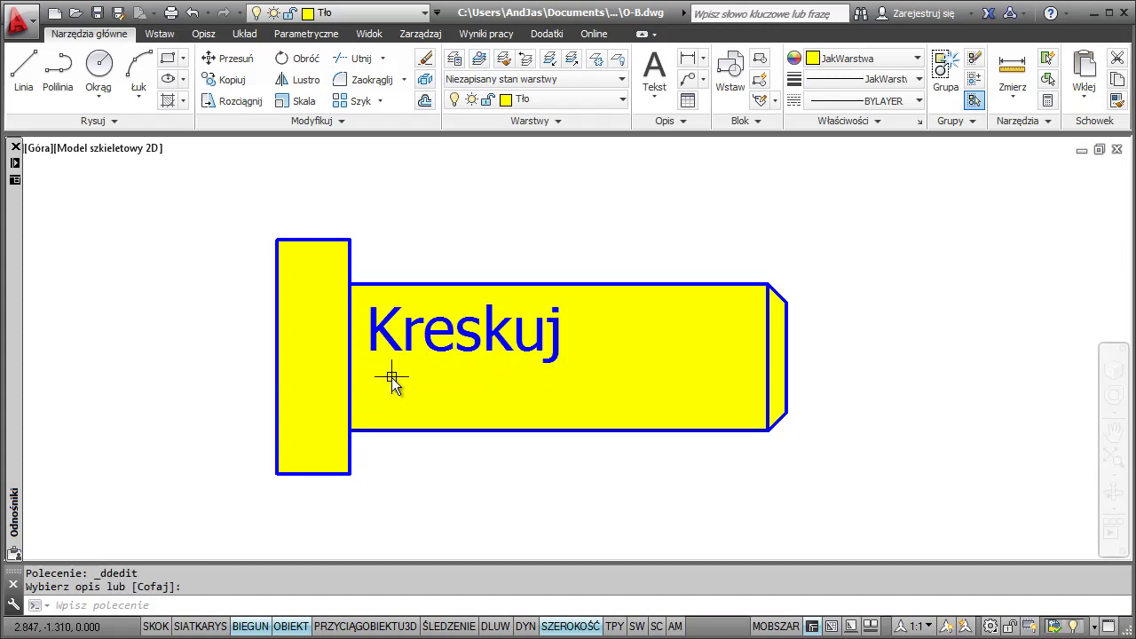
Thaw Osie symetrii and Linie zarysu gwintu, make Linie zarysu current, and save
{"action": "left_click", "coordinate": [425, 12]}
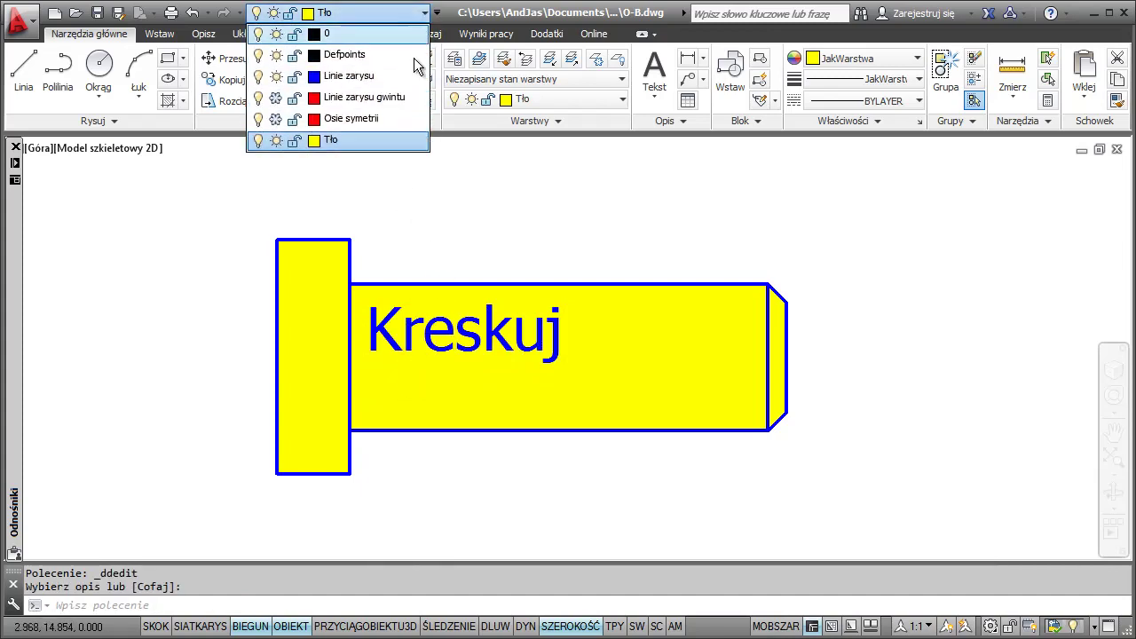
{"action": "left_click", "coordinate": [275, 118]}
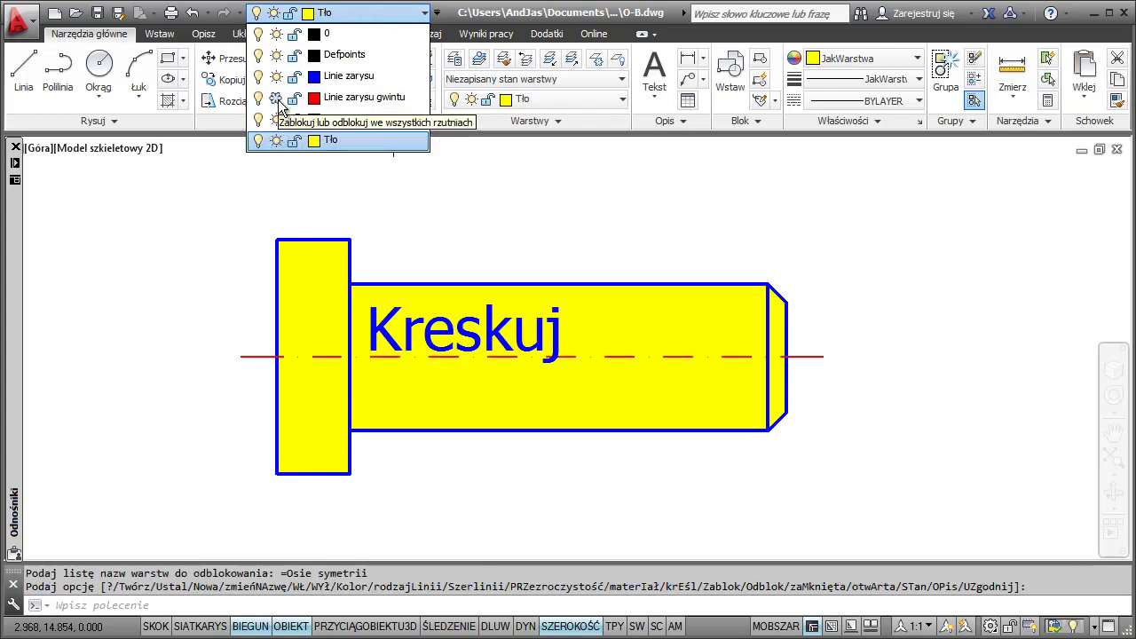
{"action": "left_click", "coordinate": [276, 97]}
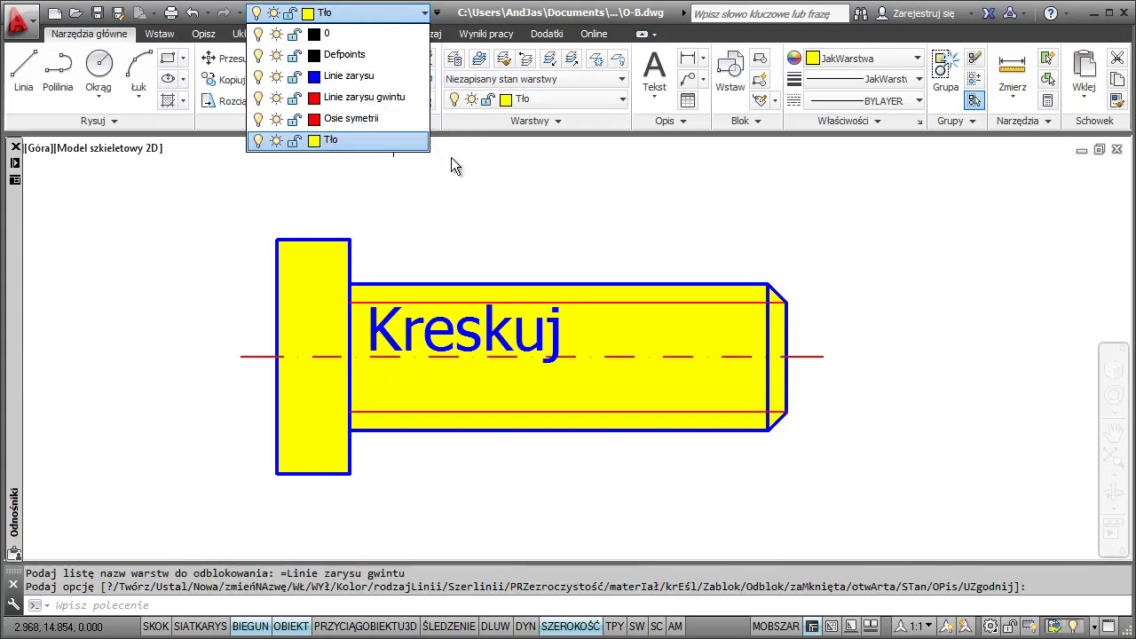
{"action": "left_click", "coordinate": [355, 75]}
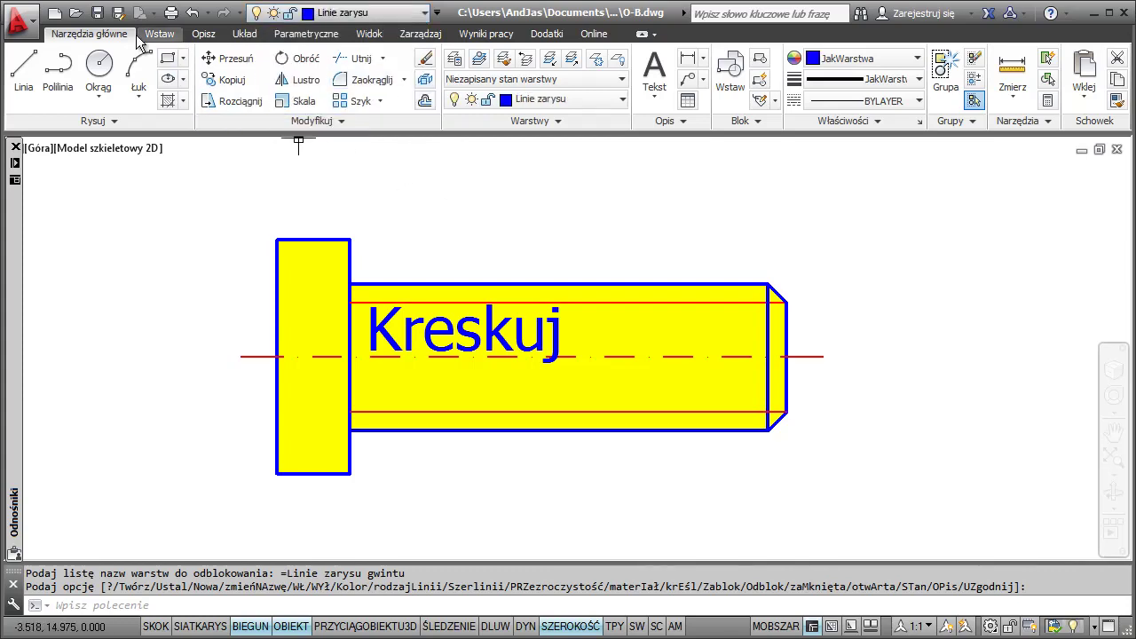
{"action": "left_click", "coordinate": [97, 13]}
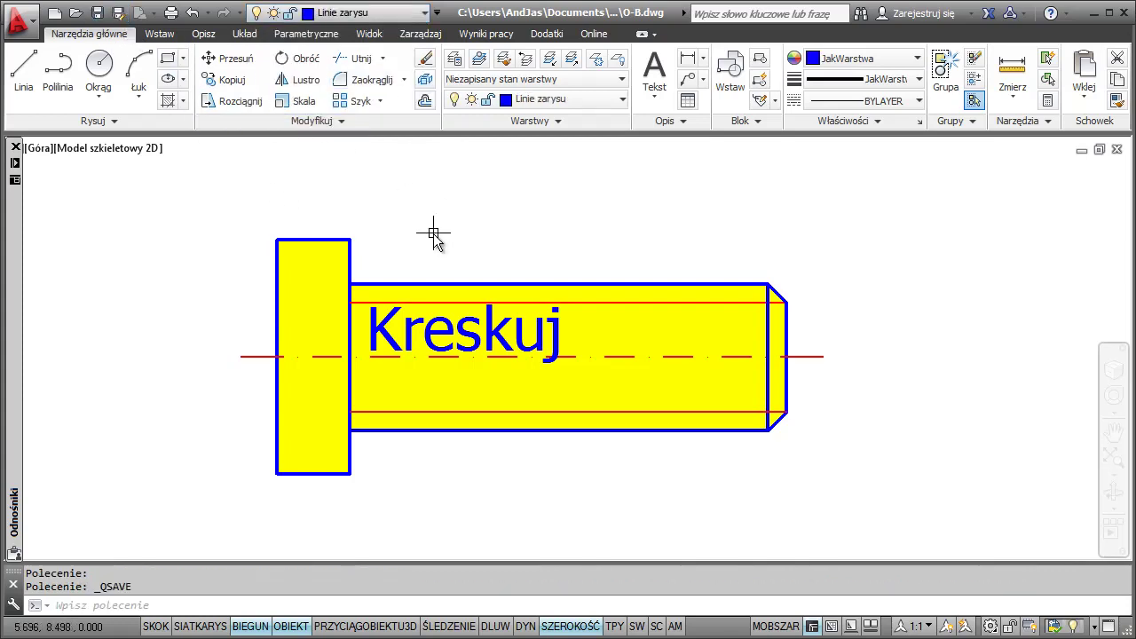
Close O-B.dwg and reload the modified O-B xref in PzO-B
{"action": "left_click", "coordinate": [1116, 150]}
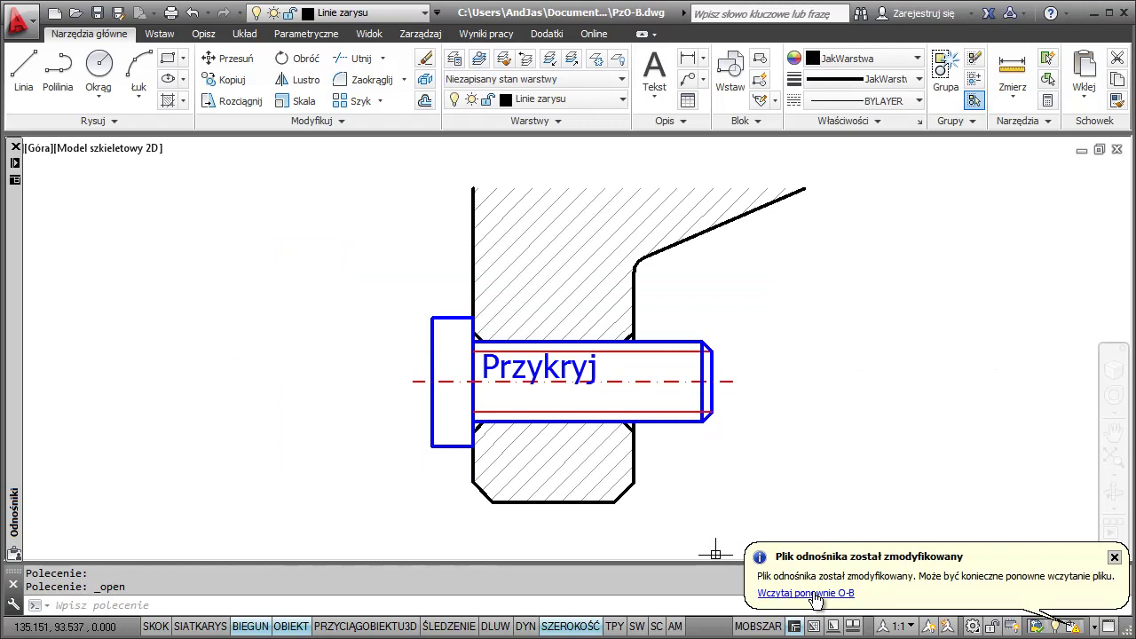
{"action": "left_click", "coordinate": [814, 593]}
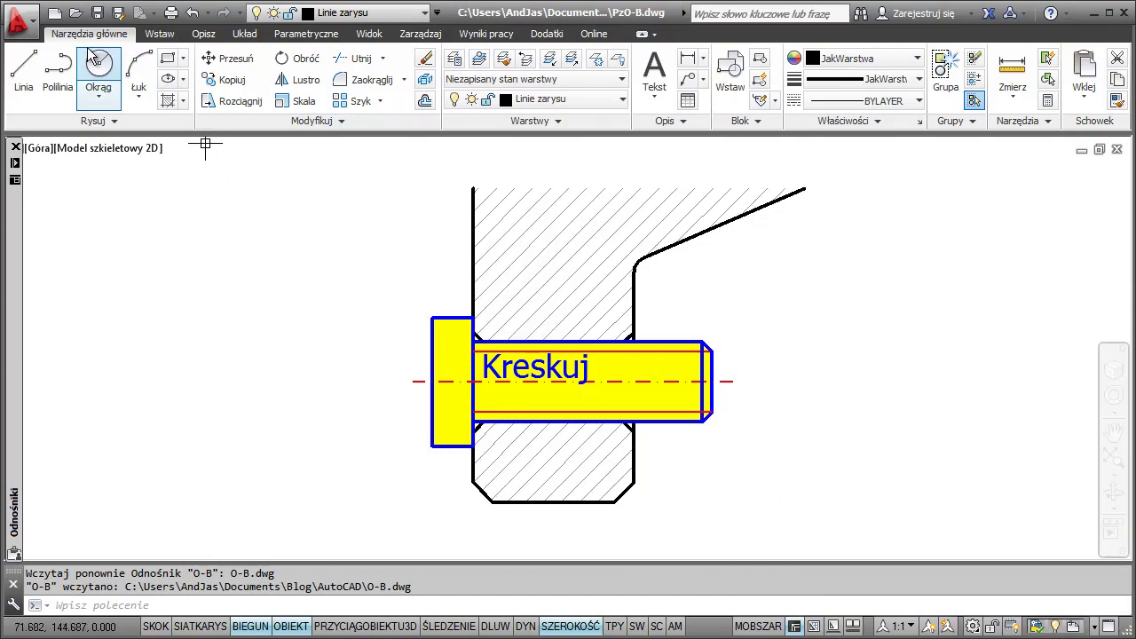
Reopen O-B.dwg and select the bolt's yellow solid hatch
{"action": "left_click", "coordinate": [77, 18]}
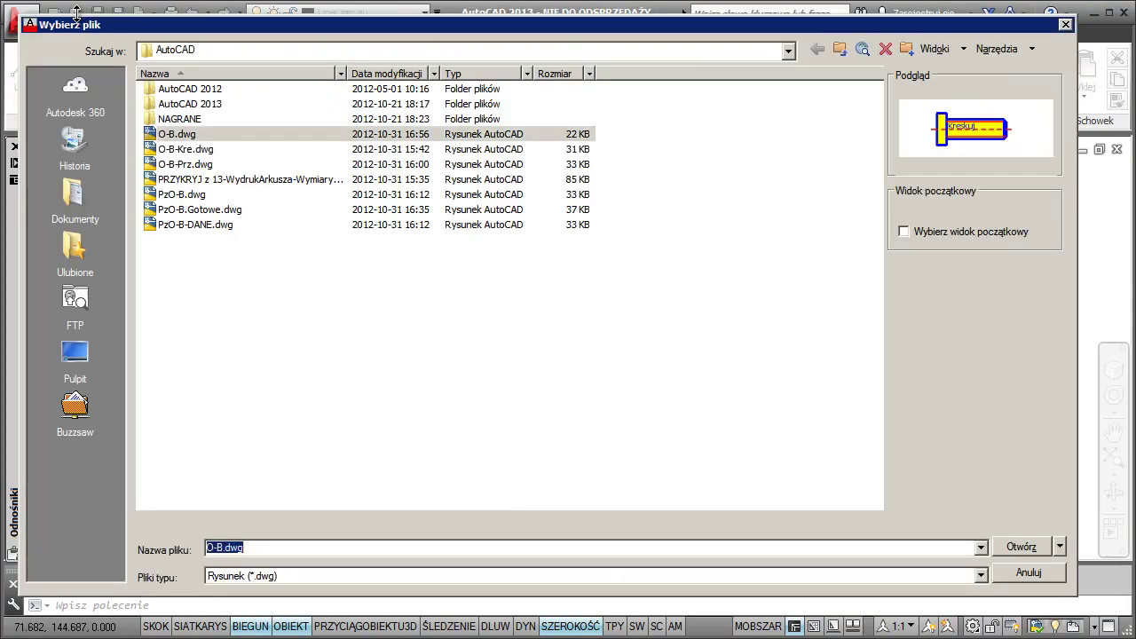
{"action": "double_click", "coordinate": [161, 135]}
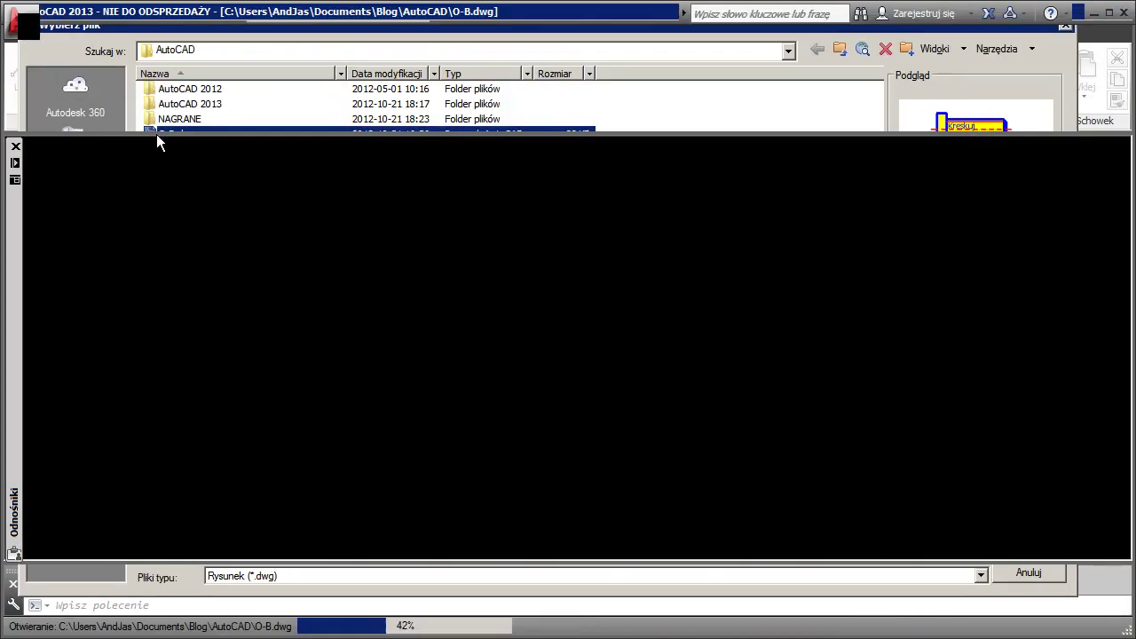
{"action": "left_click", "coordinate": [436, 377]}
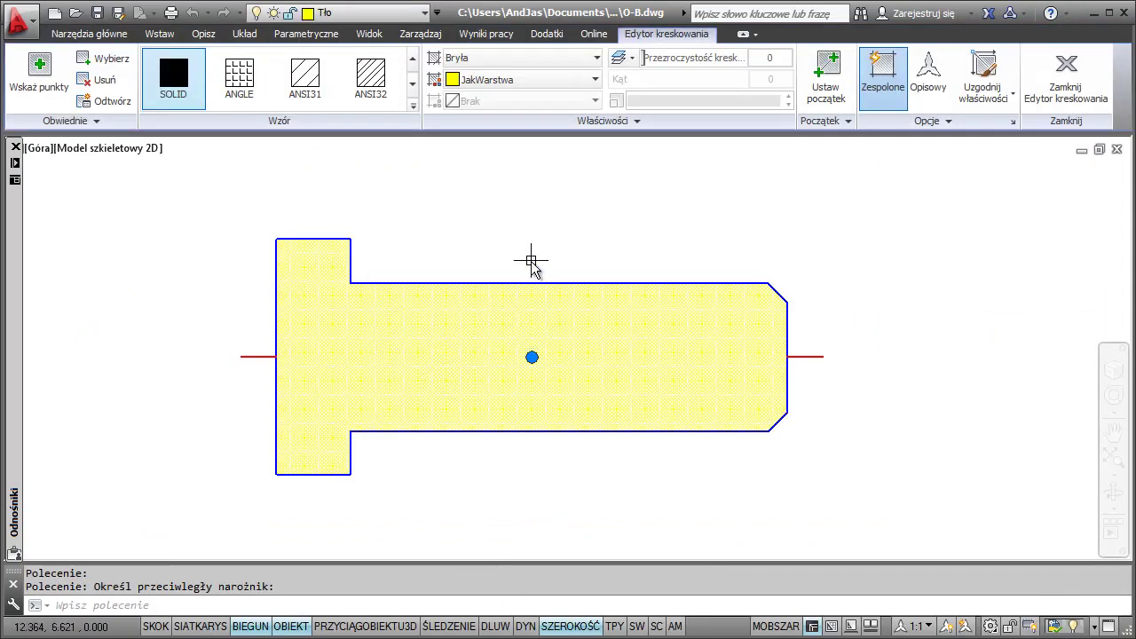
Change the hatch colour to true colour RGB 255,255,255 (white)
{"action": "left_click", "coordinate": [595, 80]}
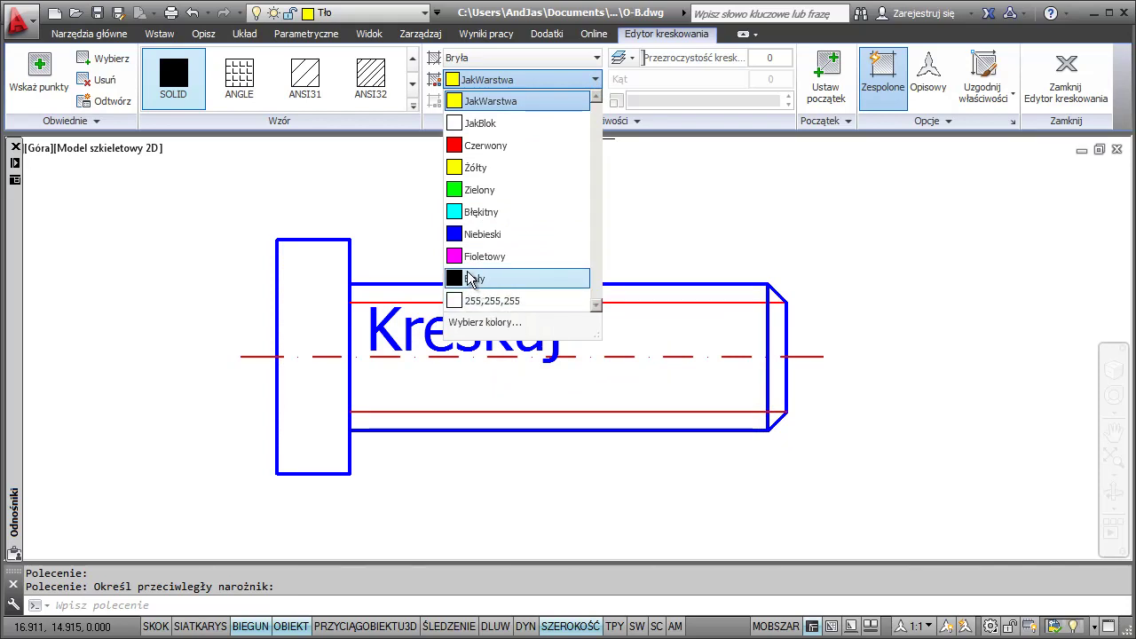
{"action": "left_click", "coordinate": [484, 323]}
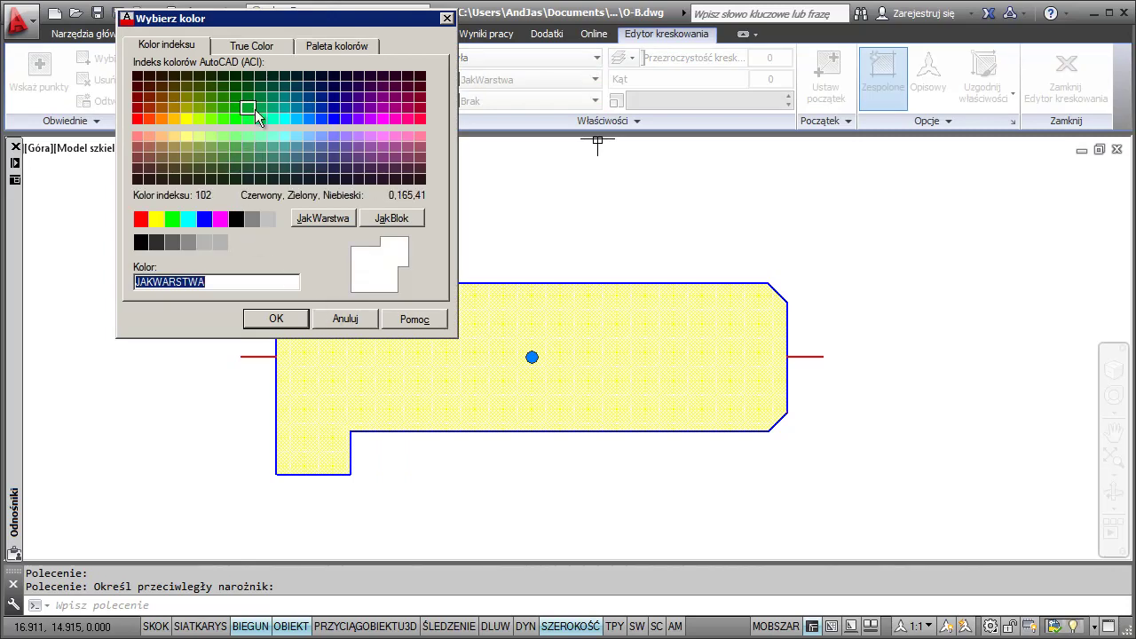
{"action": "left_click", "coordinate": [239, 49]}
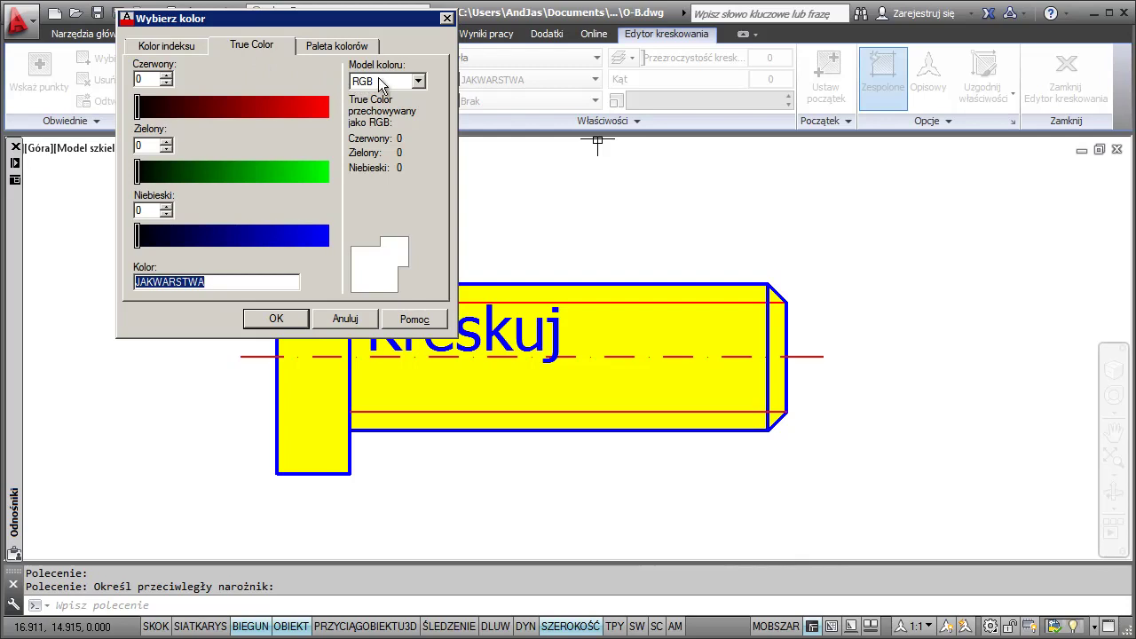
{"action": "double_click", "coordinate": [155, 81]}
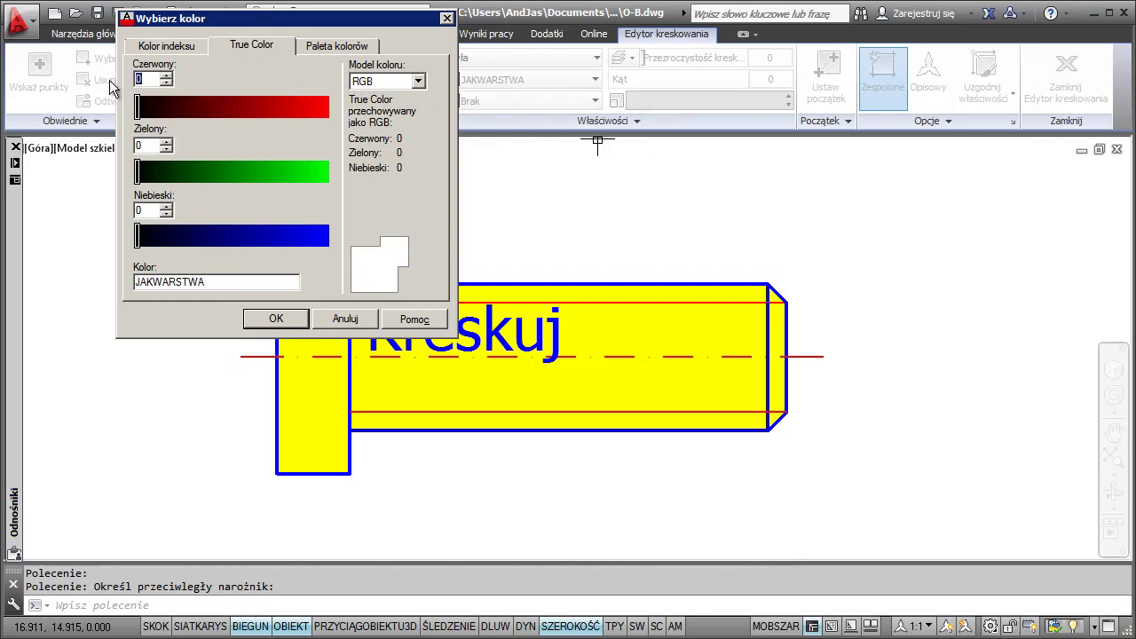
{"action": "type", "text": "255"}
{"action": "key", "text": "Tab"}
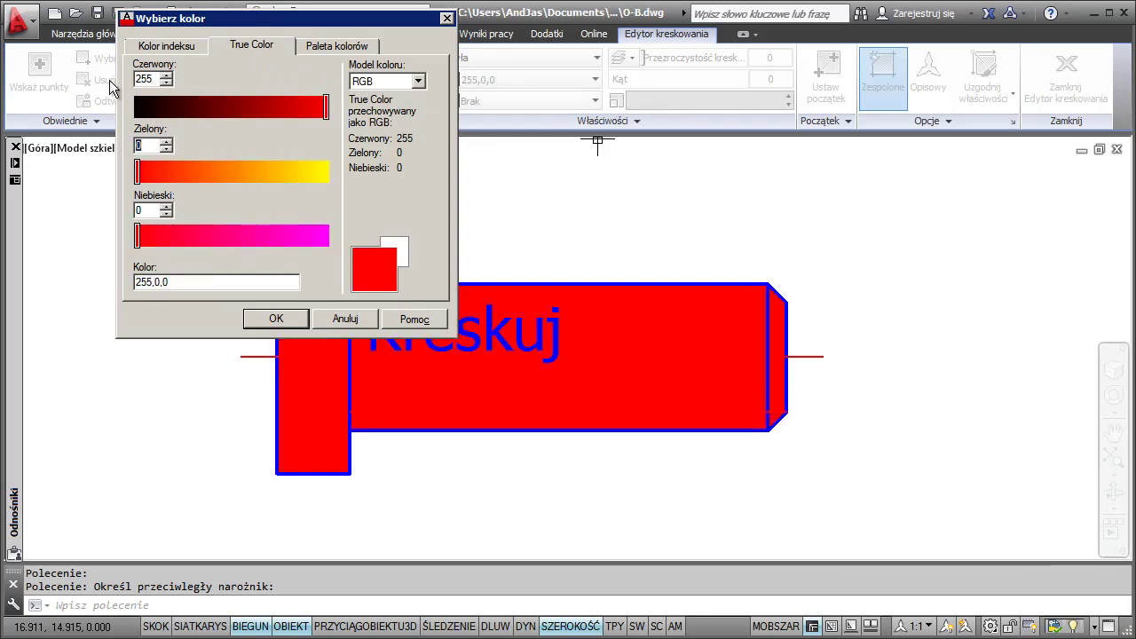
{"action": "type", "text": "255,"}
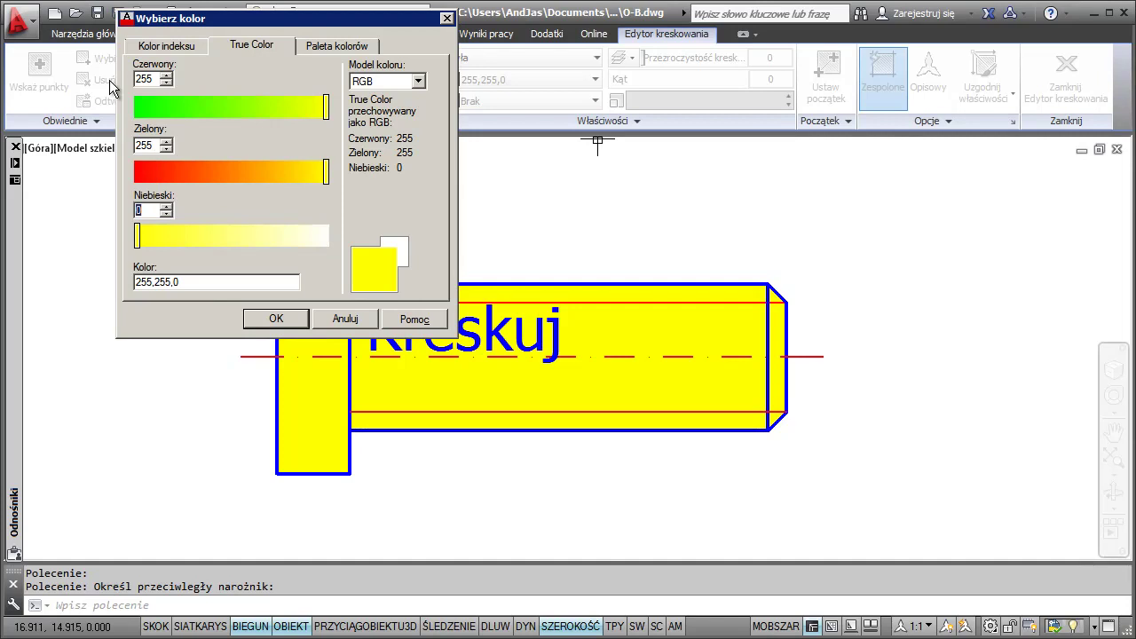
{"action": "type", "text": "255"}
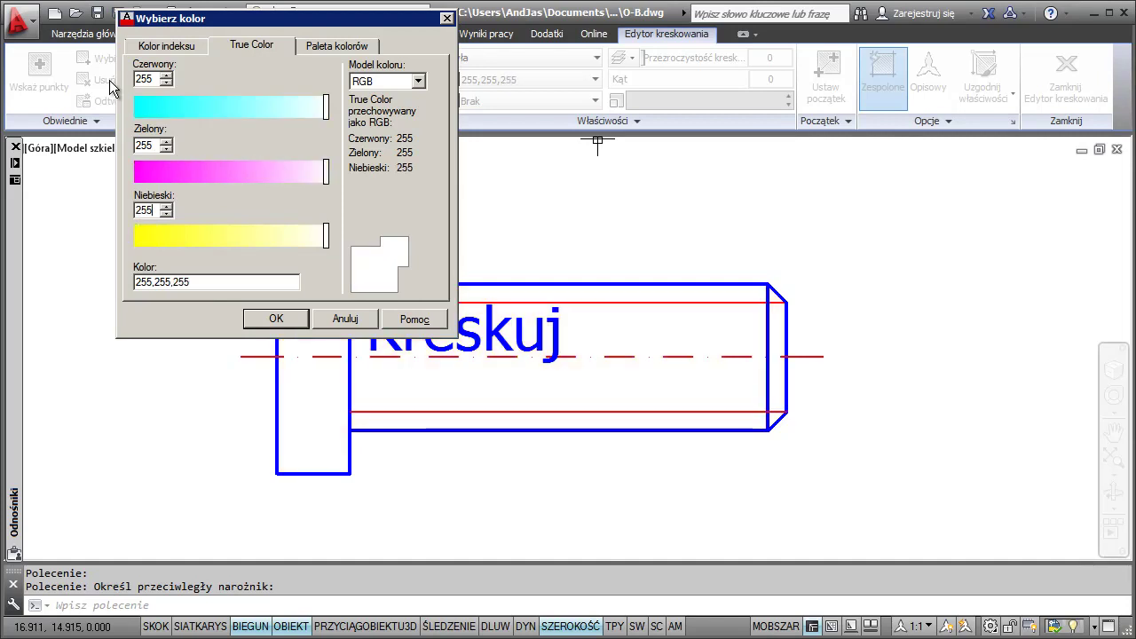
{"action": "left_click", "coordinate": [275, 318]}
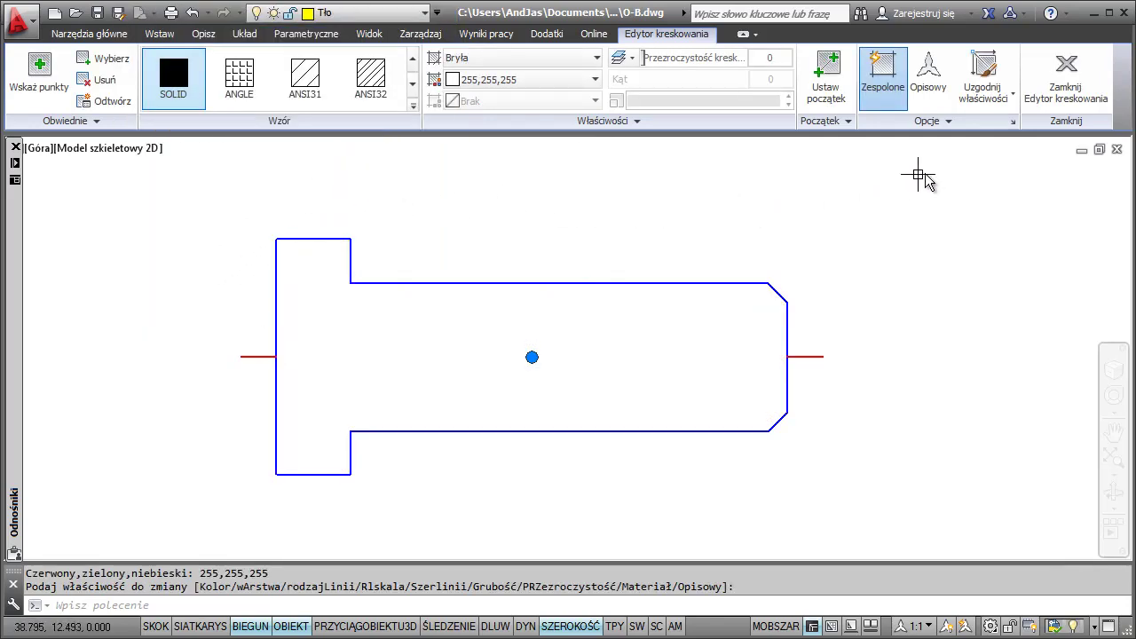
{"action": "left_click", "coordinate": [1054, 96]}
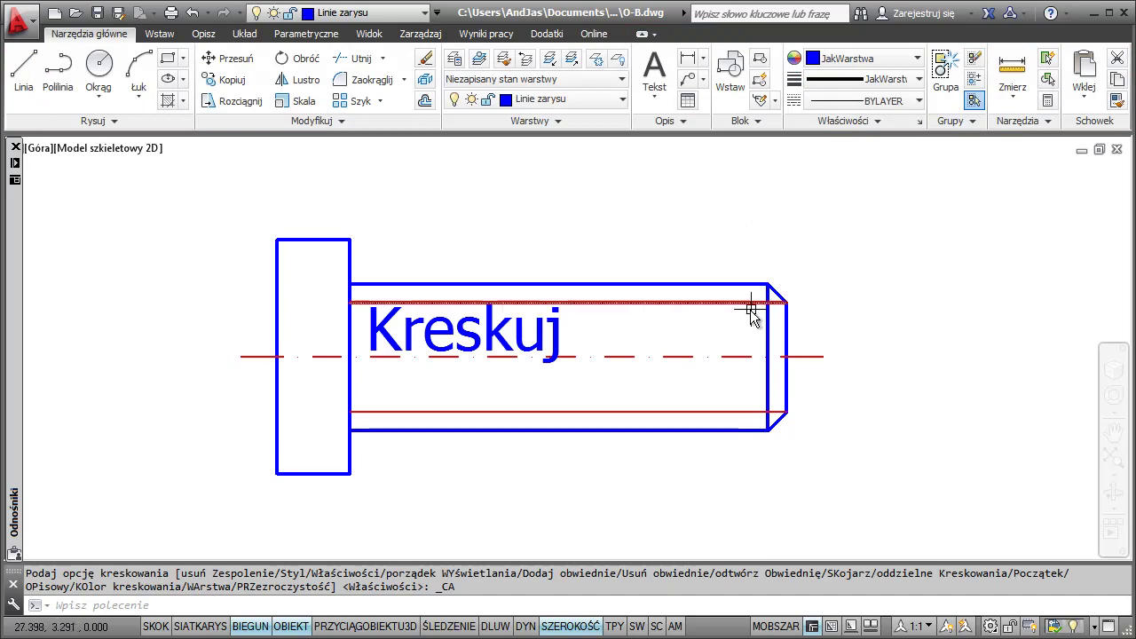
Save and close O-B.dwg, then reload the updated O-B xref in PzO-B
{"action": "left_click", "coordinate": [97, 12]}
{"action": "left_click", "coordinate": [1116, 149]}
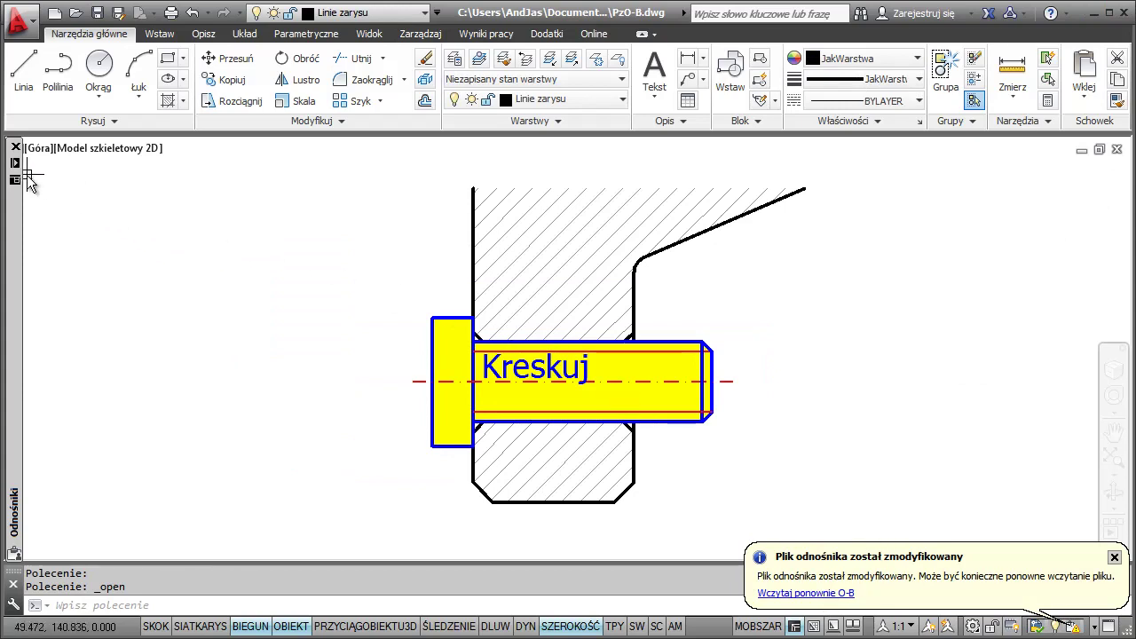
{"action": "mouse_move", "coordinate": [14, 355]}
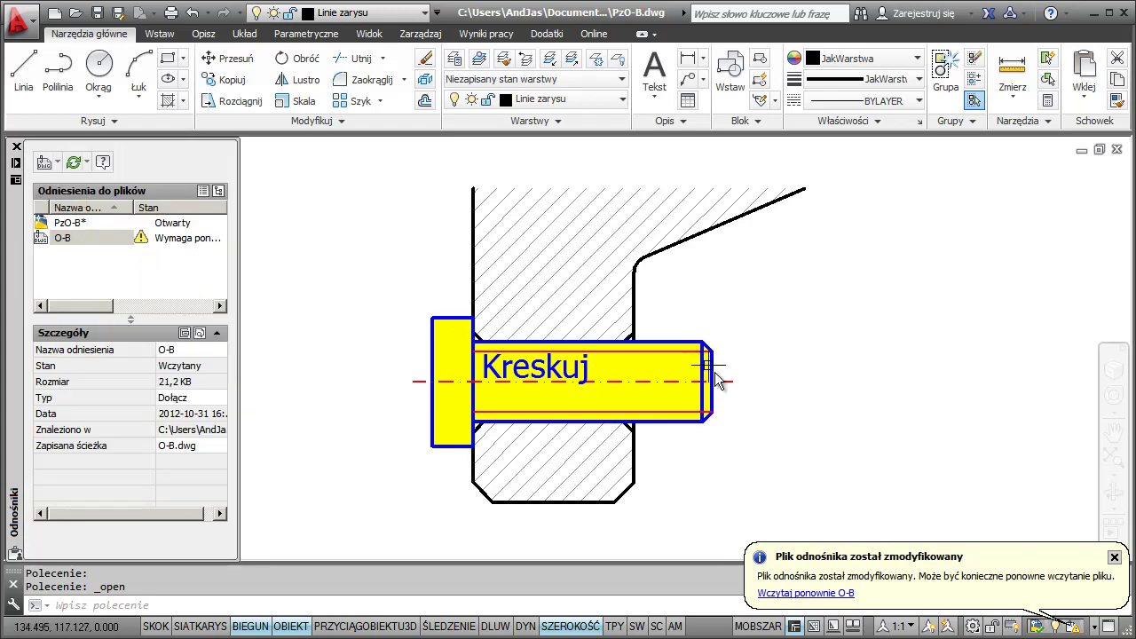
{"action": "left_click", "coordinate": [804, 591]}
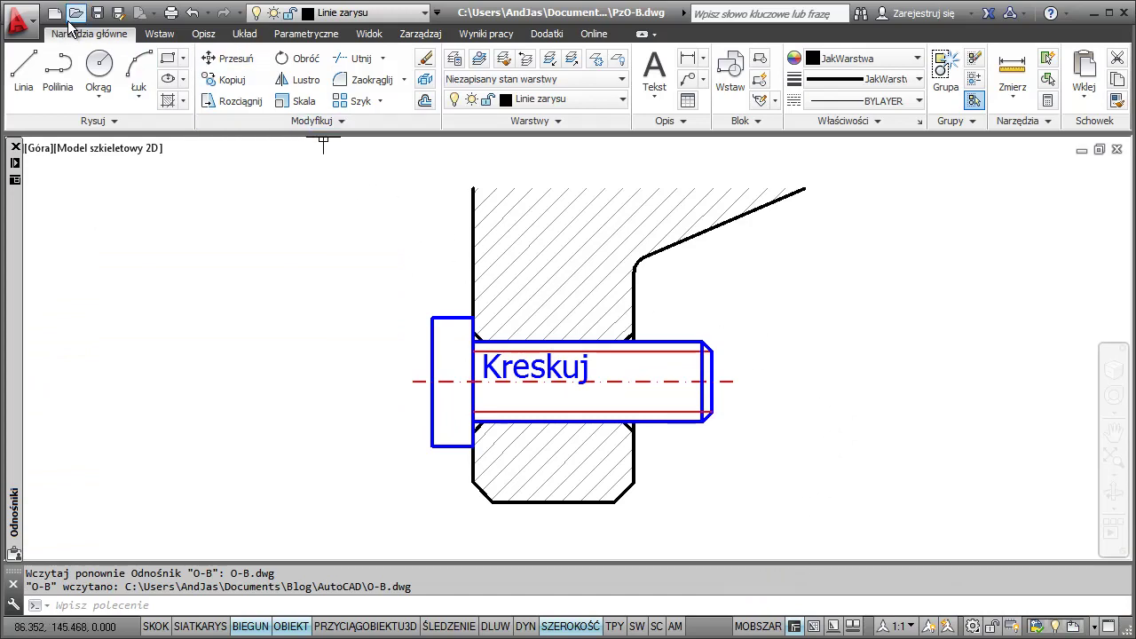
{"action": "left_click", "coordinate": [500, 36]}
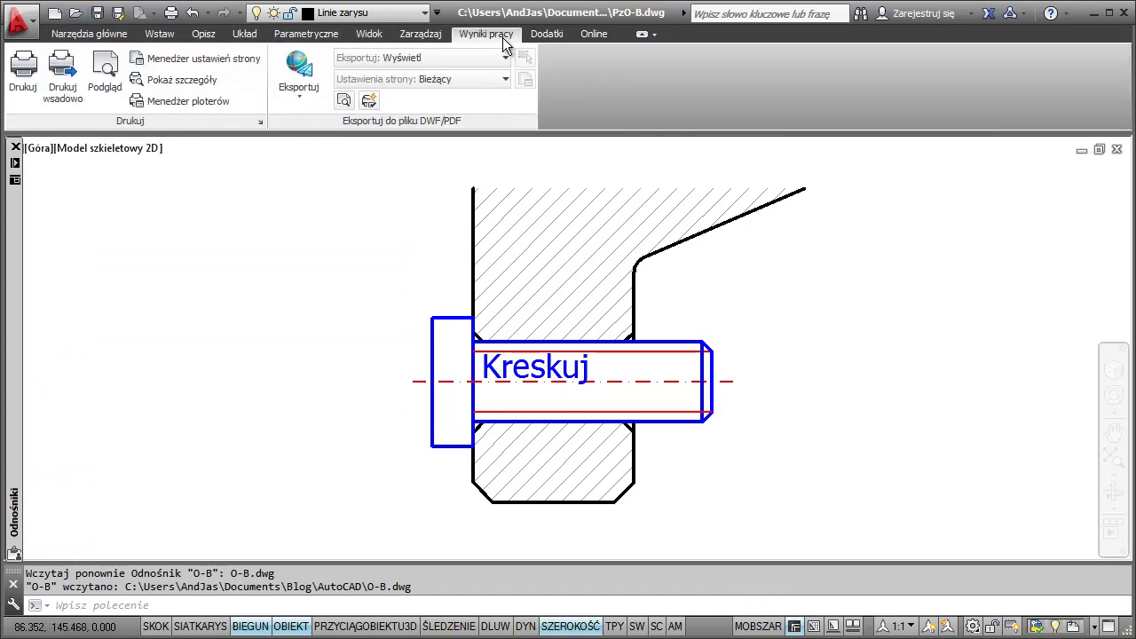
{"action": "left_click", "coordinate": [104, 70]}
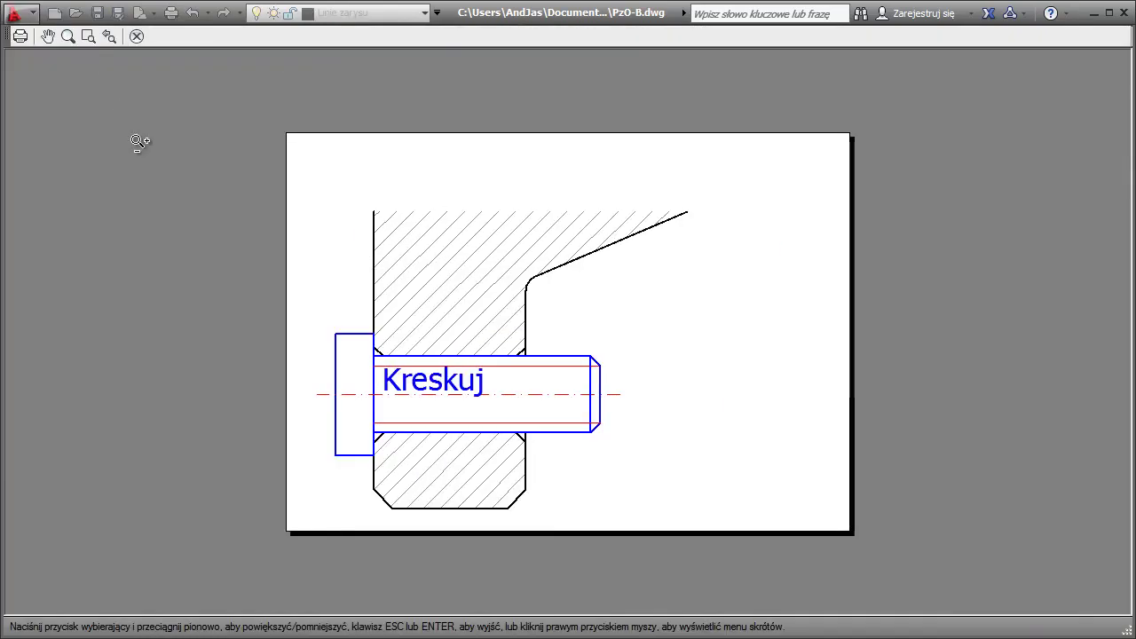
{"action": "mouse_move", "coordinate": [395, 380]}
{"action": "left_mouse_down"}
{"action": "mouse_move", "coordinate": [397, 112]}
{"action": "mouse_move", "coordinate": [436, 304]}
{"action": "left_mouse_up"}
{"action": "key", "text": "Escape"}
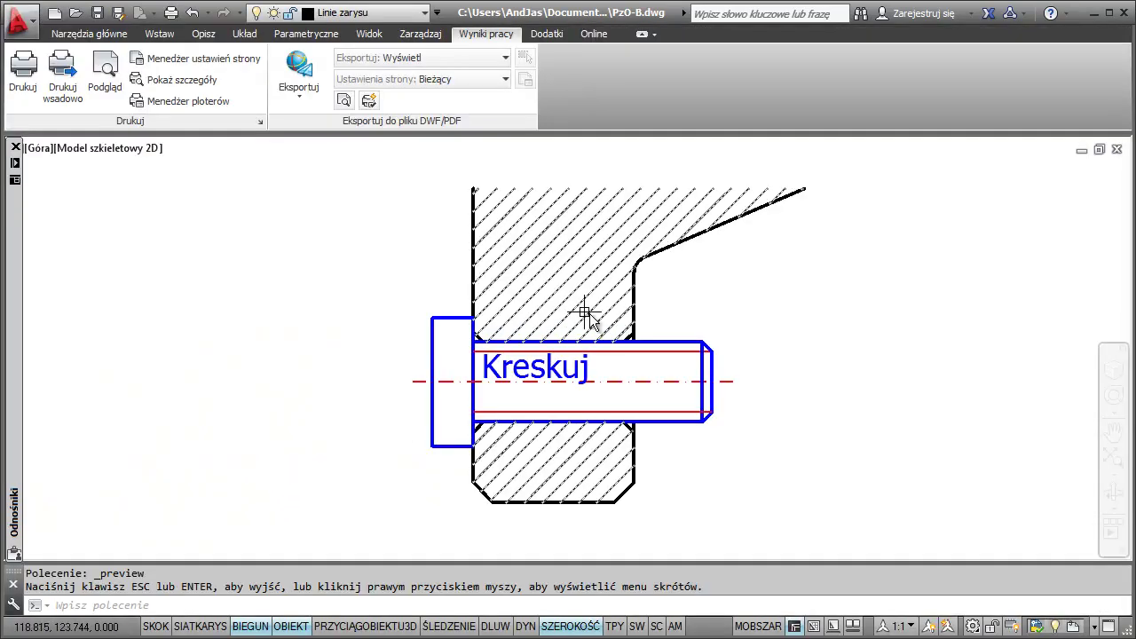